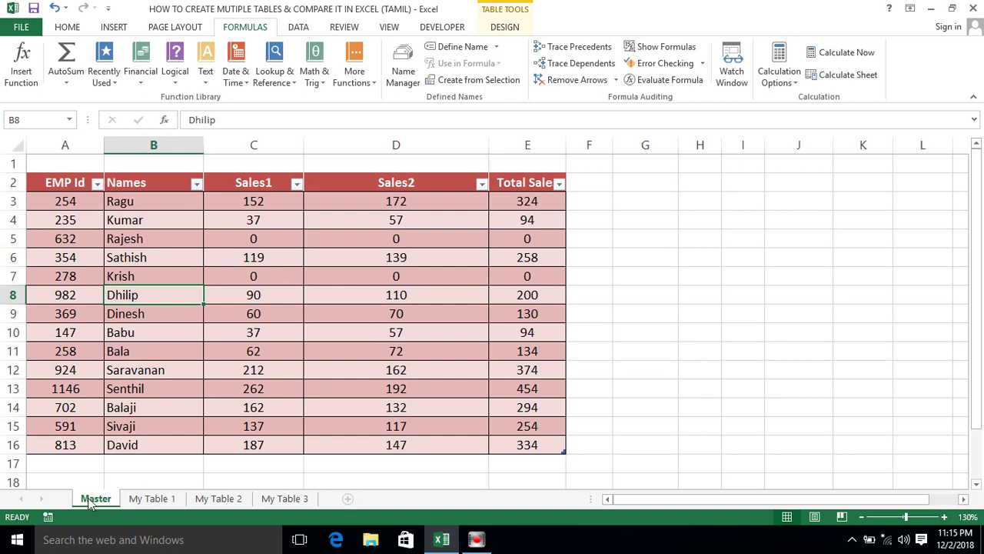
pyautogui.click(143, 499)
pyautogui.click(221, 499)
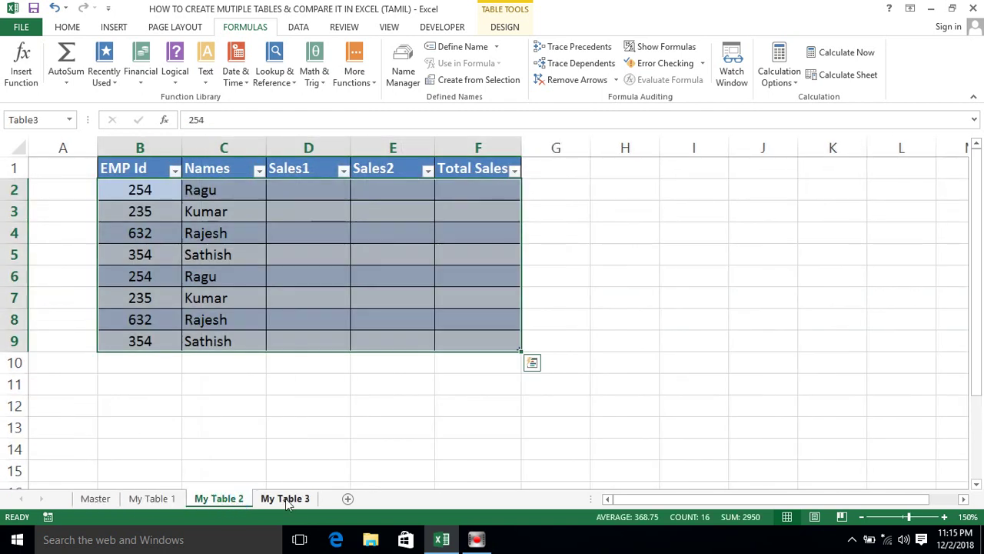
pyautogui.click(287, 500)
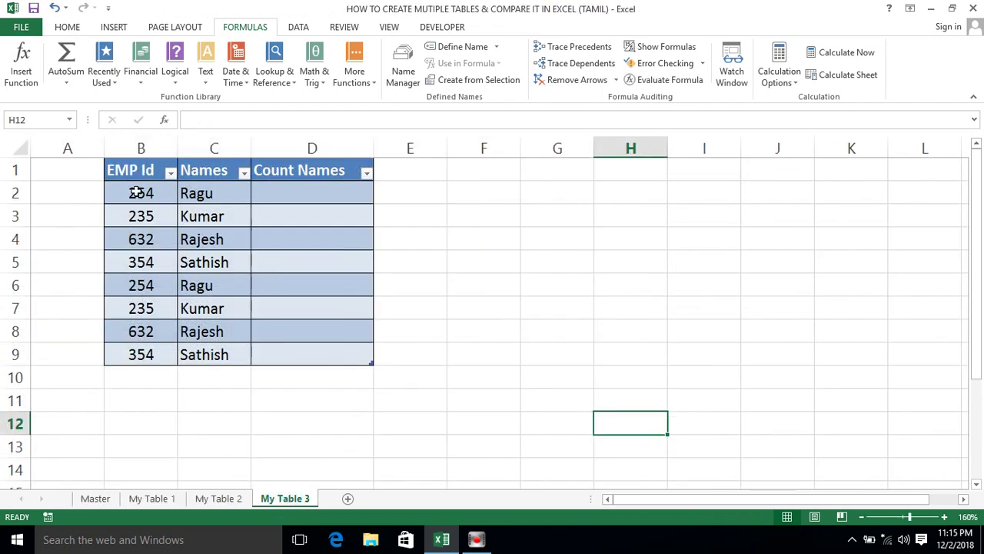
pyautogui.click(150, 499)
pyautogui.click(218, 499)
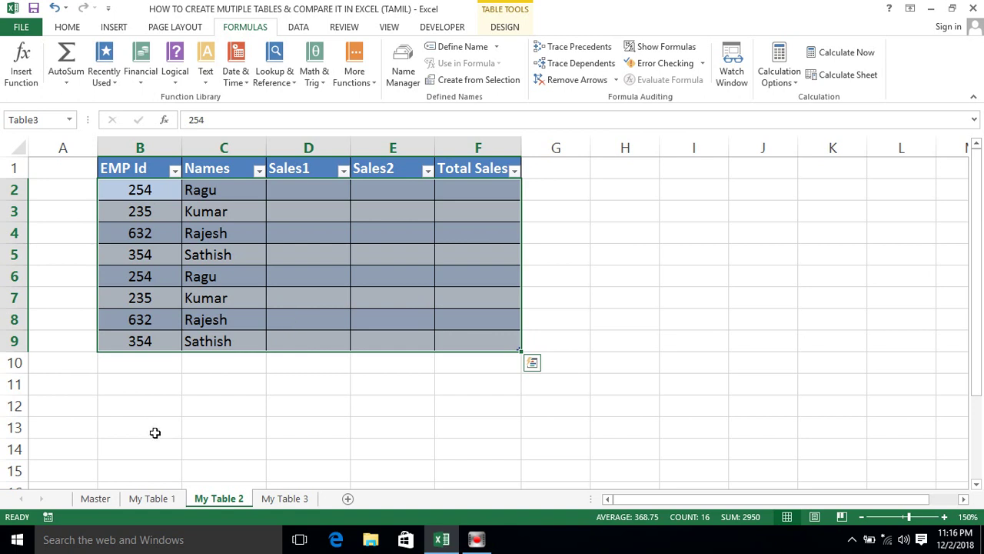
pyautogui.click(96, 499)
pyautogui.click(154, 499)
pyautogui.click(213, 499)
pyautogui.click(296, 499)
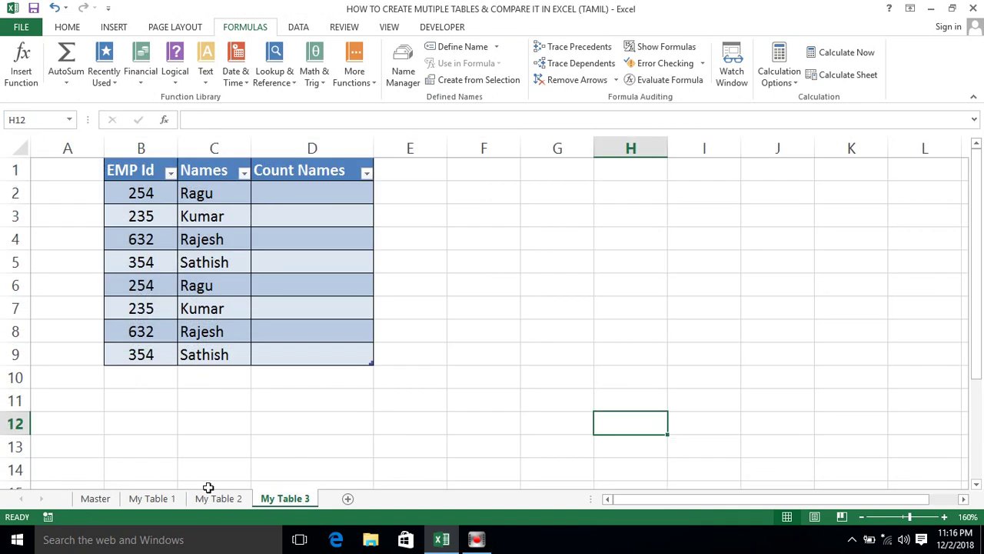
pyautogui.click(96, 499)
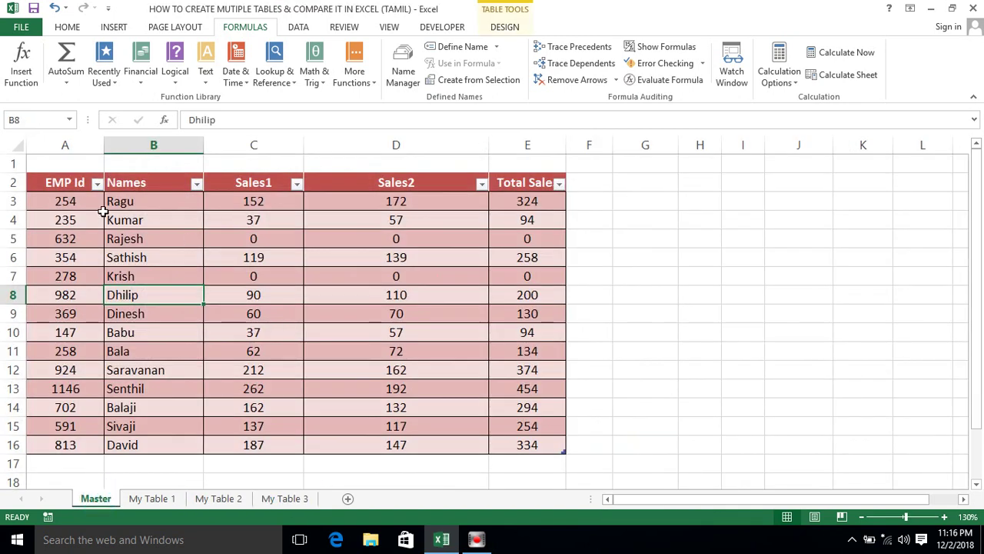
pyautogui.click(68, 179)
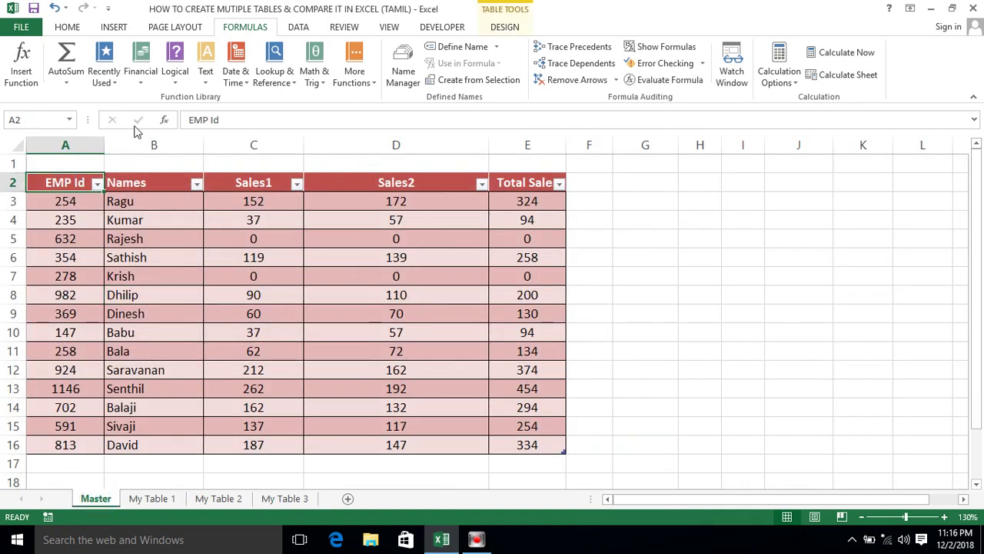
pyautogui.click(69, 121)
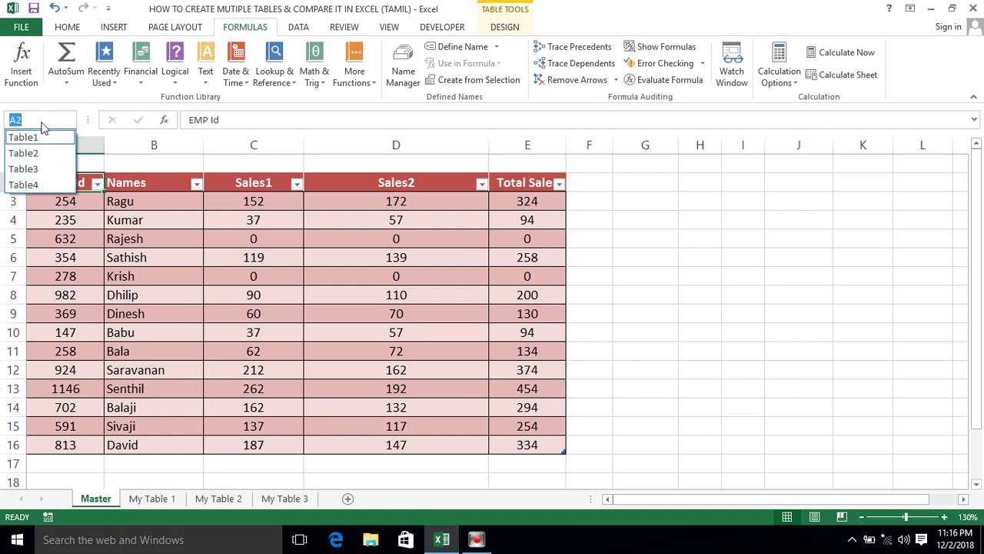
pyautogui.click(24, 138)
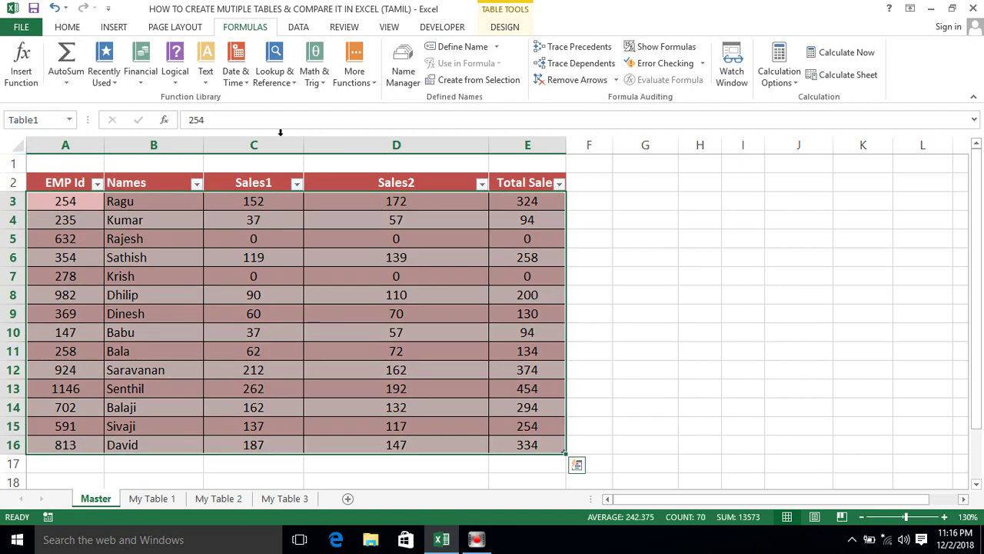
pyautogui.click(69, 120)
pyautogui.click(27, 152)
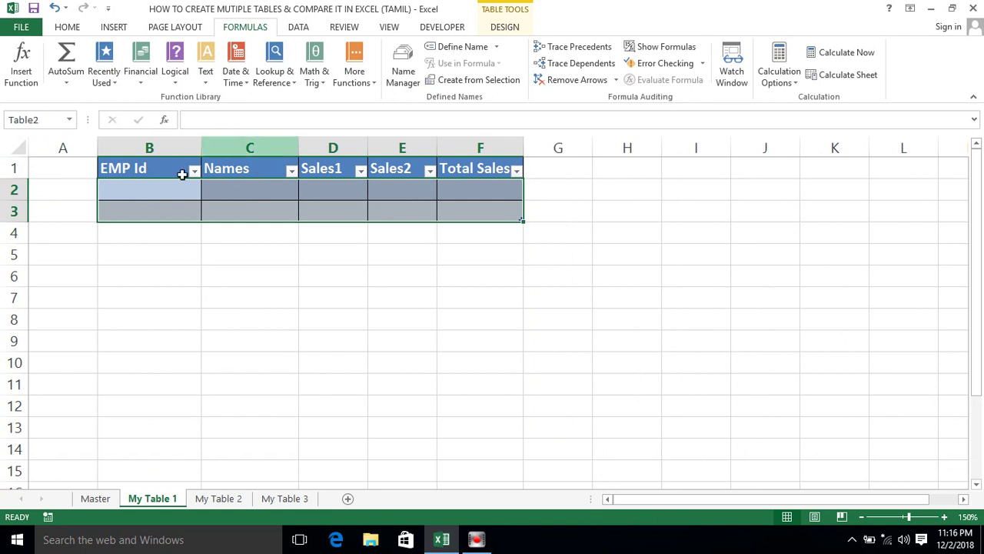
pyautogui.click(69, 120)
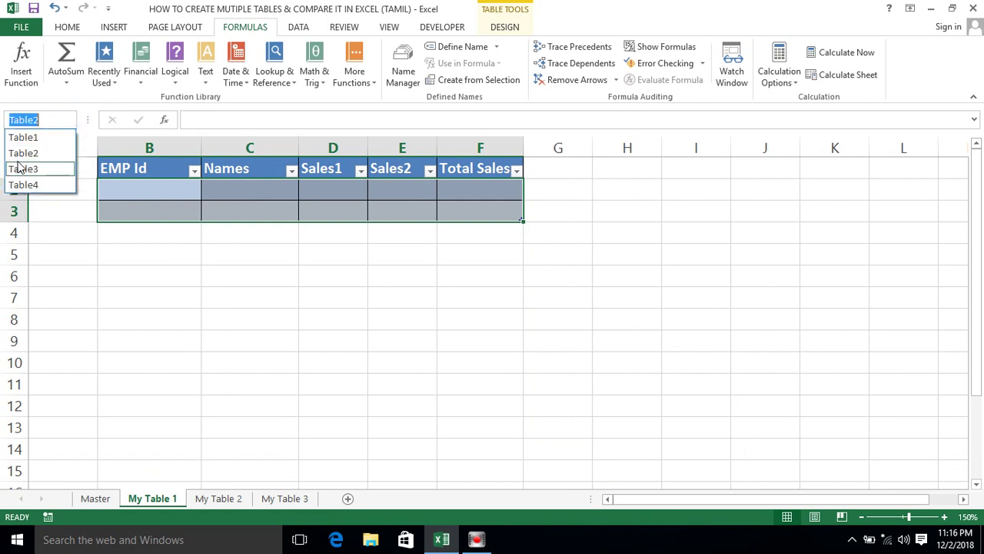
pyautogui.click(20, 169)
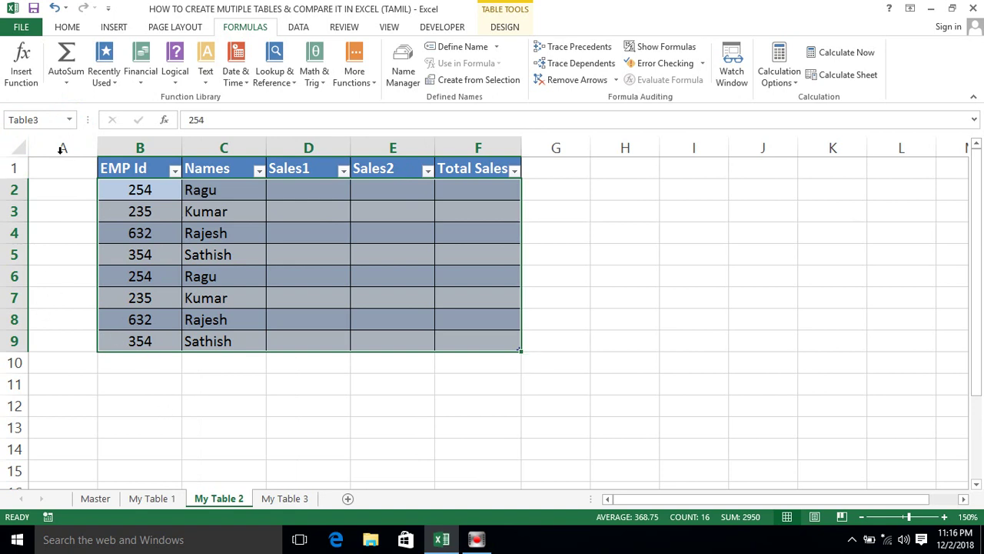
pyautogui.click(70, 120)
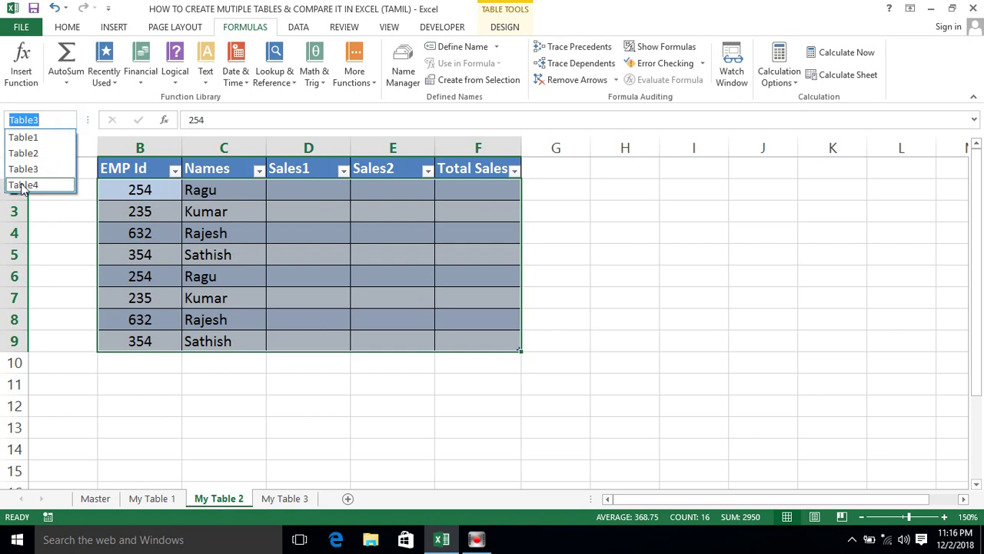
pyautogui.click(23, 185)
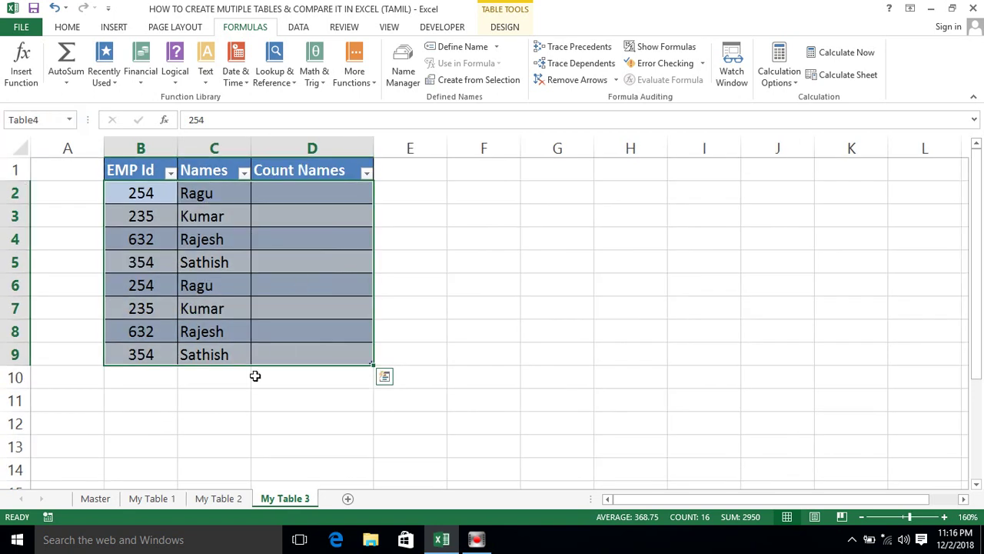
pyautogui.click(69, 120)
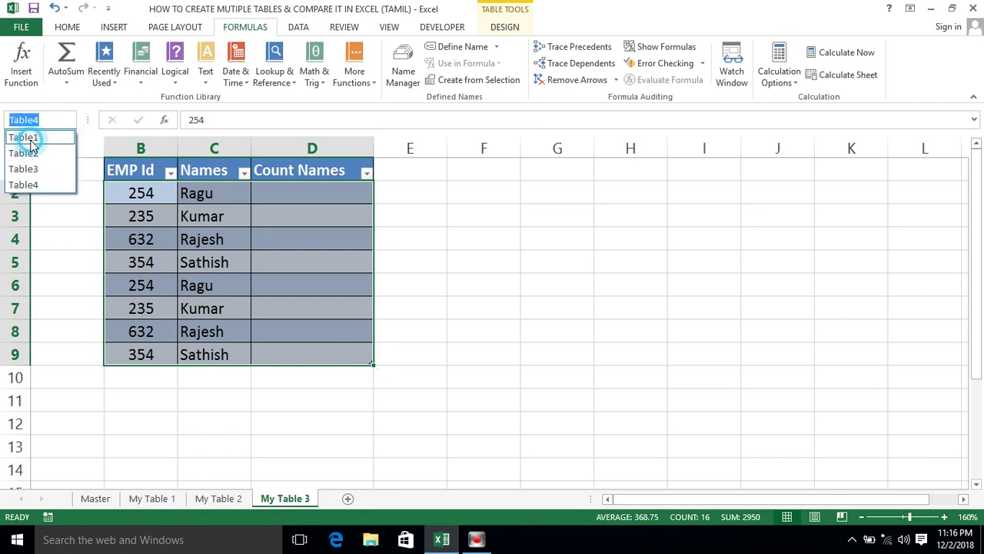
pyautogui.click(29, 137)
pyautogui.click(127, 220)
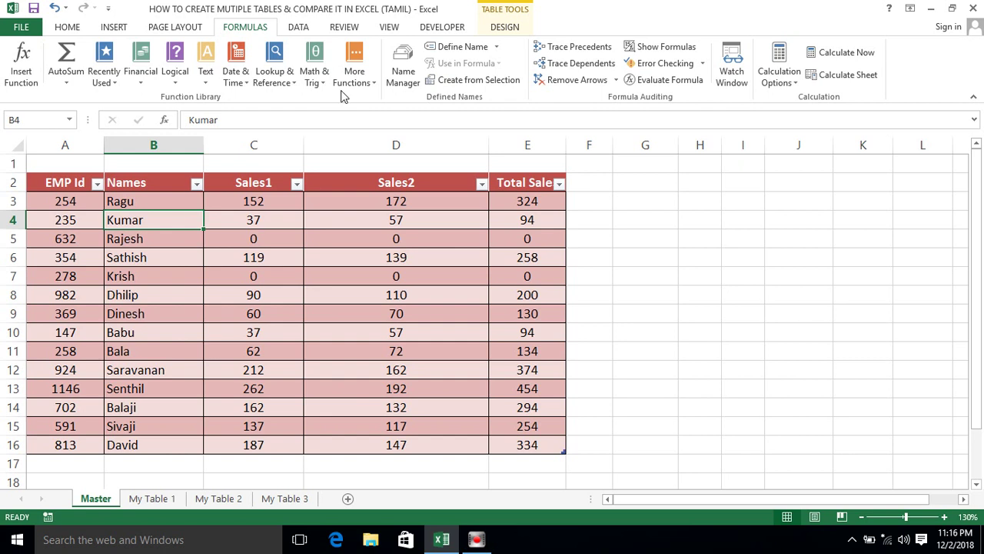
pyautogui.click(76, 27)
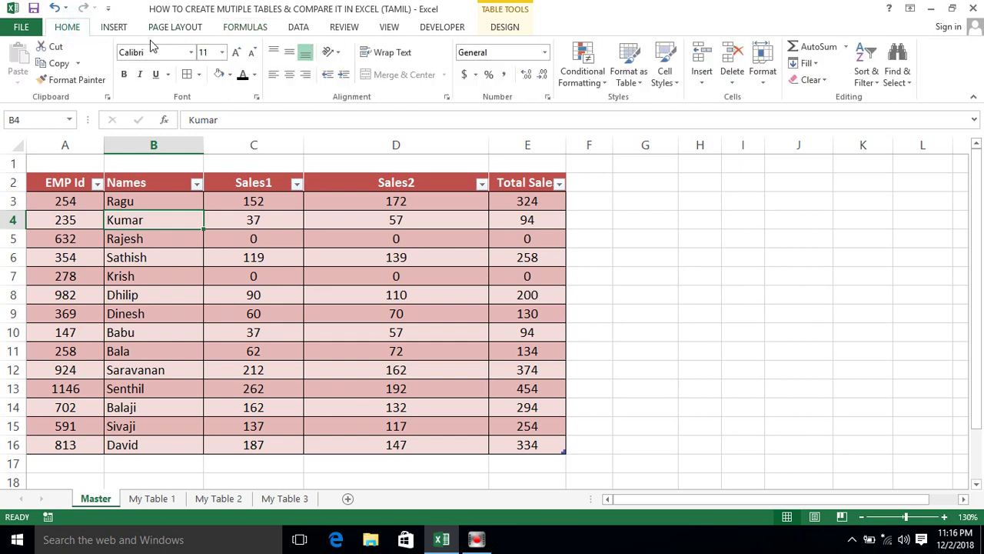
pyautogui.click(244, 28)
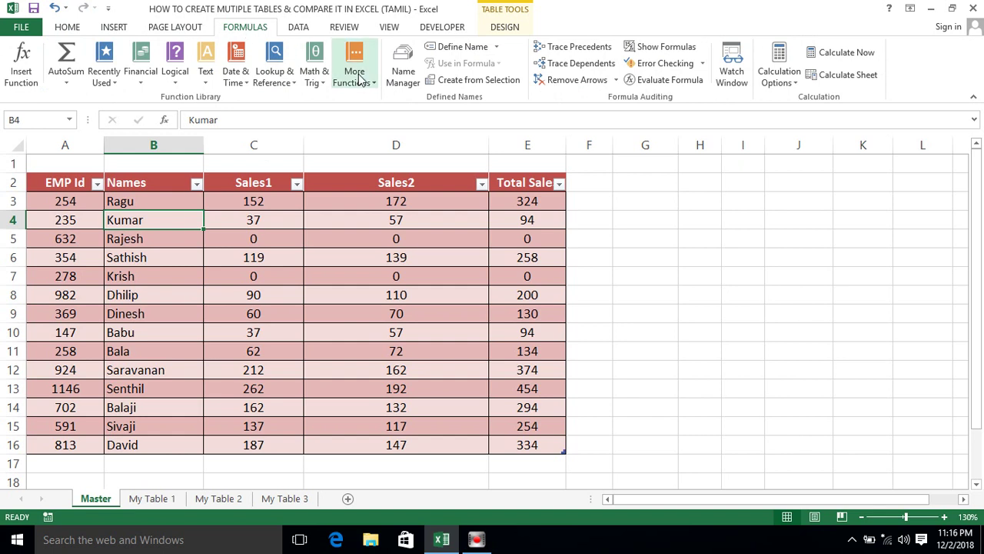
pyautogui.click(405, 77)
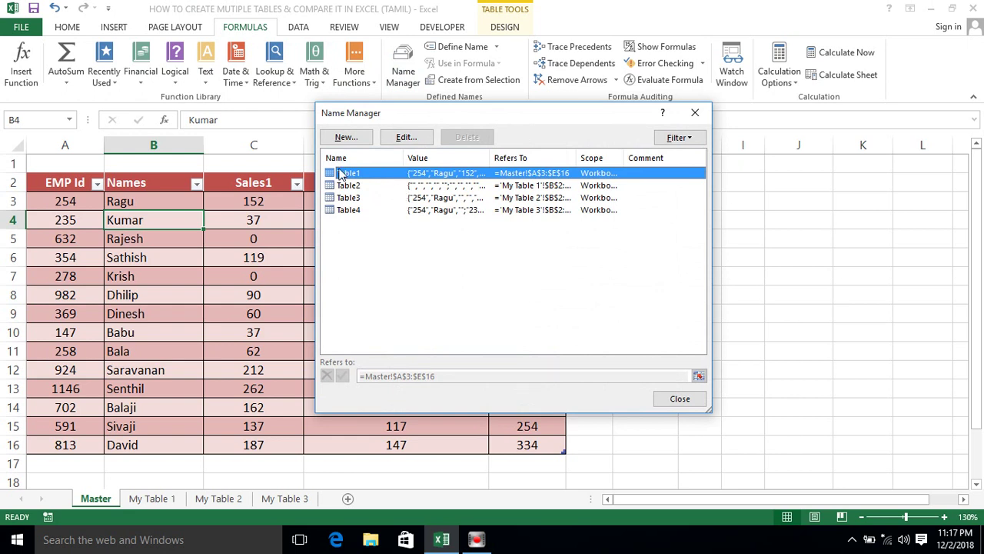
pyautogui.click(407, 138)
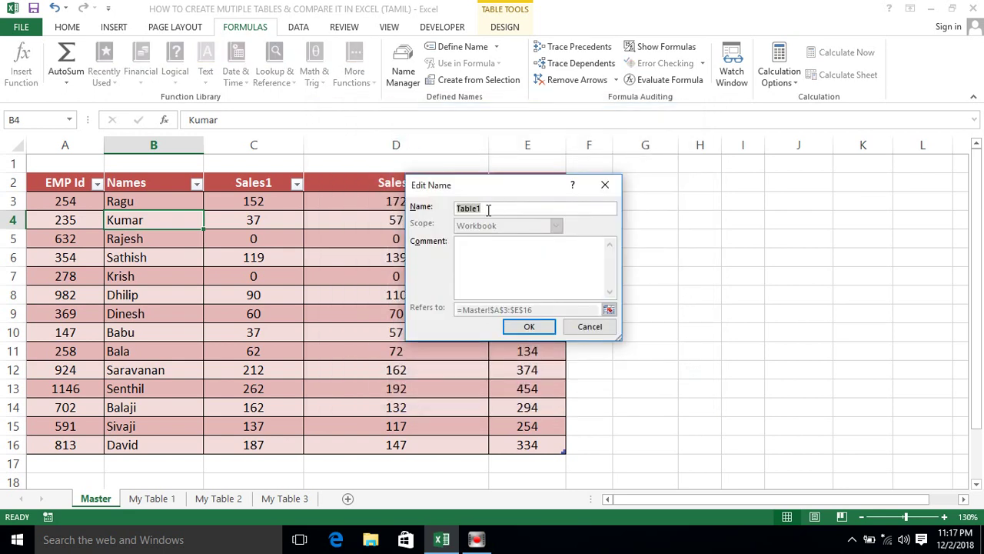
pyautogui.click(588, 327)
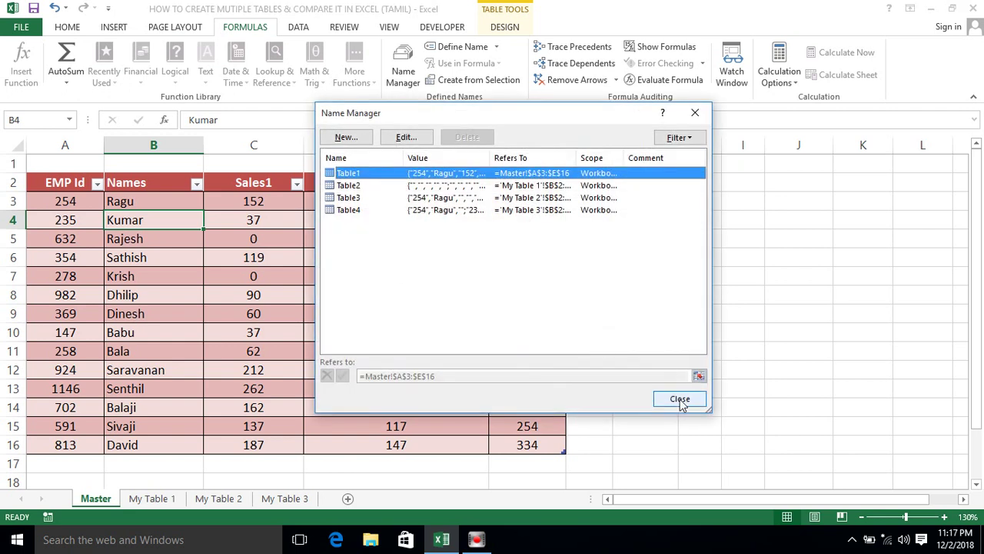
pyautogui.click(679, 399)
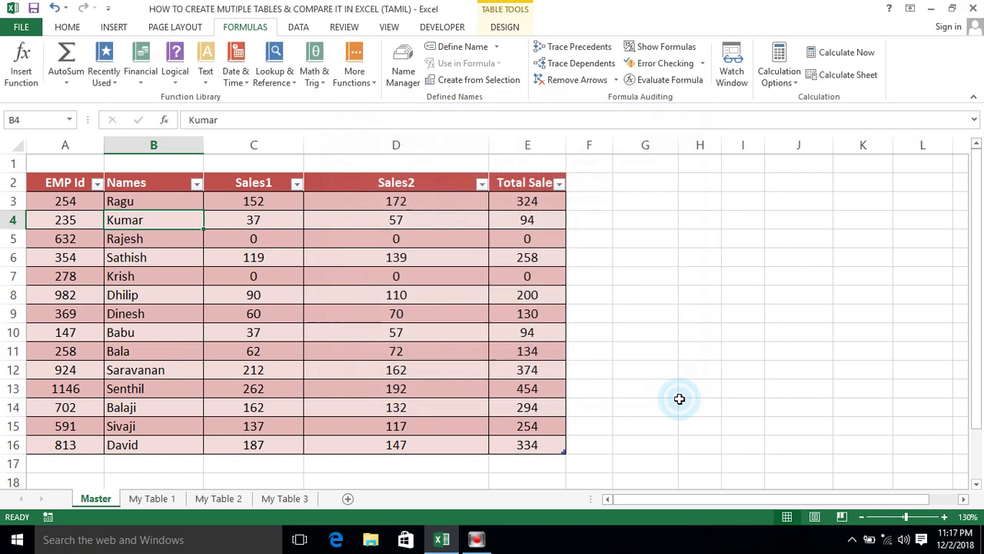
# Step: Select the Master employee table and try red, teal, then blue table styles
pyautogui.click(75, 189)
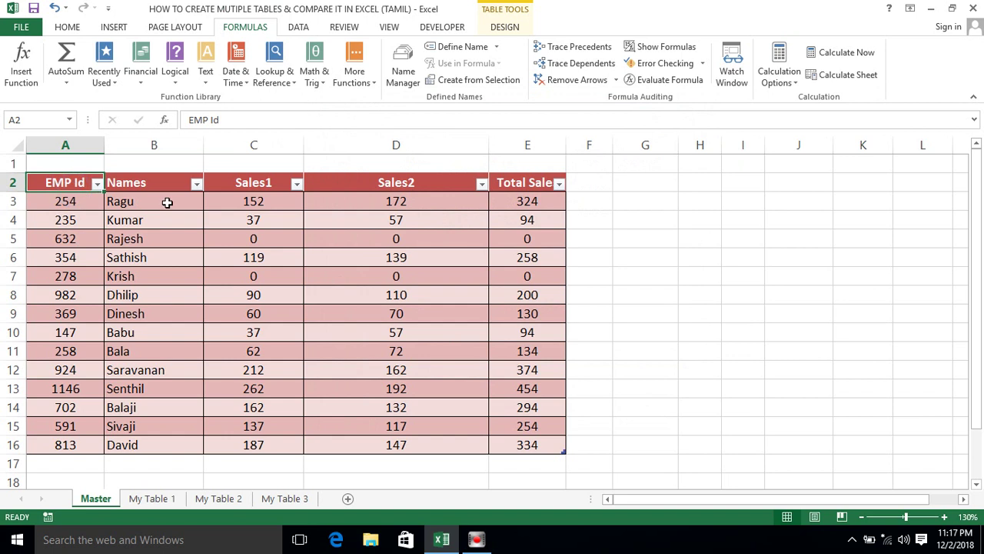
pyautogui.hotkey('ctrl', 'a')
pyautogui.click(190, 238)
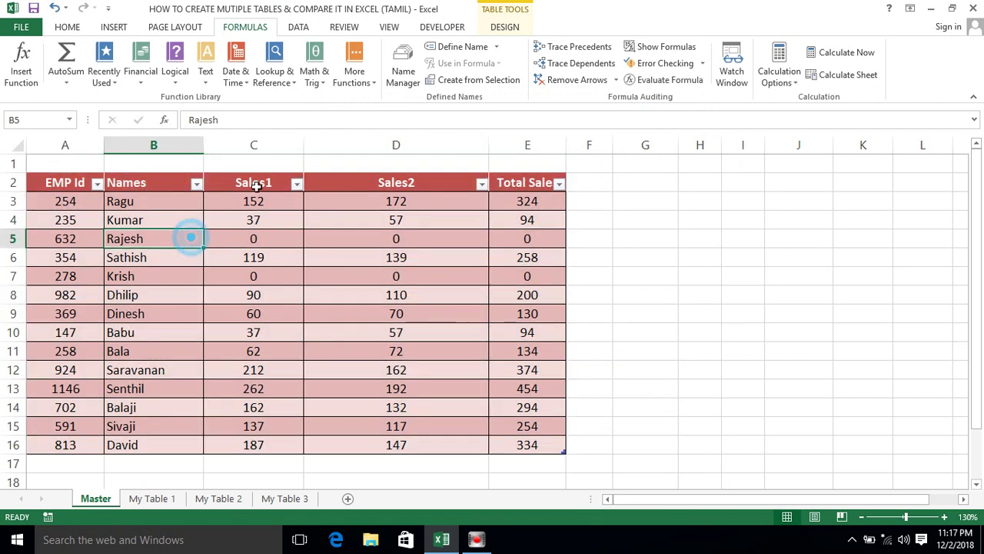
pyautogui.click(490, 32)
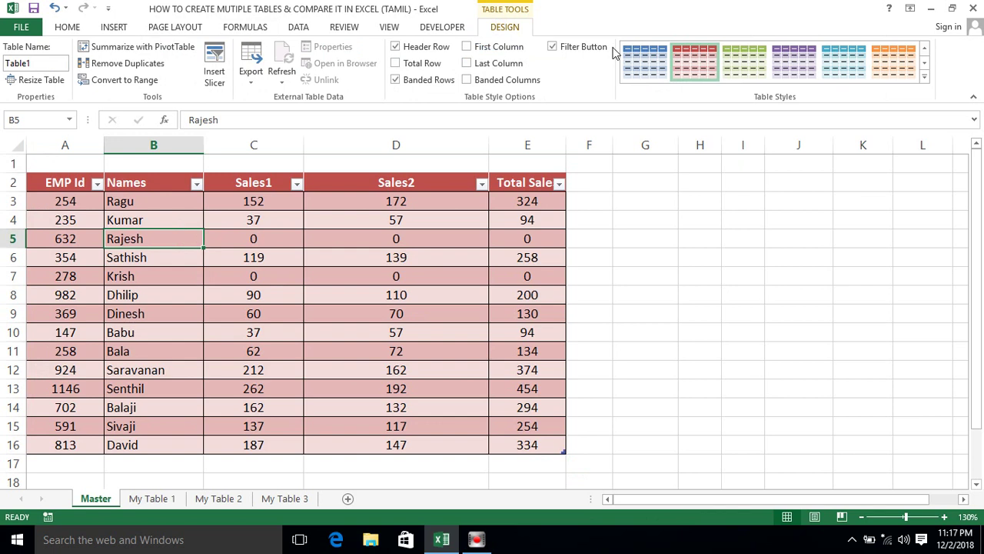
pyautogui.click(690, 66)
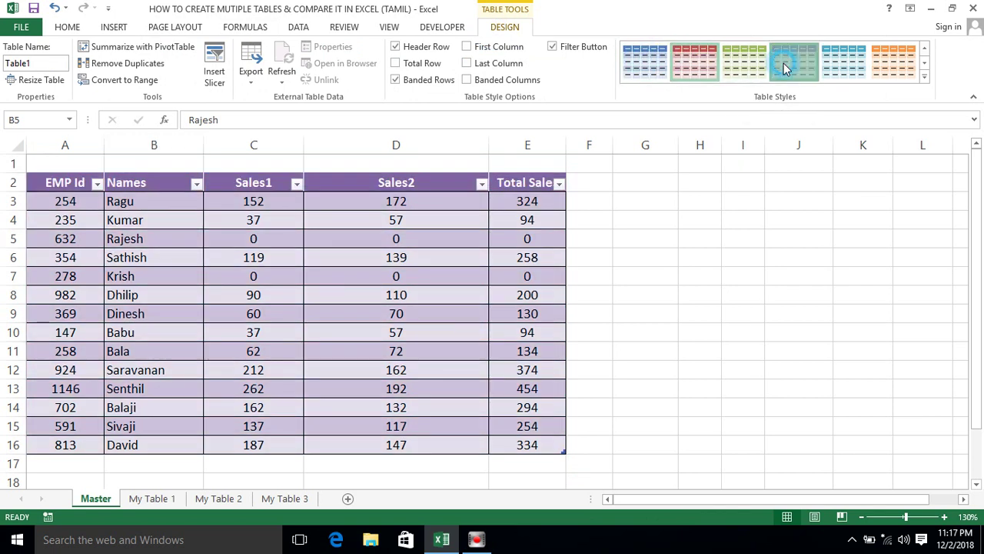
pyautogui.click(838, 65)
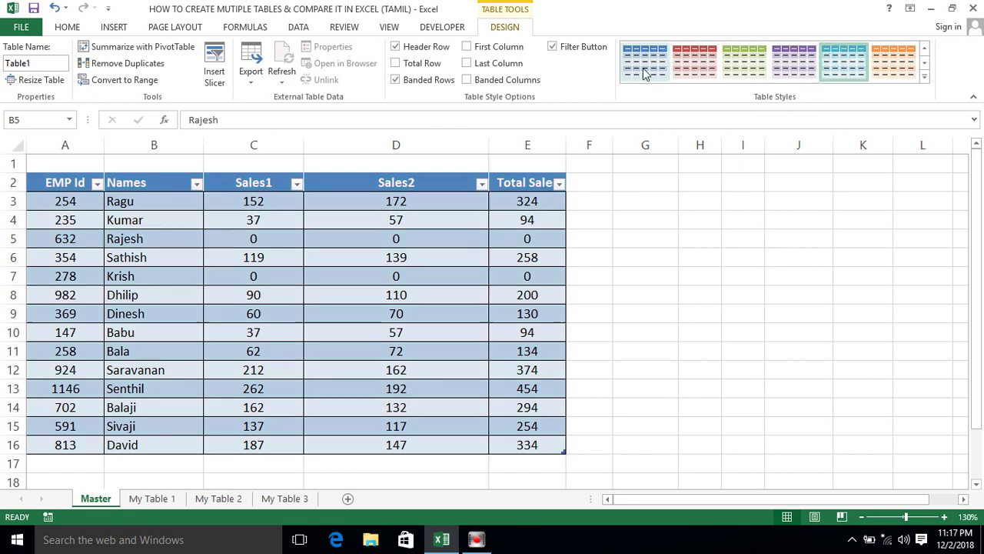
pyautogui.click(645, 68)
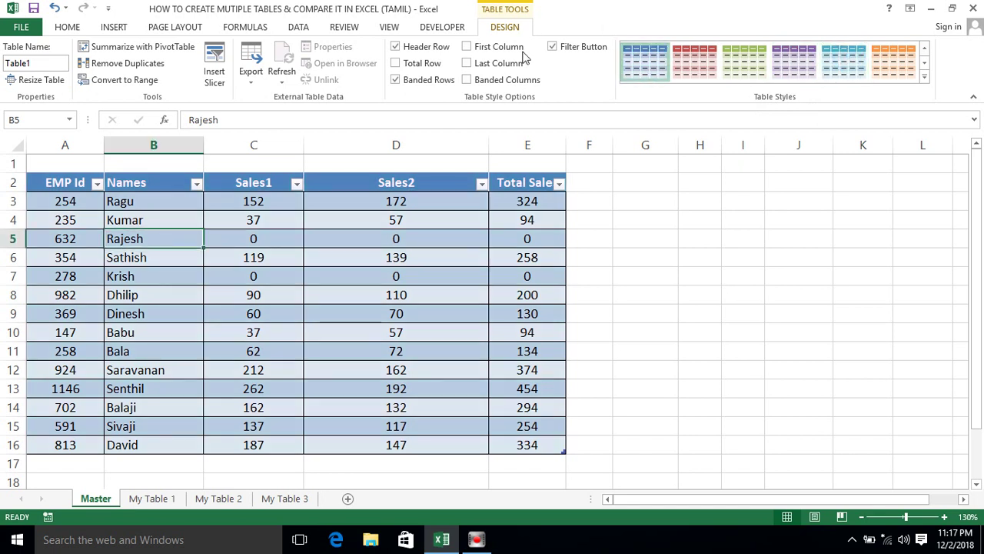
# Step: Toggle banded rows, Total row (2944), header row, banded columns and last column off and back
pyautogui.click(396, 80)
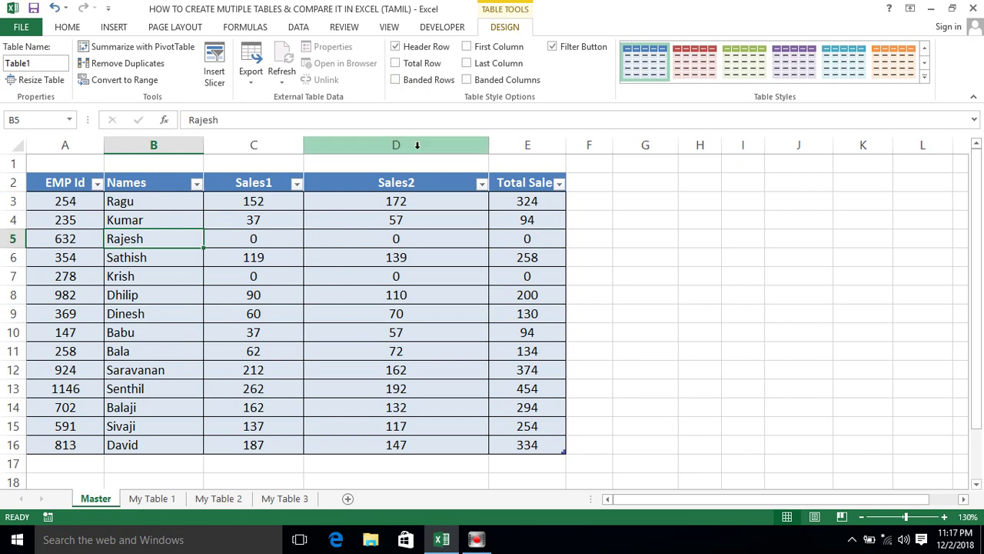
pyautogui.click(395, 80)
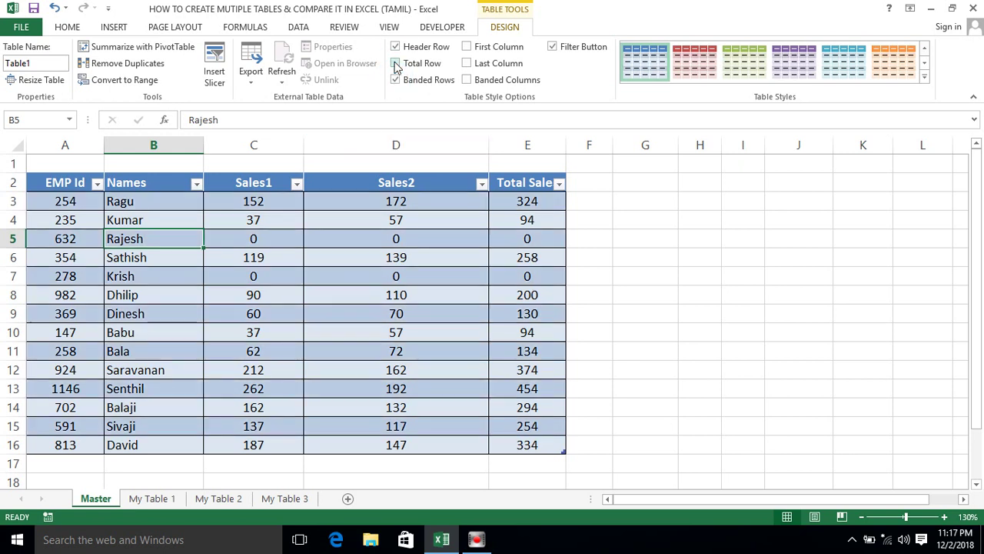
pyautogui.click(396, 64)
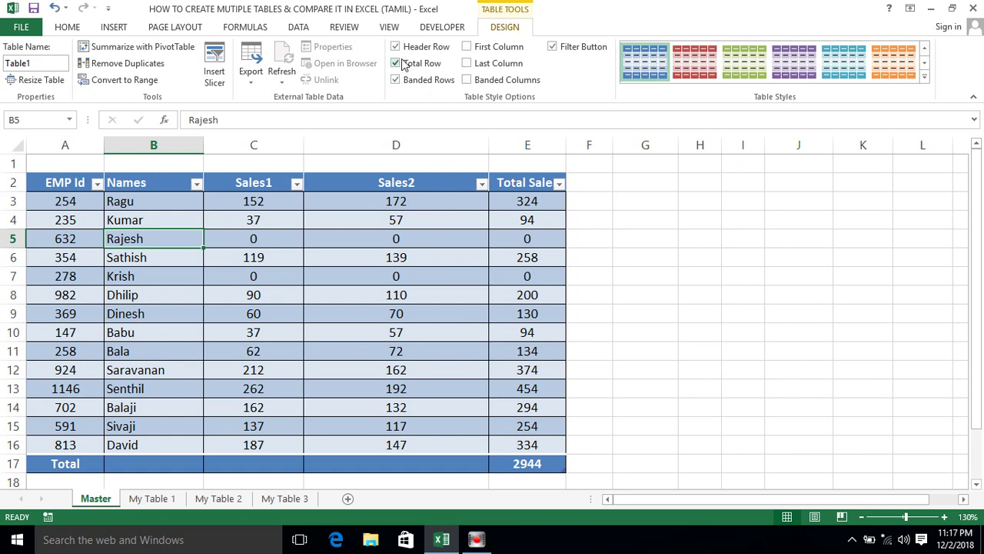
pyautogui.click(395, 63)
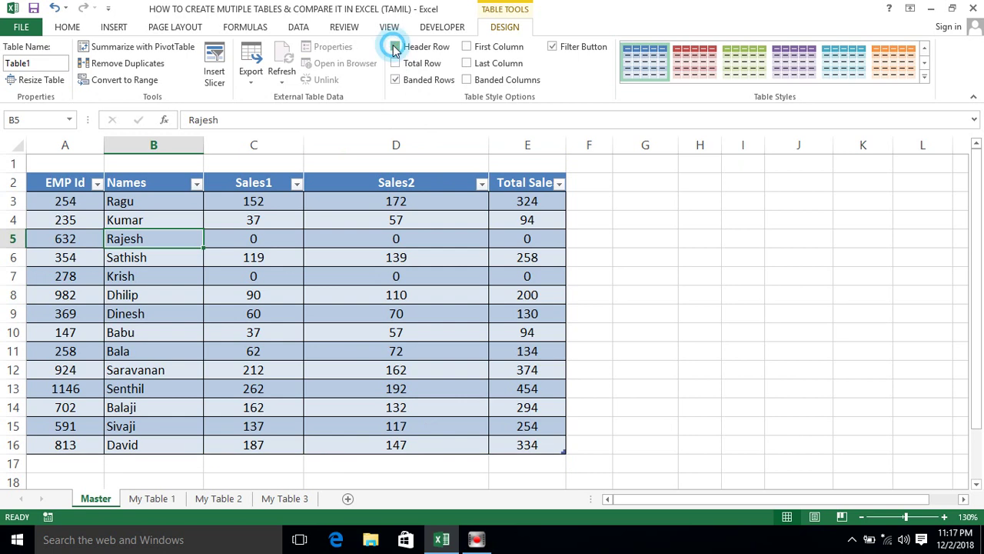
pyautogui.click(395, 47)
pyautogui.click(395, 47)
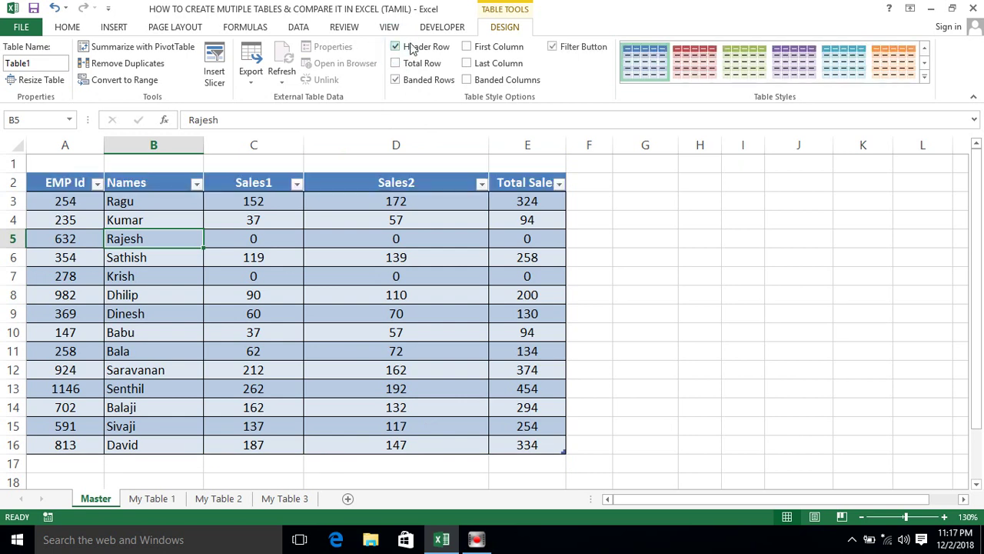
pyautogui.click(466, 79)
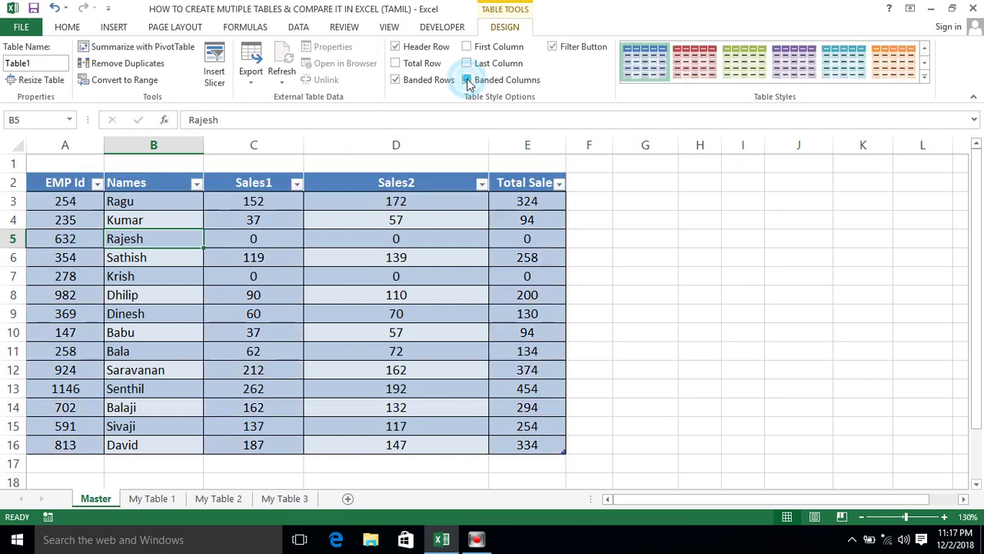
pyautogui.click(466, 80)
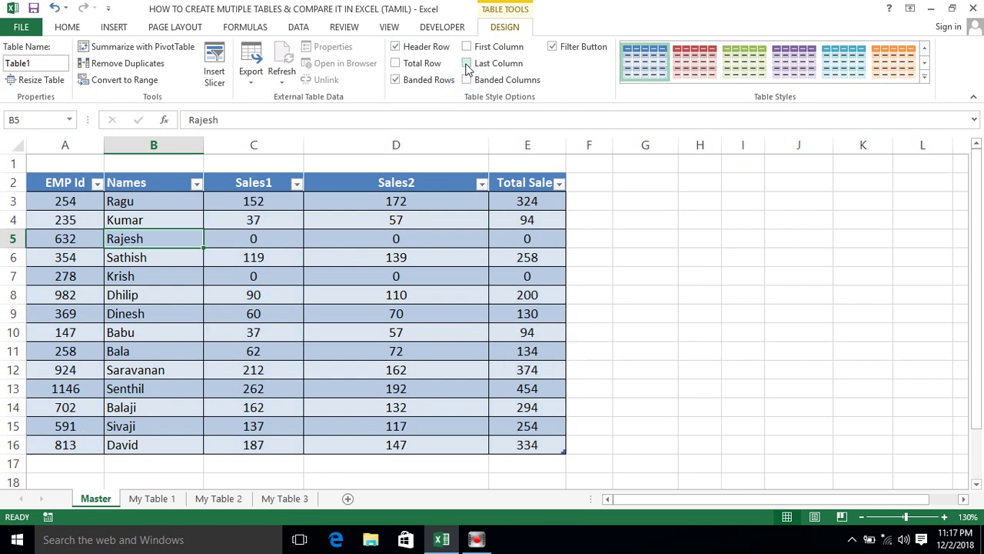
pyautogui.click(467, 63)
pyautogui.click(467, 63)
# Step: Select the whole employee table from EMP Id and view the Home and Insert ribbons
pyautogui.click(634, 177)
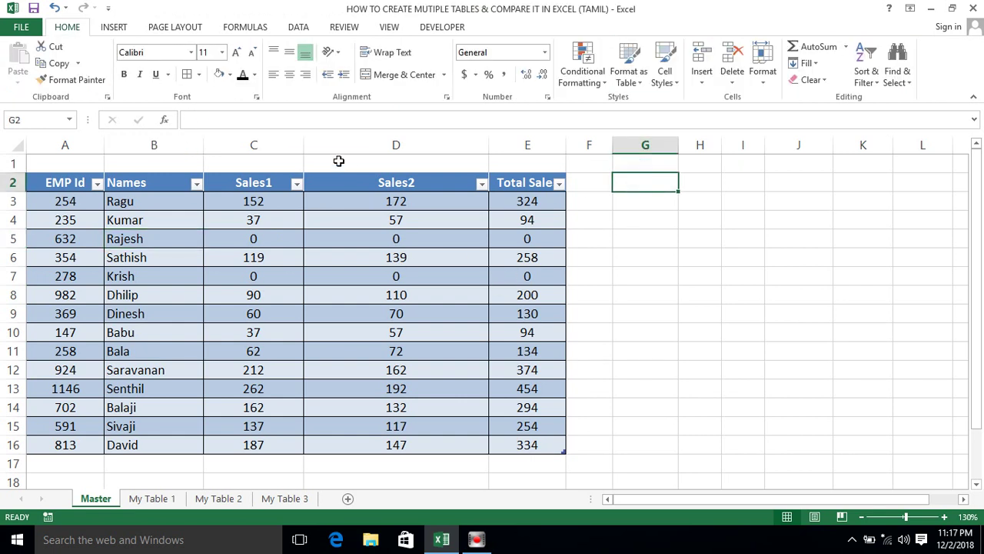
pyautogui.click(65, 183)
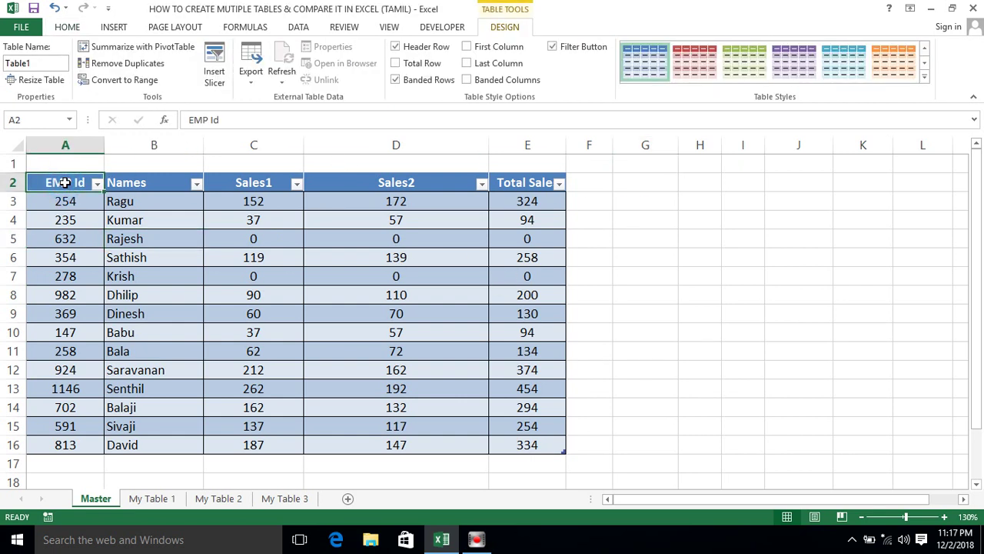
pyautogui.hotkey('ctrl', 'shift', 'Right')
pyautogui.hotkey('ctrl', 'shift', 'Down')
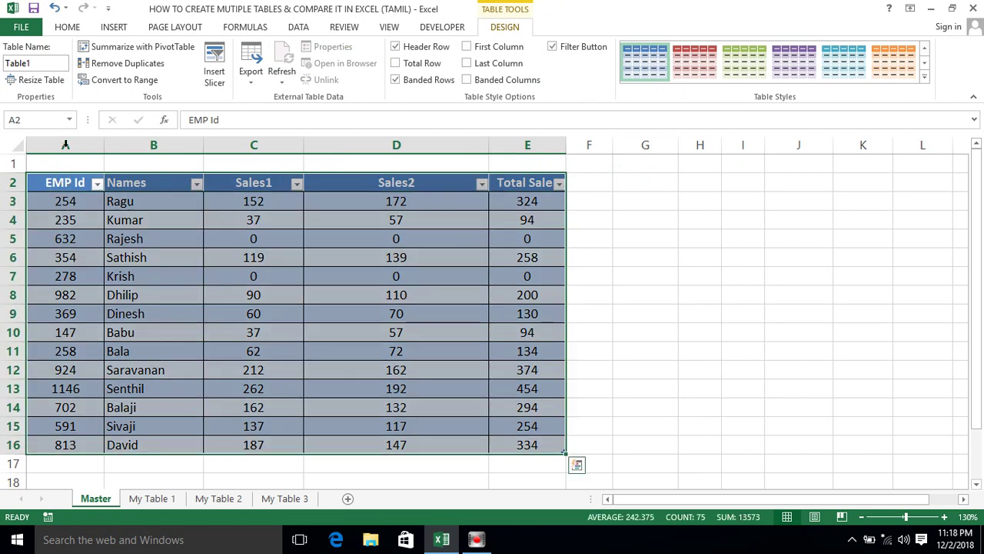
pyautogui.click(73, 31)
pyautogui.click(108, 31)
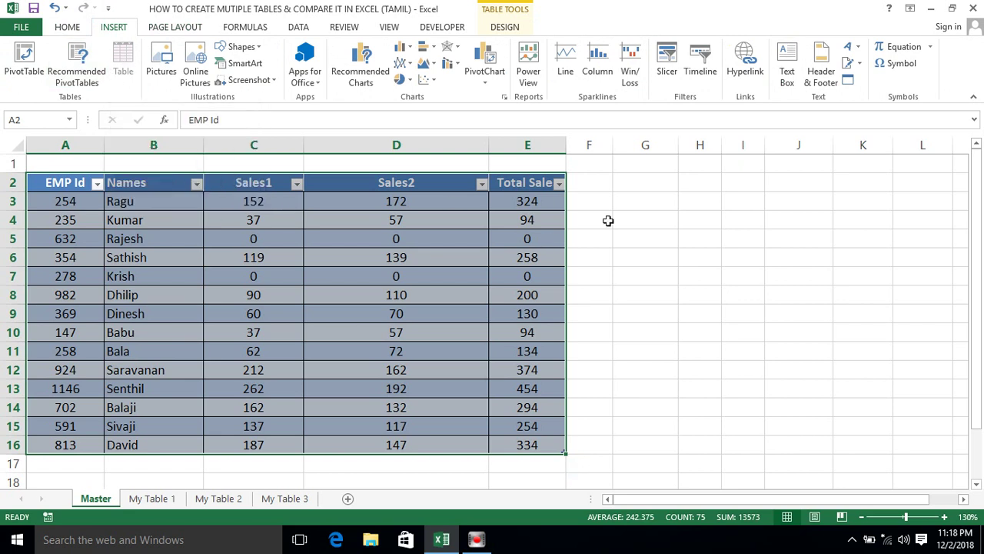
pyautogui.click(656, 195)
pyautogui.click(662, 185)
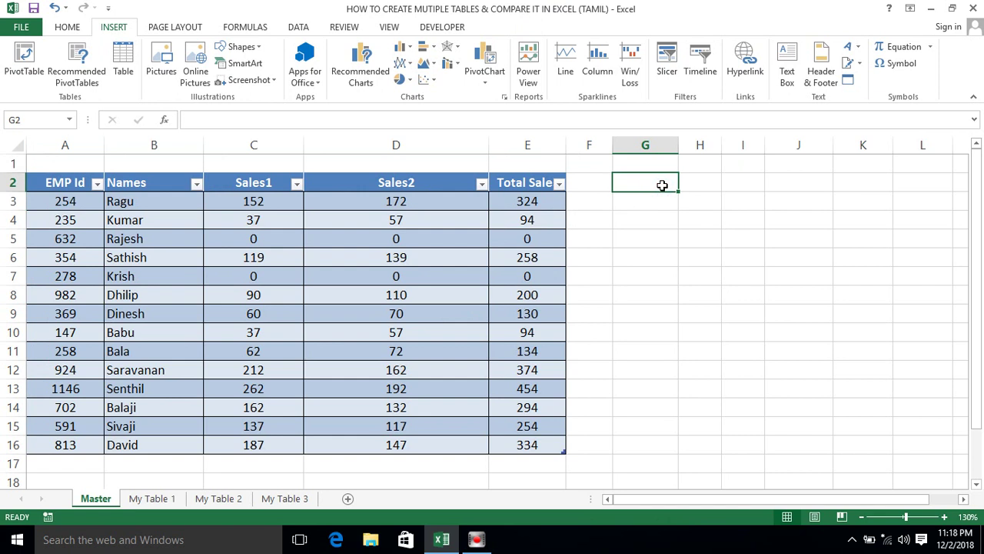
pyautogui.write('S No')
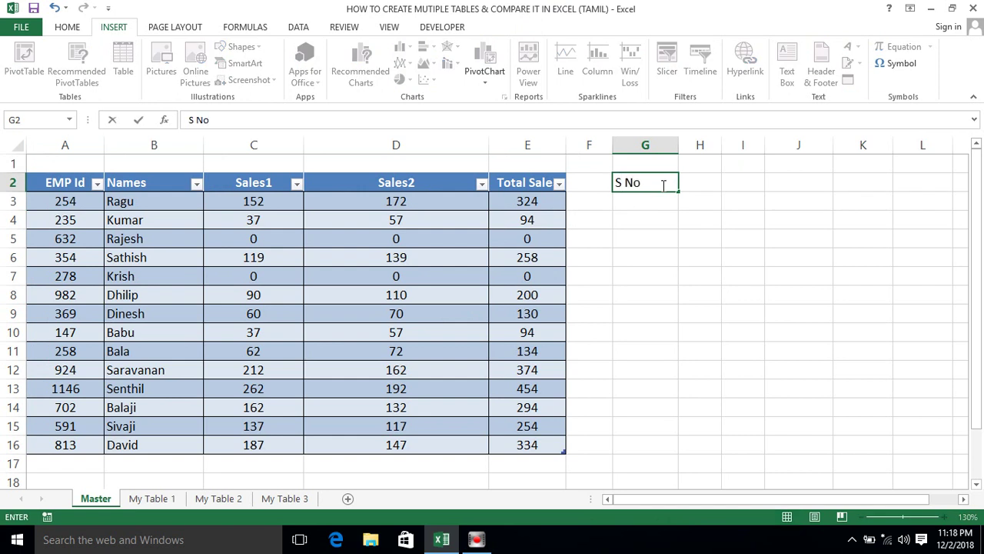
pyautogui.press('Tab')
pyautogui.write('Name')
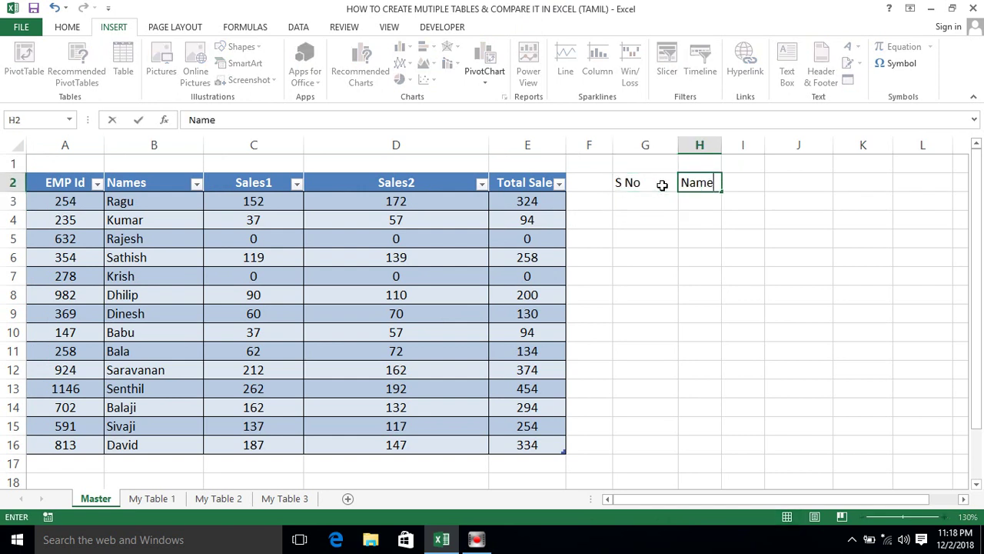
pyautogui.press('Return')
pyautogui.click(662, 185)
pyautogui.hotkey('shift', 'Right')
pyautogui.hotkey('shift', 'Down')
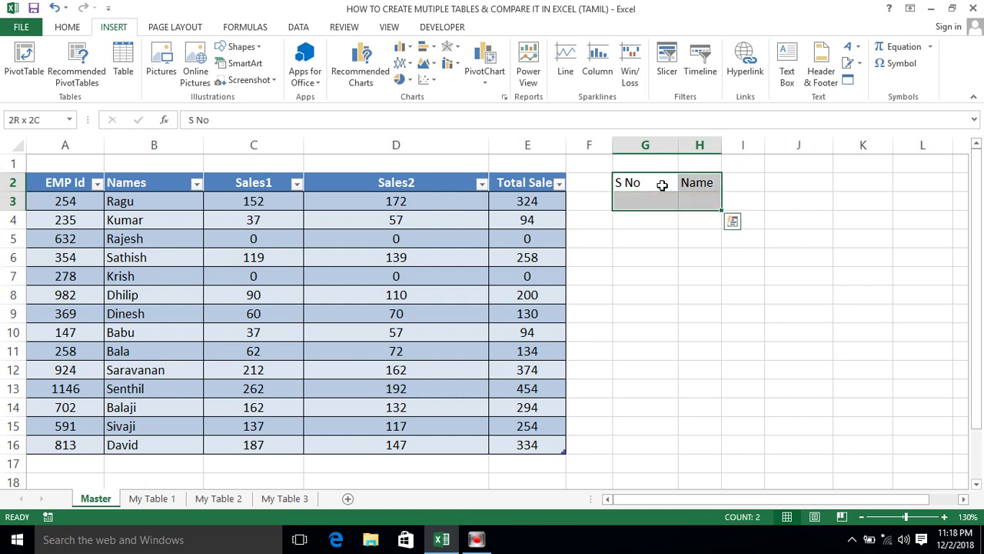
pyautogui.click(125, 62)
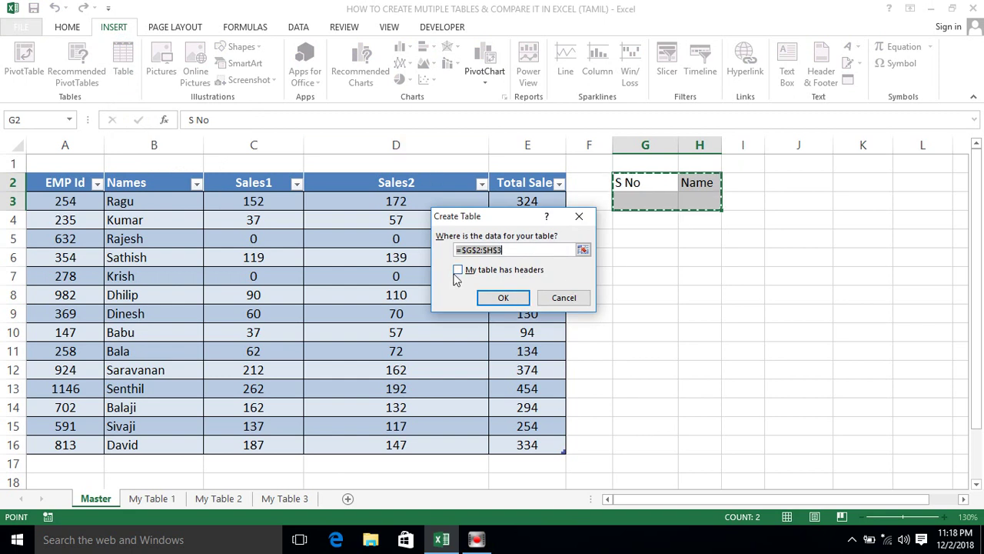
pyautogui.click(458, 270)
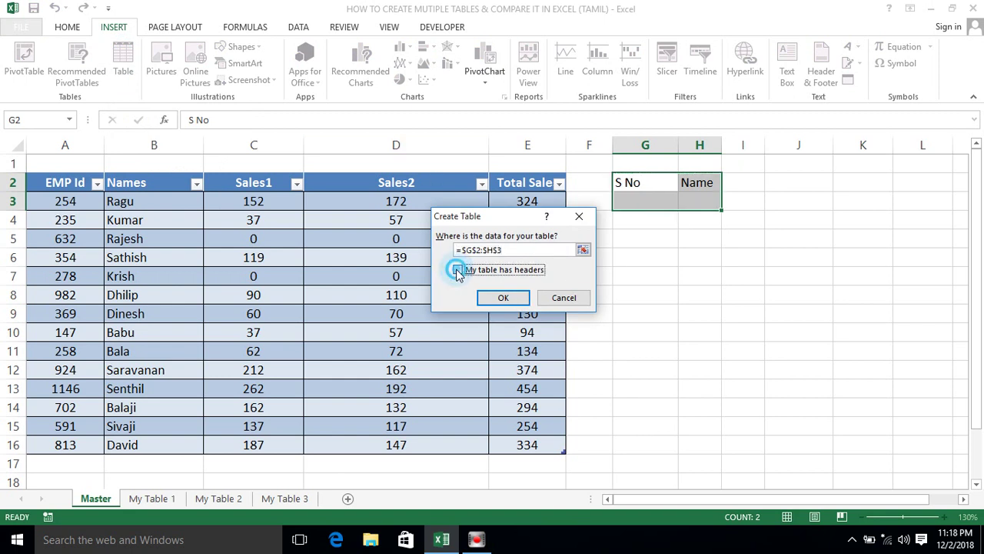
pyautogui.click(500, 298)
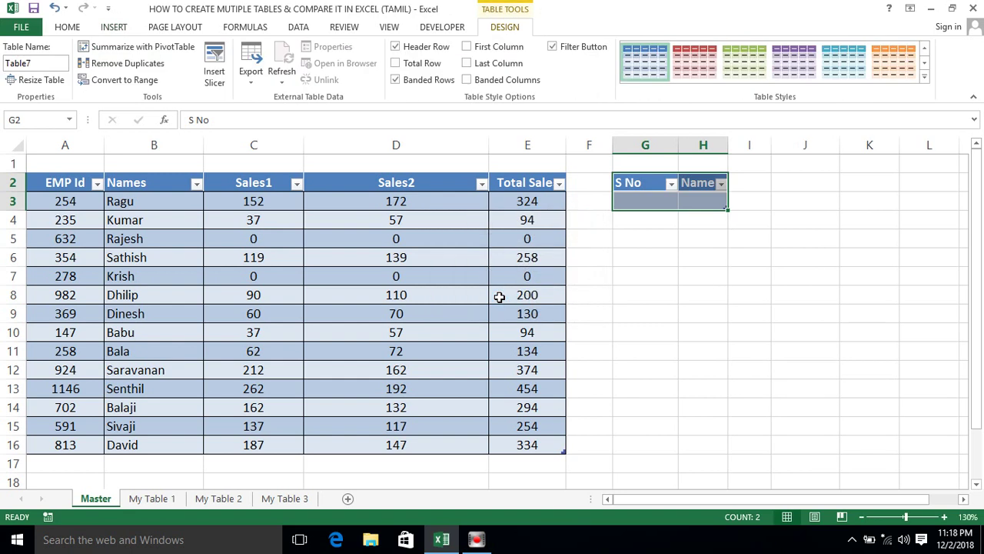
pyautogui.click(649, 199)
pyautogui.write('1')
pyautogui.press('Return')
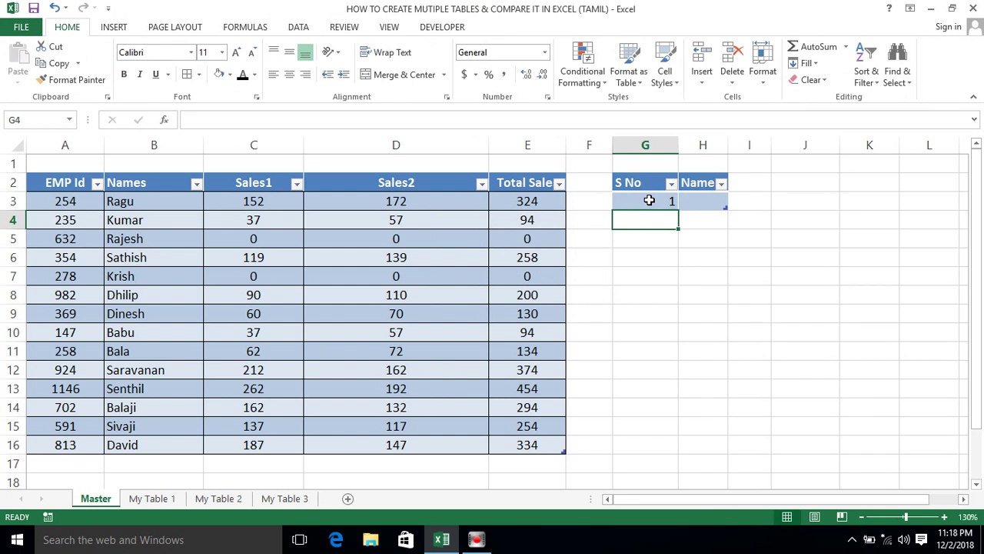
pyautogui.click(715, 202)
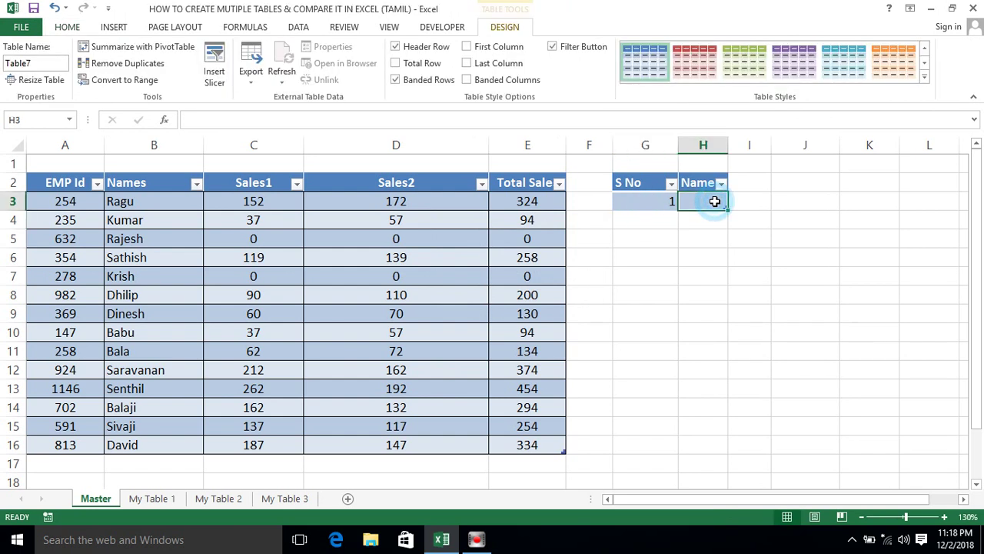
pyautogui.write('2')
pyautogui.press('Return')
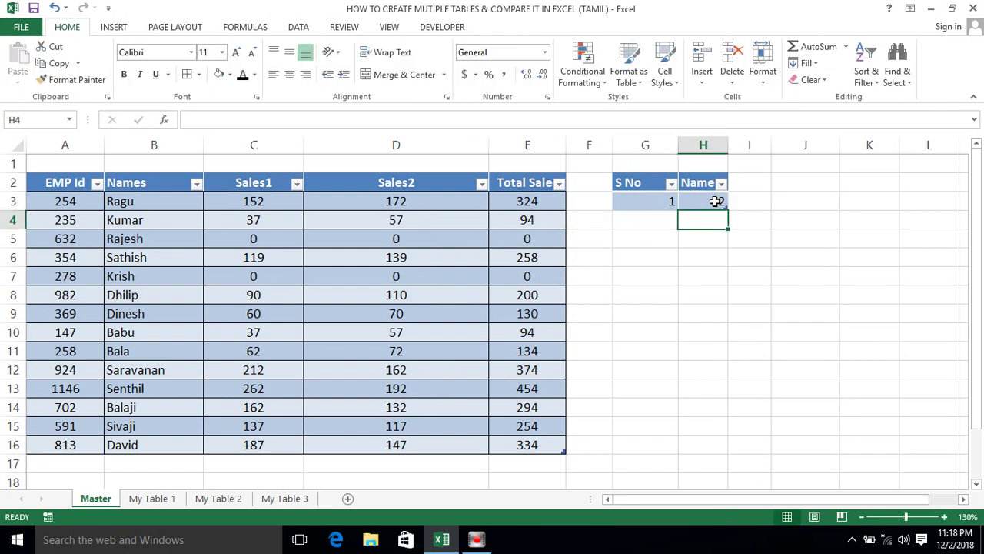
pyautogui.click(716, 202)
pyautogui.press('Tab')
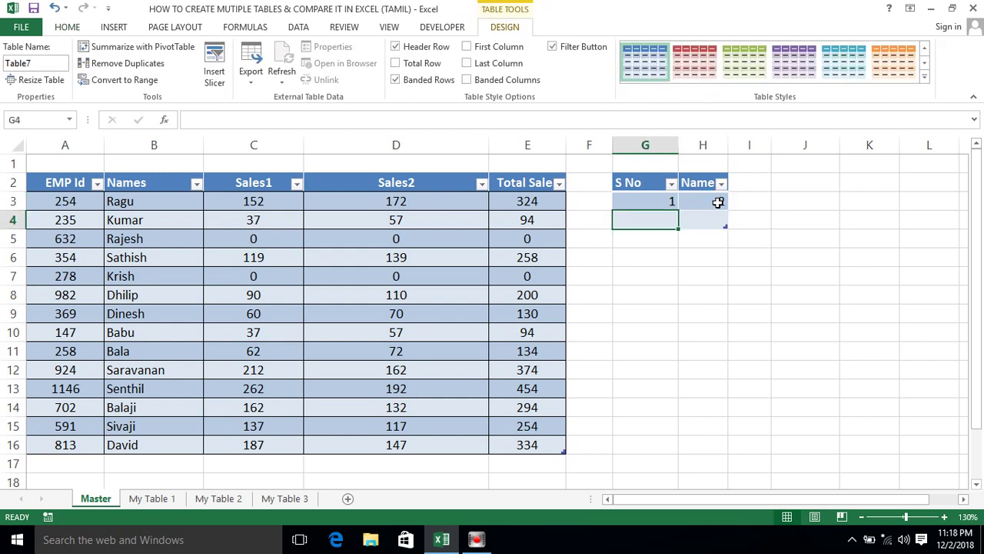
pyautogui.click(719, 220)
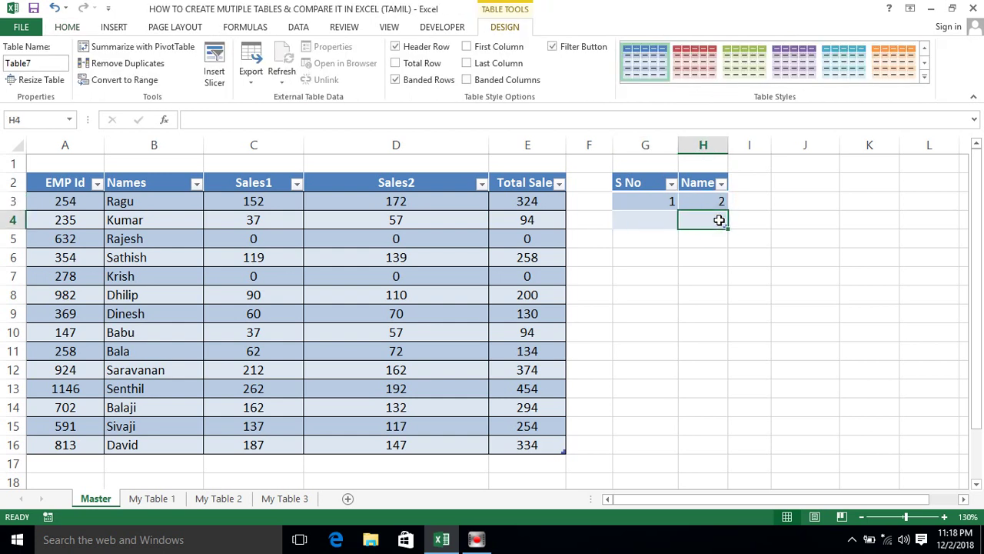
pyautogui.press('Tab')
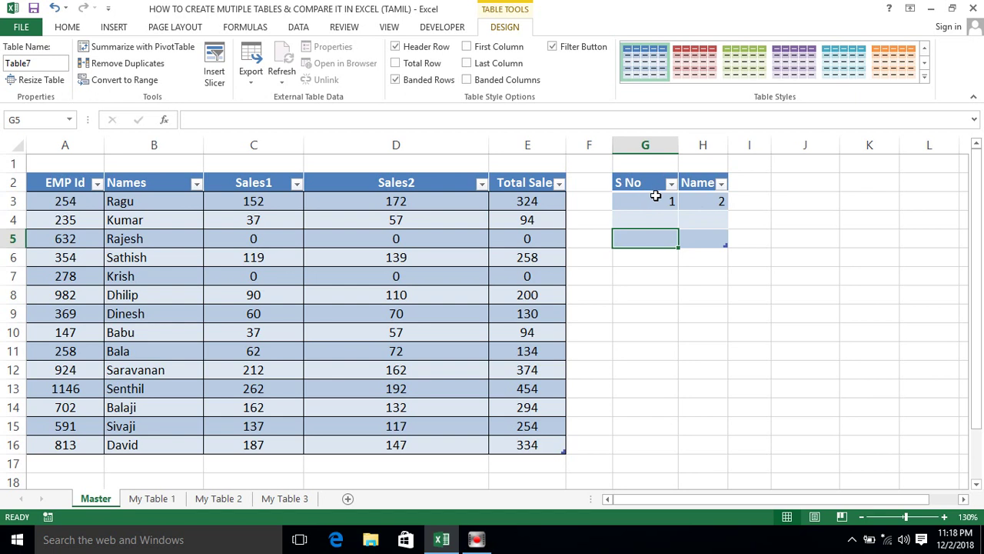
pyautogui.hotkey('ctrl', 'z')
pyautogui.hotkey('ctrl', 'z')
pyautogui.hotkey('ctrl', 'z')
pyautogui.hotkey('ctrl', 'z')
pyautogui.hotkey('ctrl', 'z')
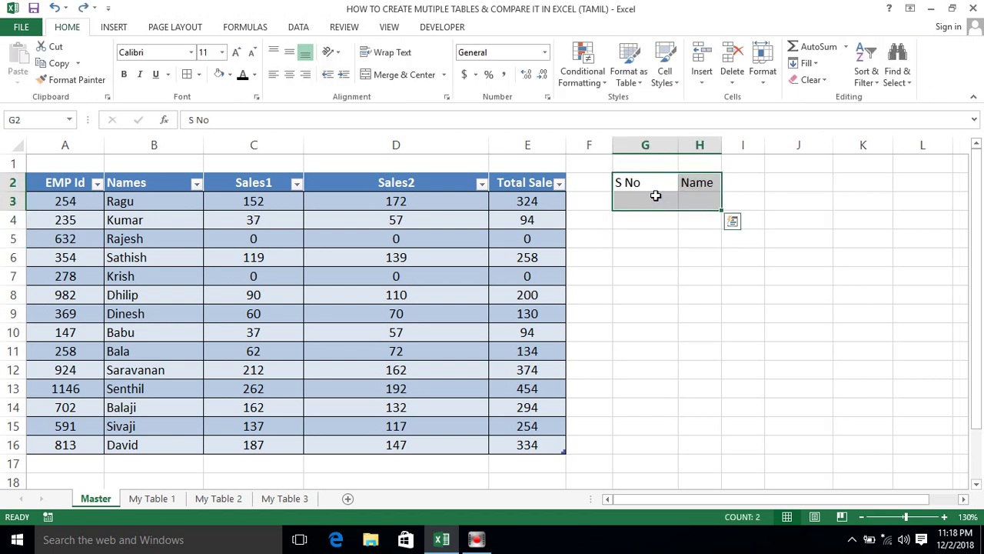
pyautogui.hotkey('ctrl', 'z')
pyautogui.hotkey('ctrl', 'z')
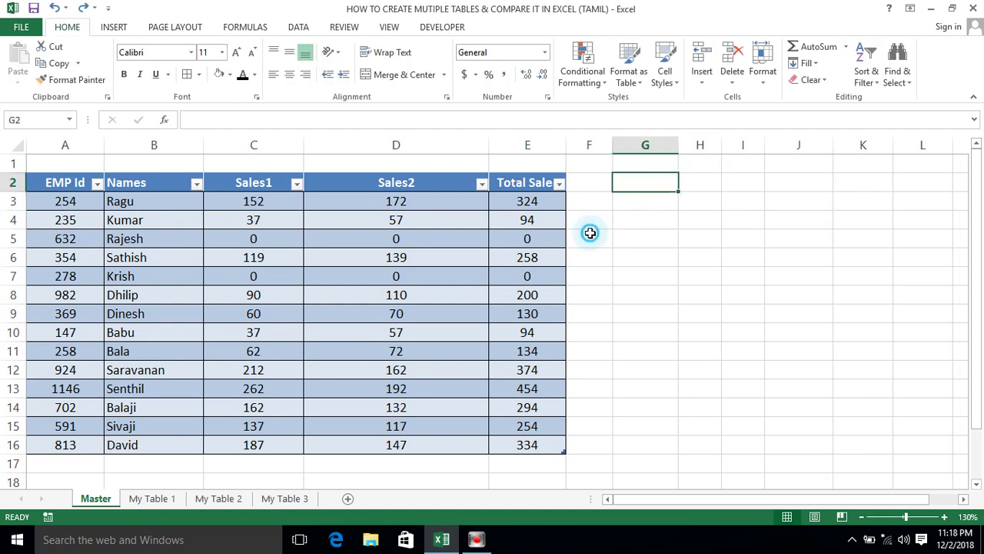
pyautogui.click(589, 233)
# Step: Find EMP Id 982 in cell A8 on the Master sheet and enter it in My Table 1's B2
pyautogui.click(59, 185)
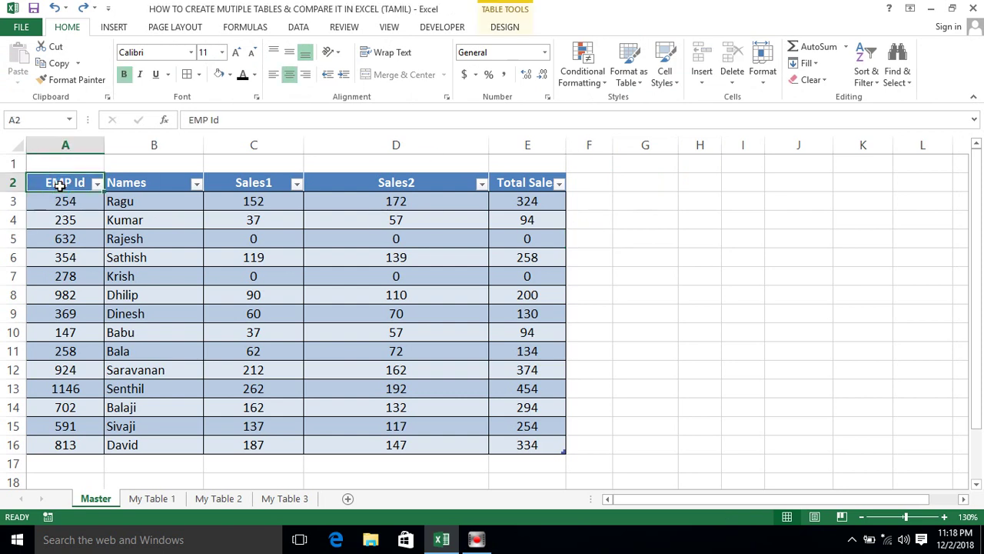
pyautogui.hotkey('ctrl', 'a')
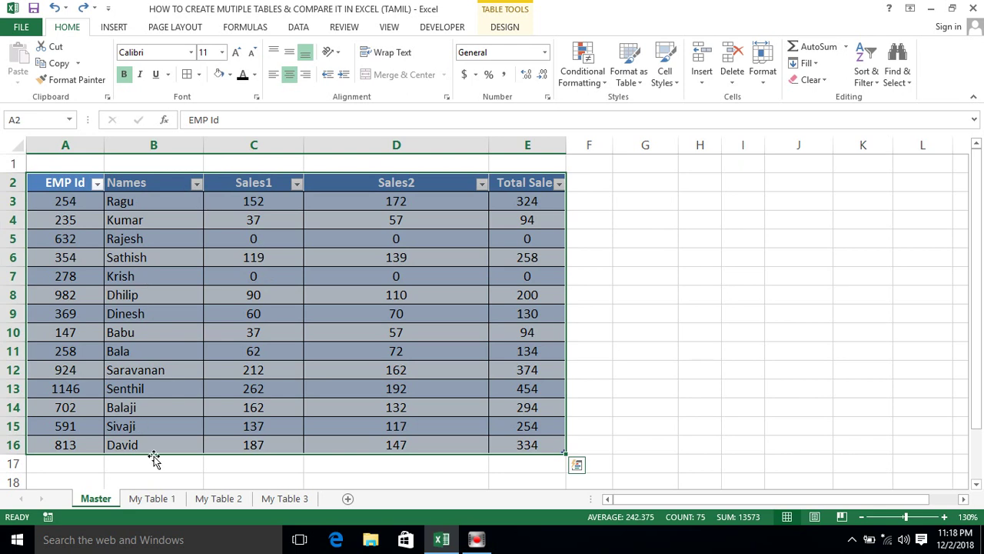
pyautogui.click(146, 501)
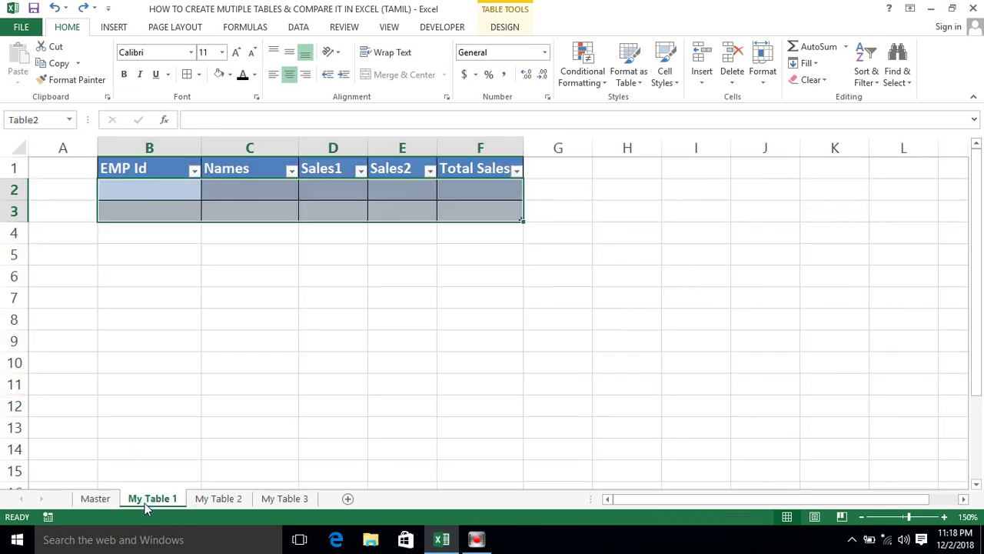
pyautogui.click(143, 193)
pyautogui.click(93, 498)
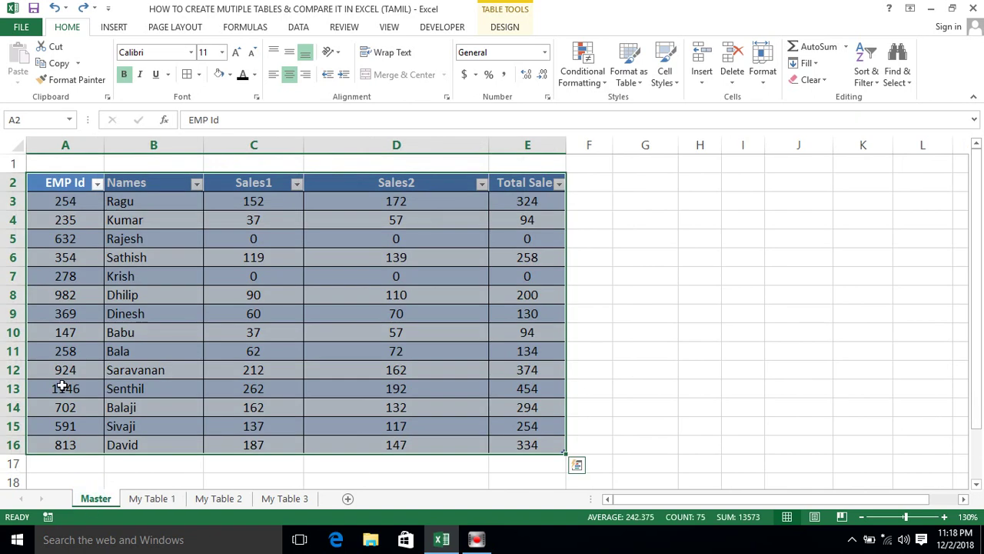
pyautogui.click(60, 294)
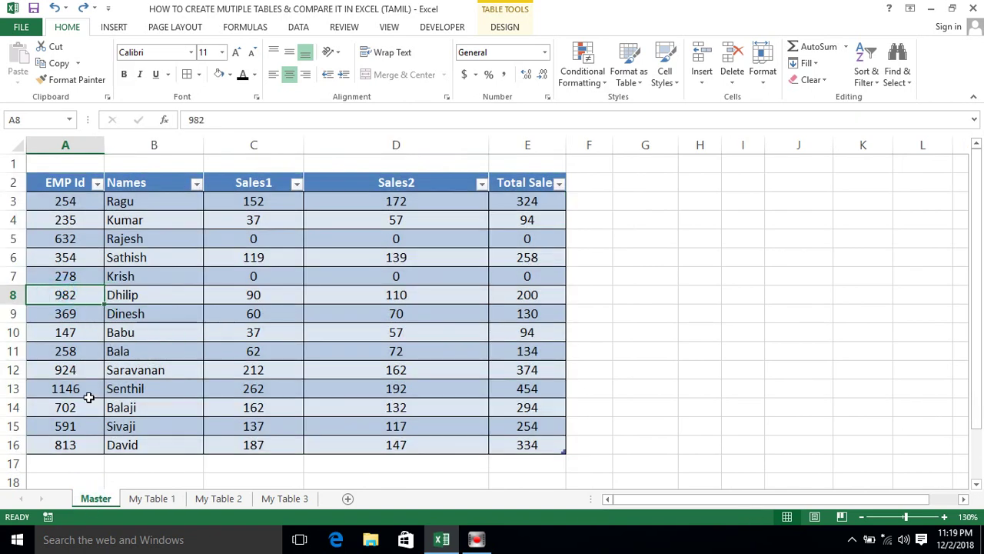
pyautogui.click(155, 496)
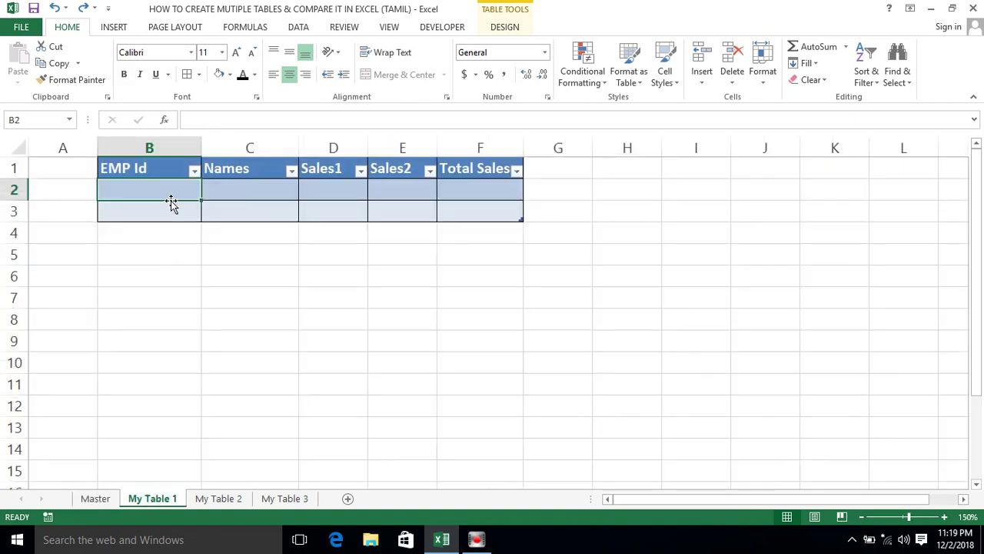
pyautogui.write('982')
pyautogui.press('Return')
# Step: Start a VLOOKUP on the EMP Id in Names cell C2, then cancel it, leaving C2 blank
pyautogui.click(223, 189)
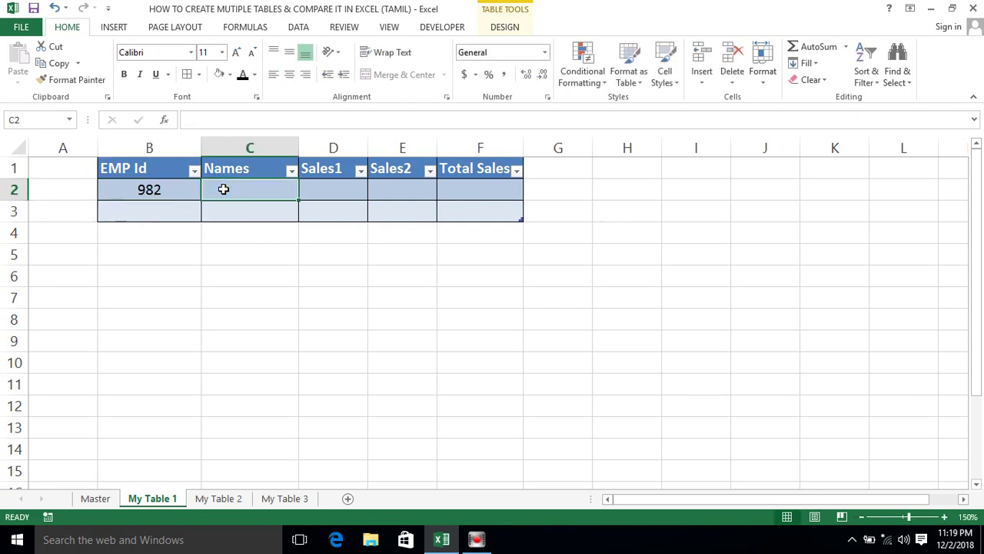
pyautogui.write('=vlo')
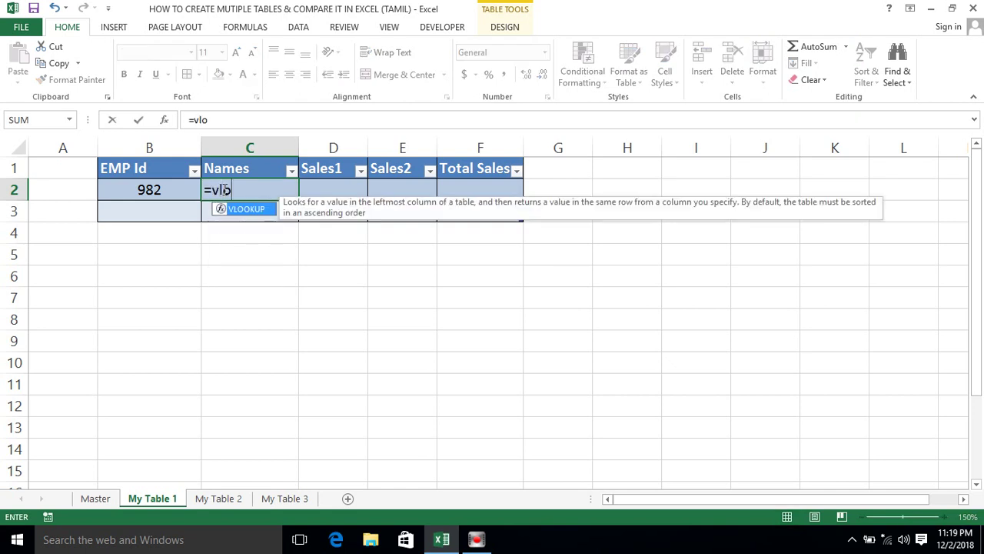
pyautogui.press('Tab')
pyautogui.click(150, 190)
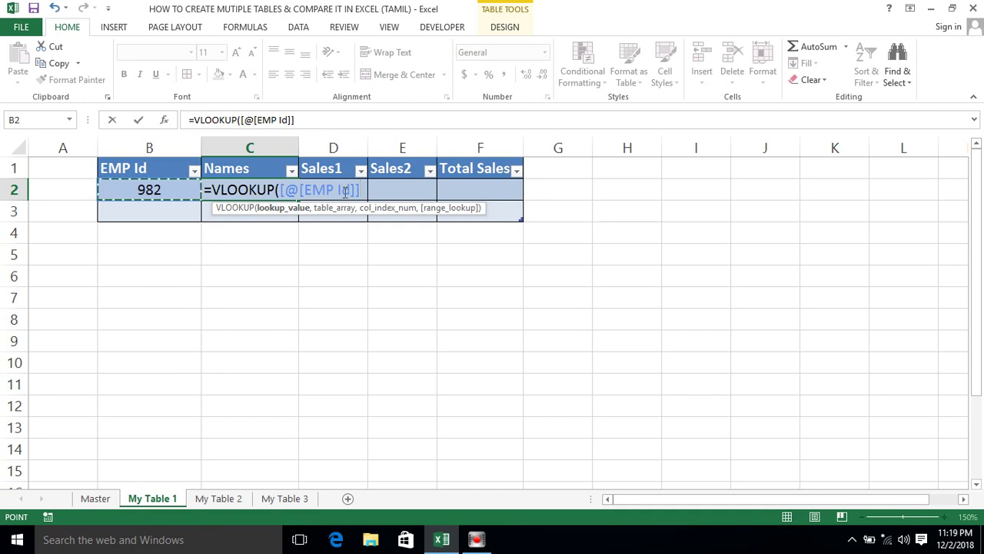
pyautogui.moveTo(359, 190); pyautogui.dragTo(303, 193)
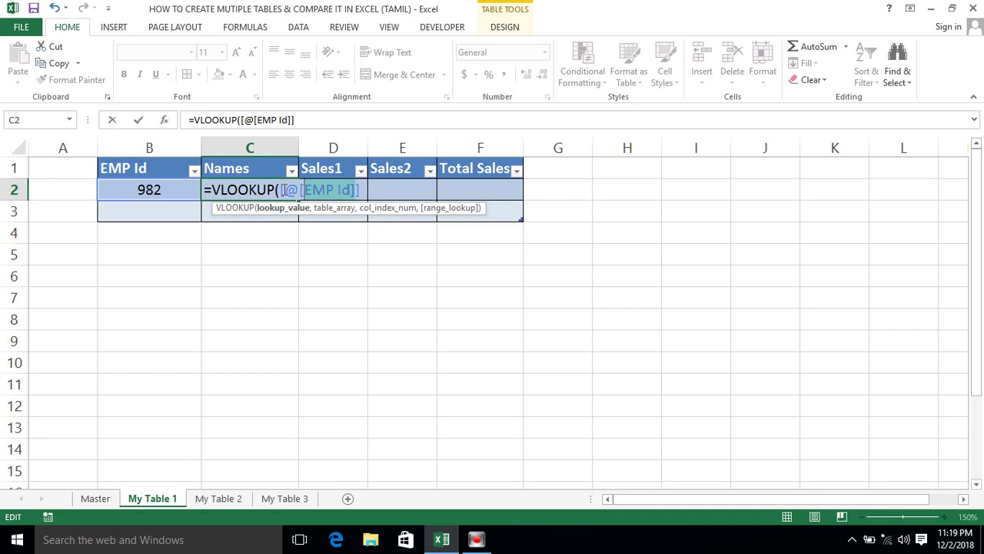
pyautogui.moveTo(284, 190); pyautogui.dragTo(289, 190)
pyautogui.click(363, 190)
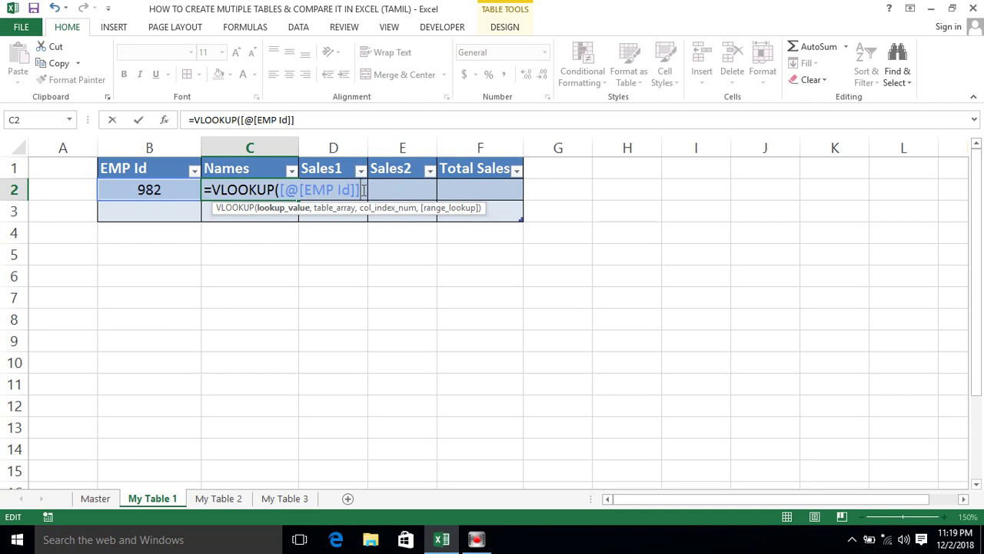
pyautogui.press('Escape')
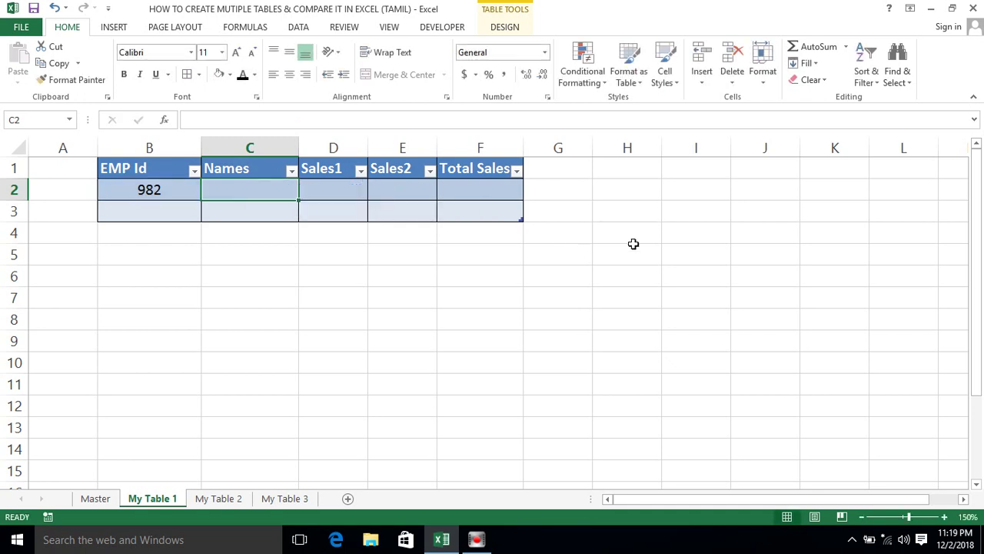
# Step: Enter the test employee id 982 in cell H4
pyautogui.click(627, 225)
pyautogui.write('98')
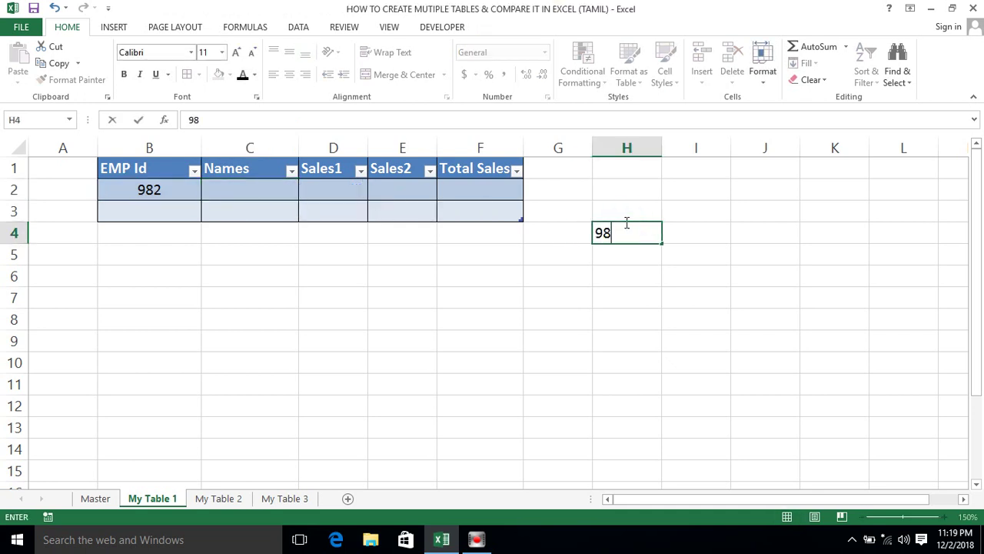
pyautogui.write('2')
pyautogui.press('Return')
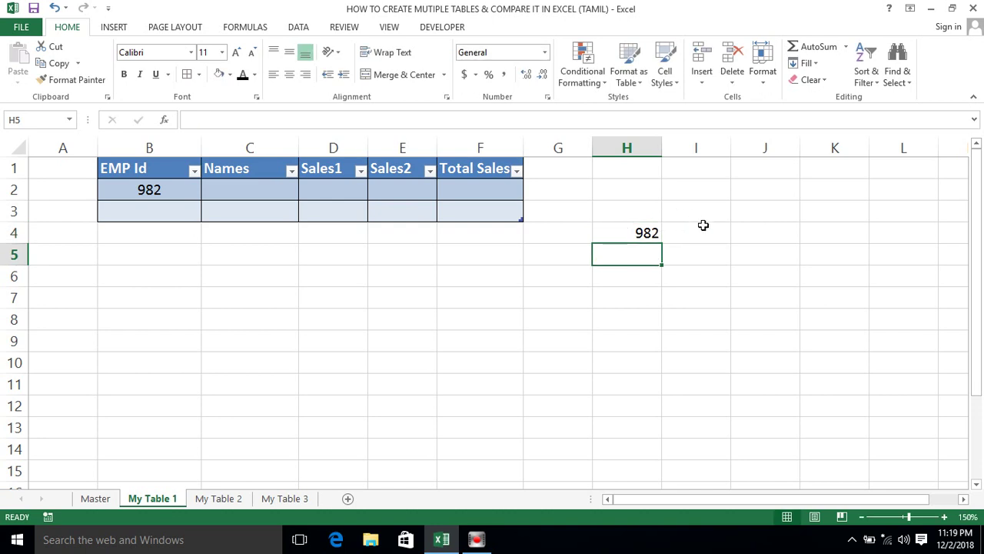
# Step: Begin a VLOOKUP in I4 using H4 as the lookup value, then discard it
pyautogui.click(702, 224)
pyautogui.write('=vl')
pyautogui.press('Tab')
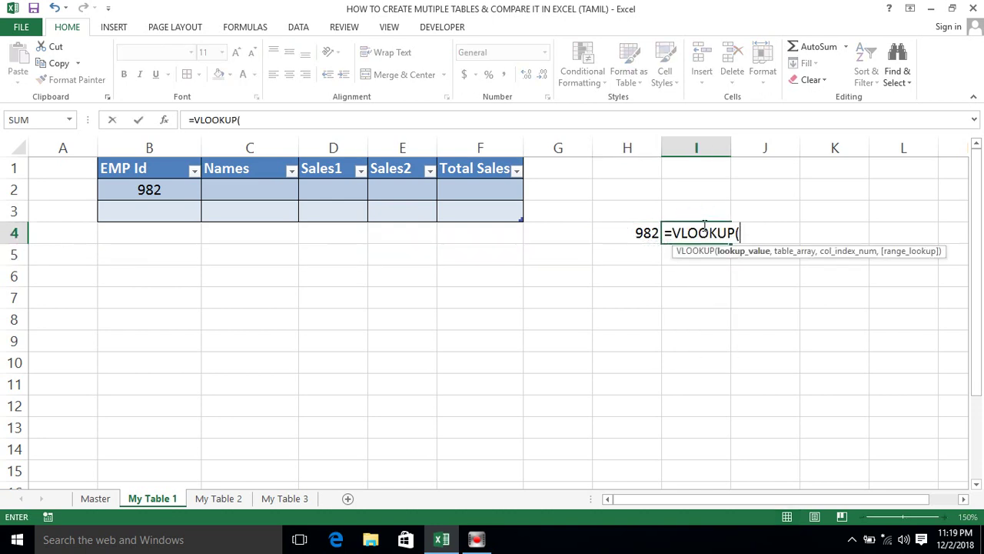
pyautogui.click(644, 234)
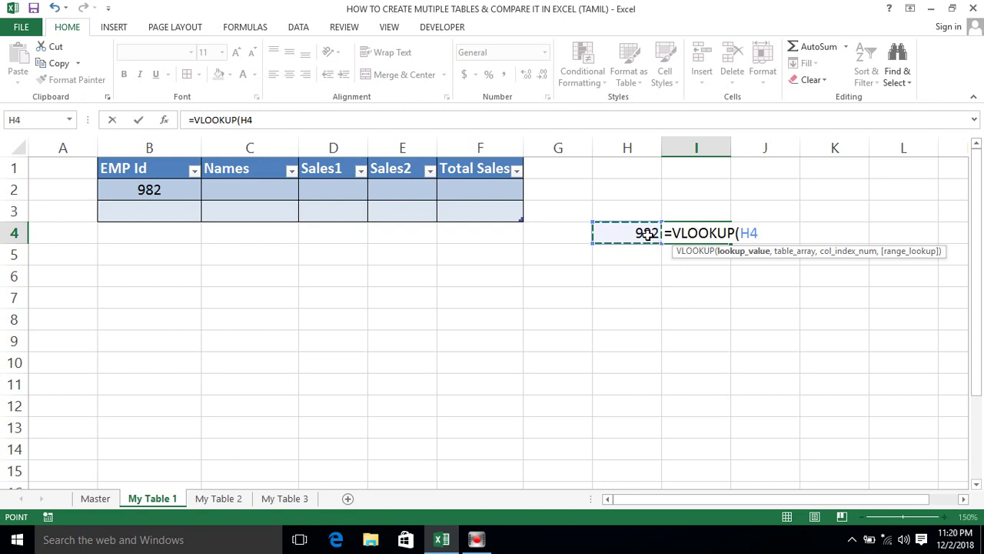
pyautogui.press('Escape')
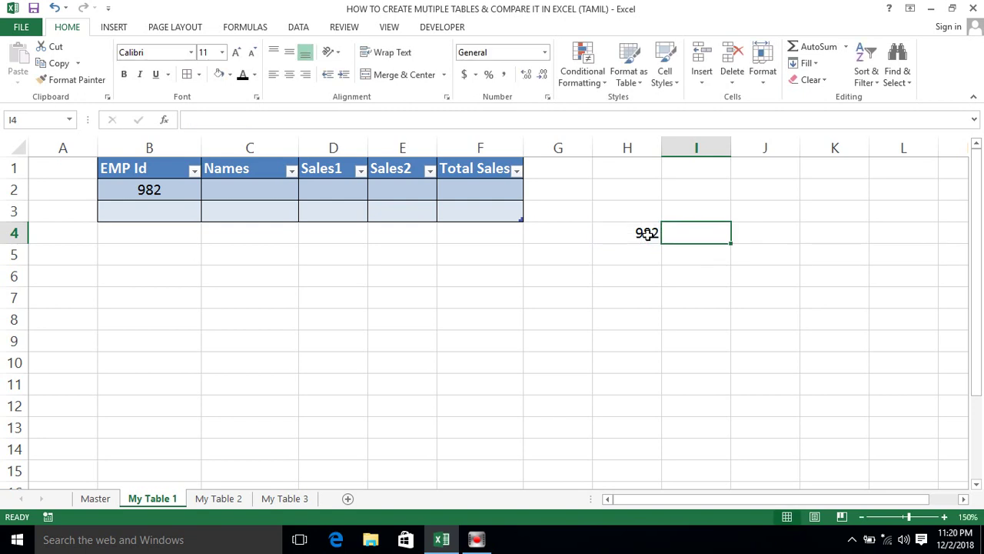
pyautogui.click(646, 233)
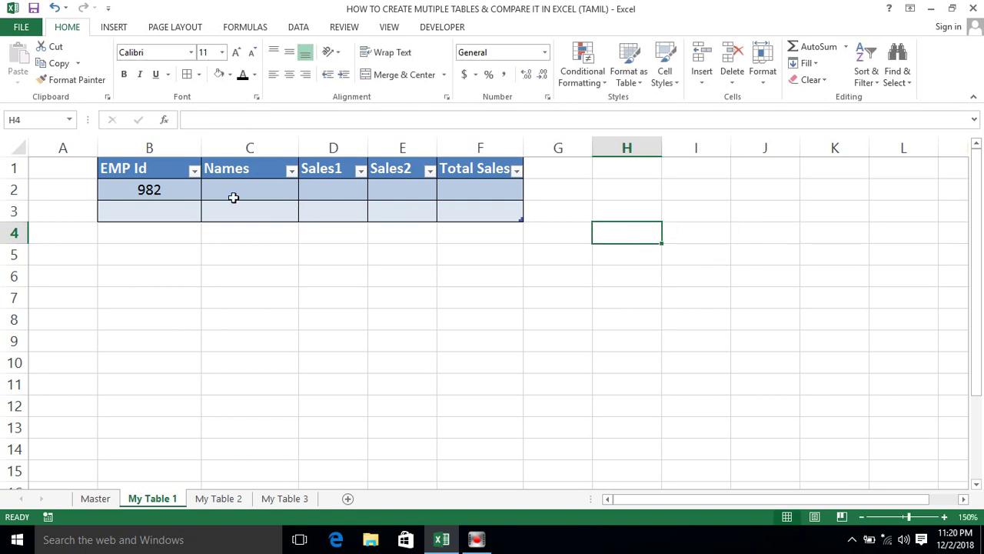
# Step: Enter a VLOOKUP in C2 on the EMP Id against Master A3:E16, column 2, exact match
pyautogui.click(269, 182)
pyautogui.write('=vl')
pyautogui.press('Tab')
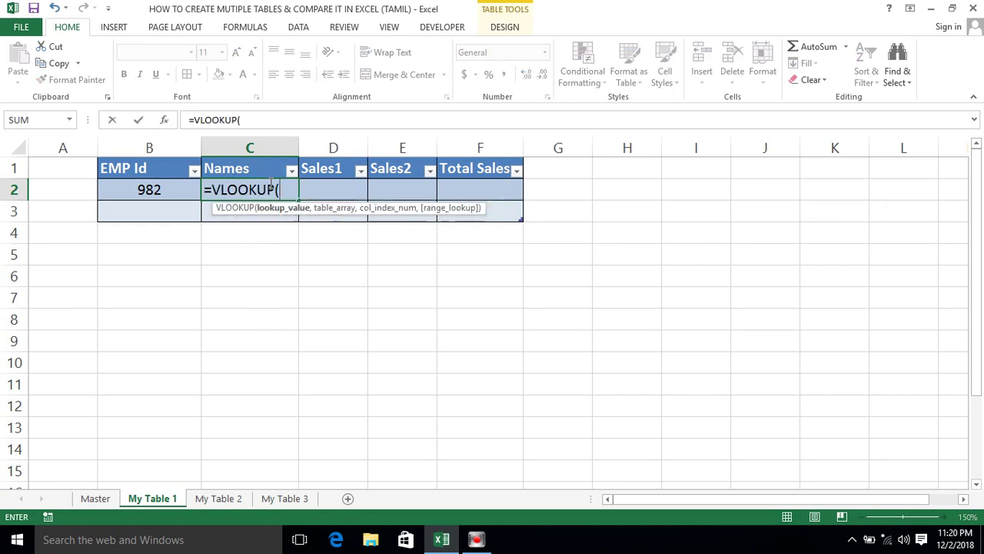
pyautogui.click(164, 193)
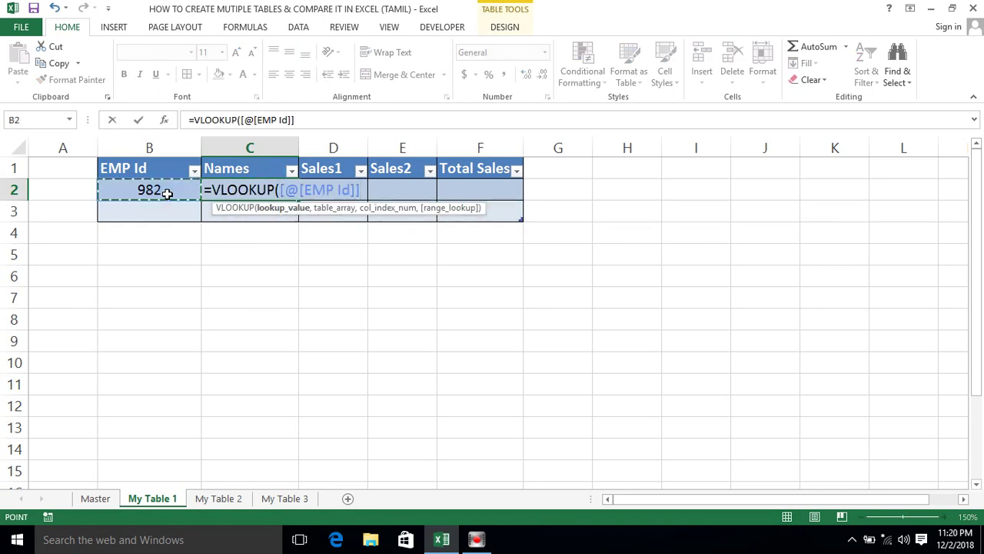
pyautogui.write(',')
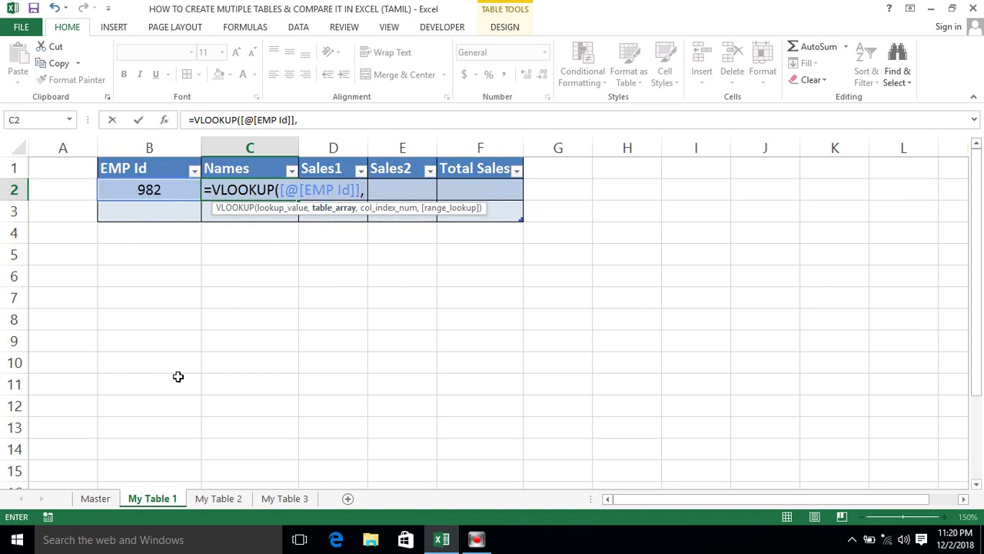
pyautogui.click(95, 498)
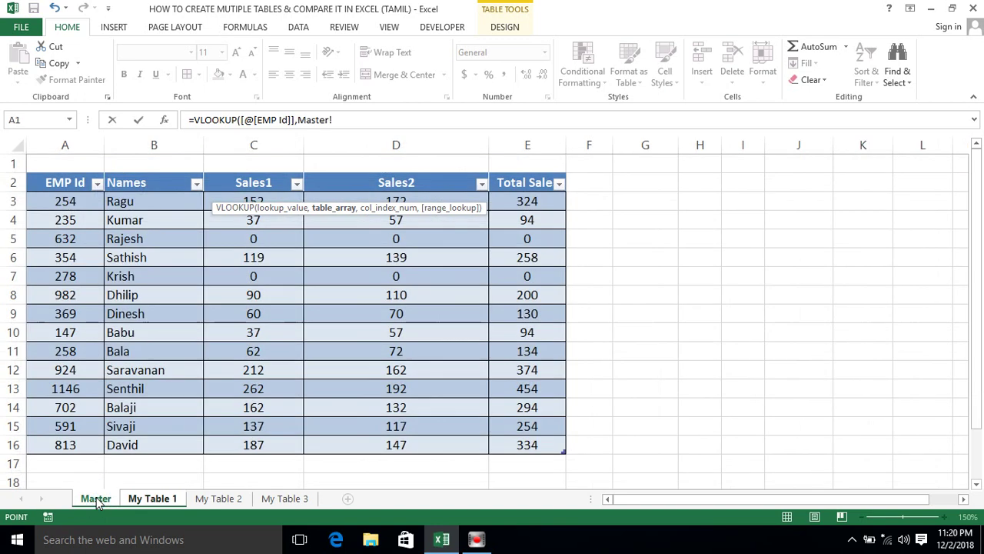
pyautogui.click(64, 199)
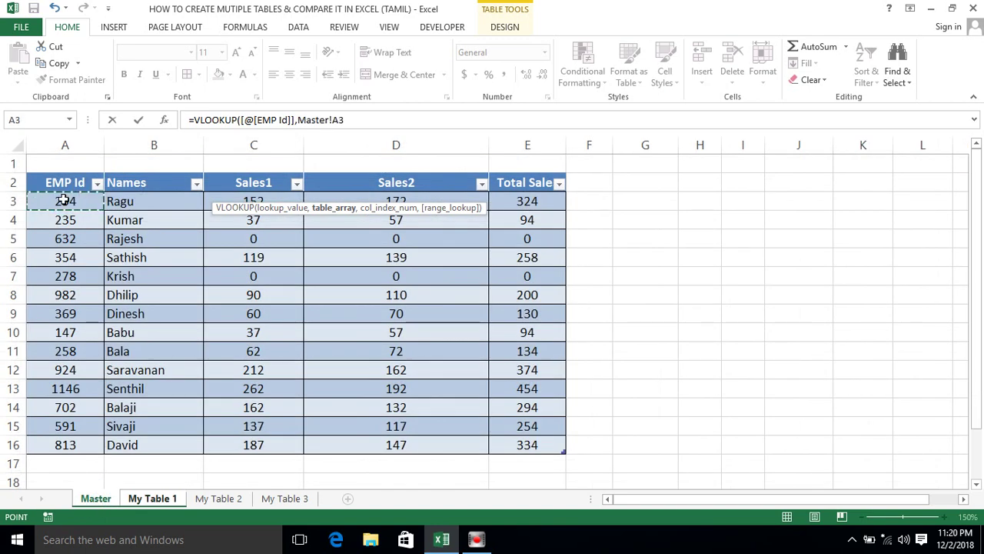
pyautogui.moveTo(63, 200); pyautogui.dragTo(64, 200)
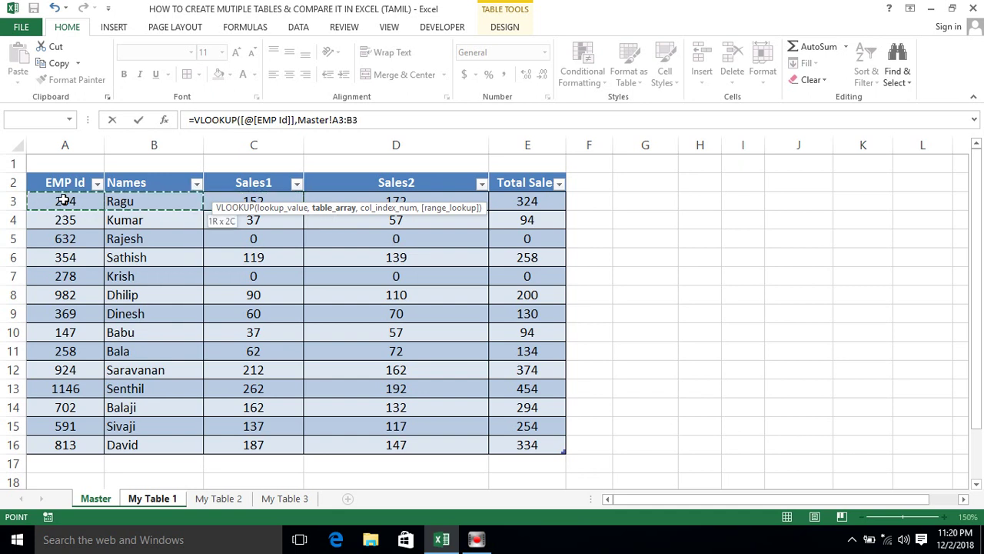
pyautogui.moveTo(64, 200); pyautogui.dragTo(63, 200)
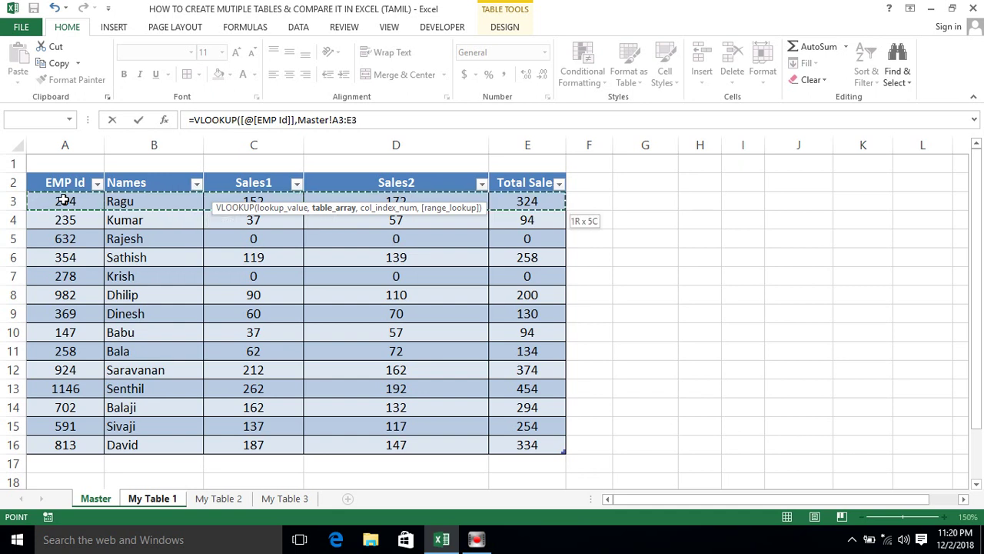
pyautogui.moveTo(301, 209); pyautogui.dragTo(565, 453)
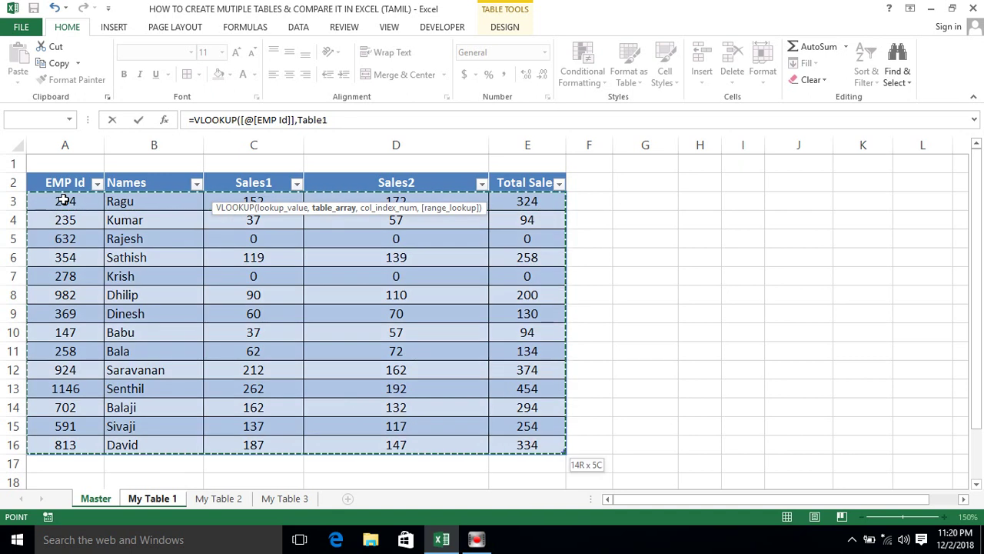
pyautogui.write(',')
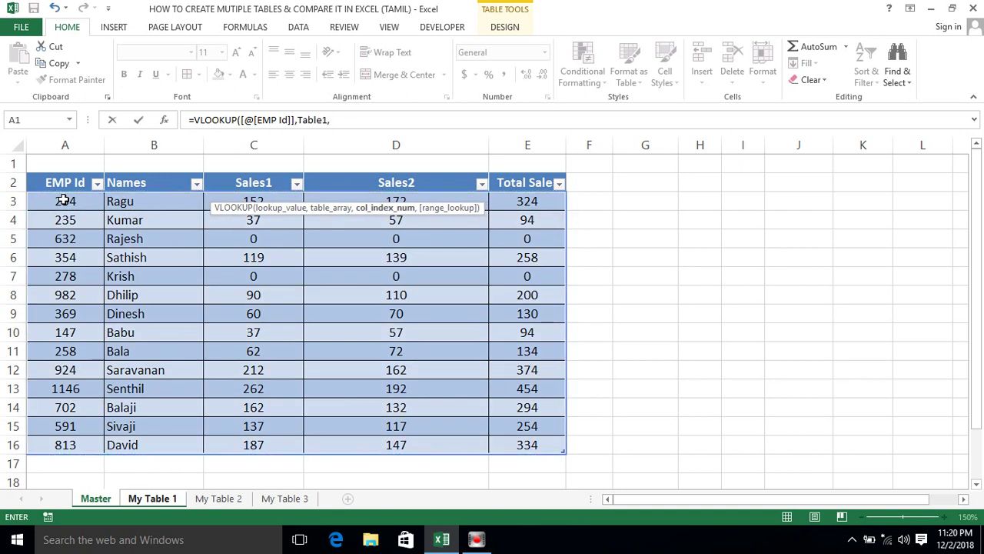
pyautogui.write('2,0')
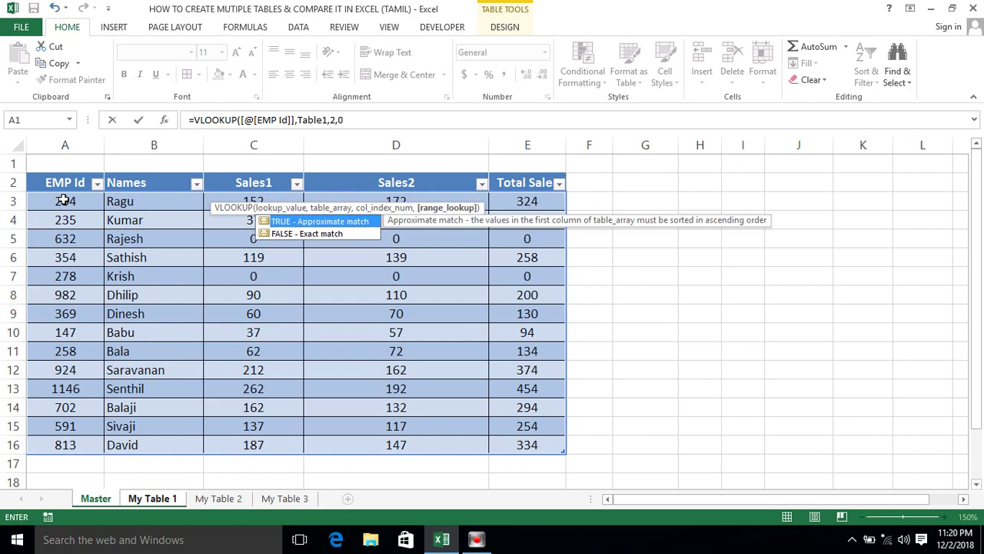
pyautogui.write(')')
pyautogui.press('Return')
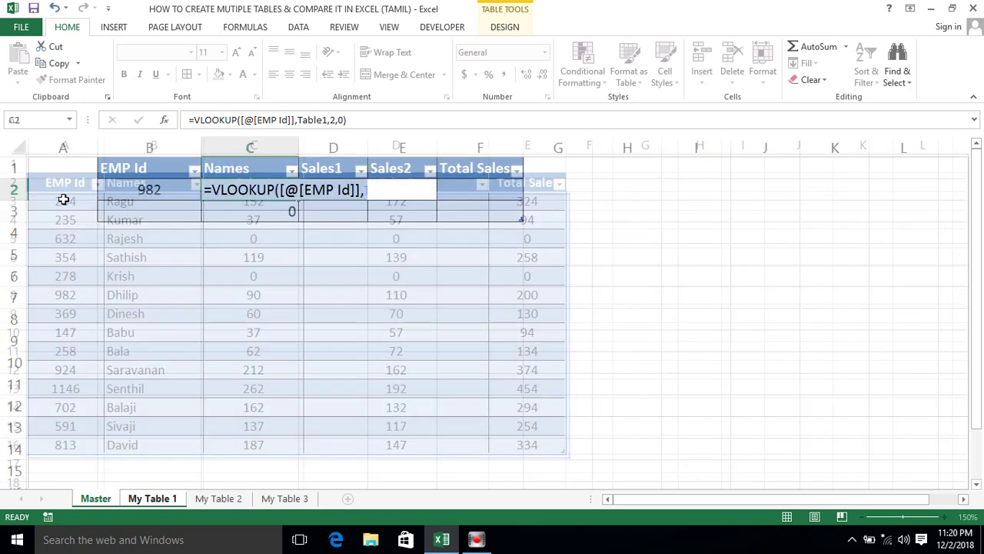
# Step: Check the results: Dhilip for 982 in C2 and #N/A in C3
pyautogui.click(234, 189)
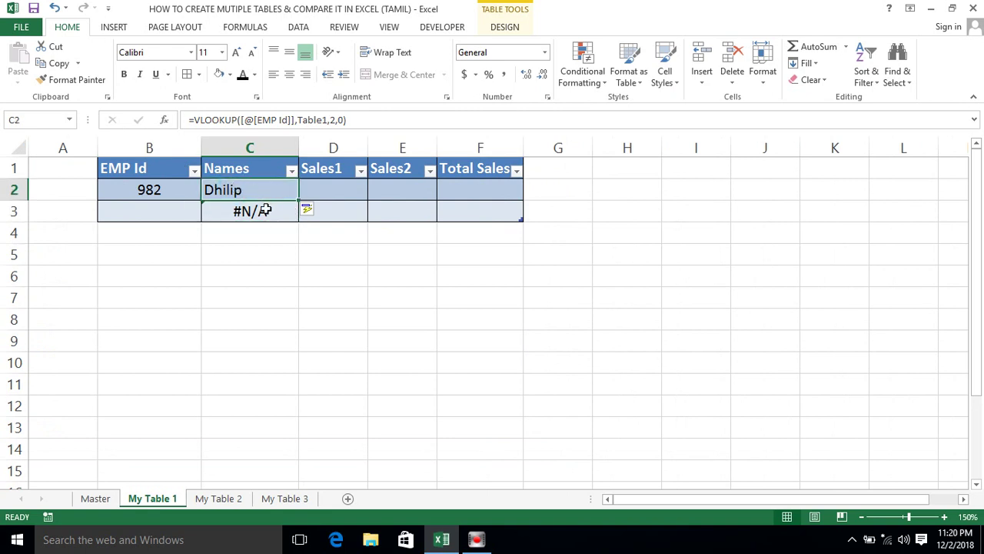
pyautogui.click(264, 210)
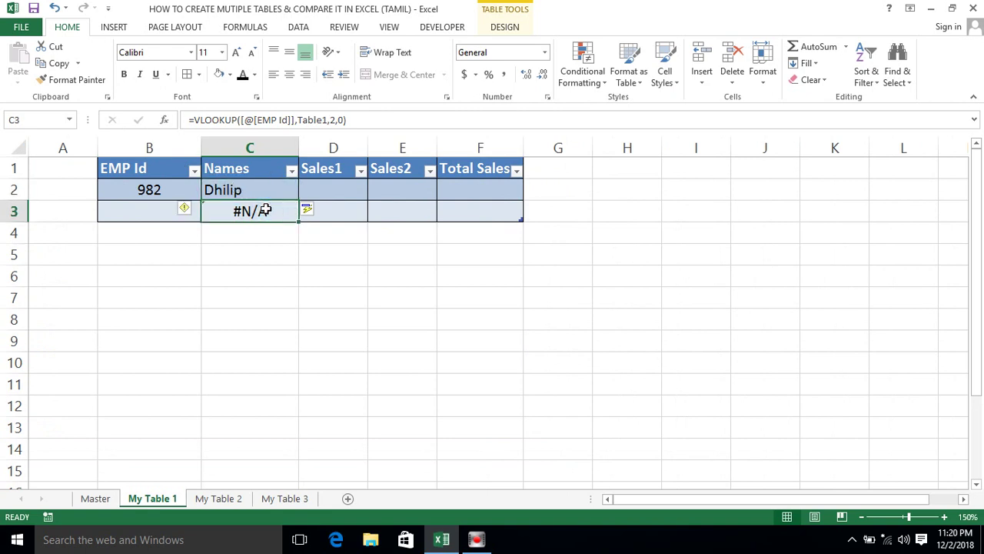
pyautogui.click(250, 191)
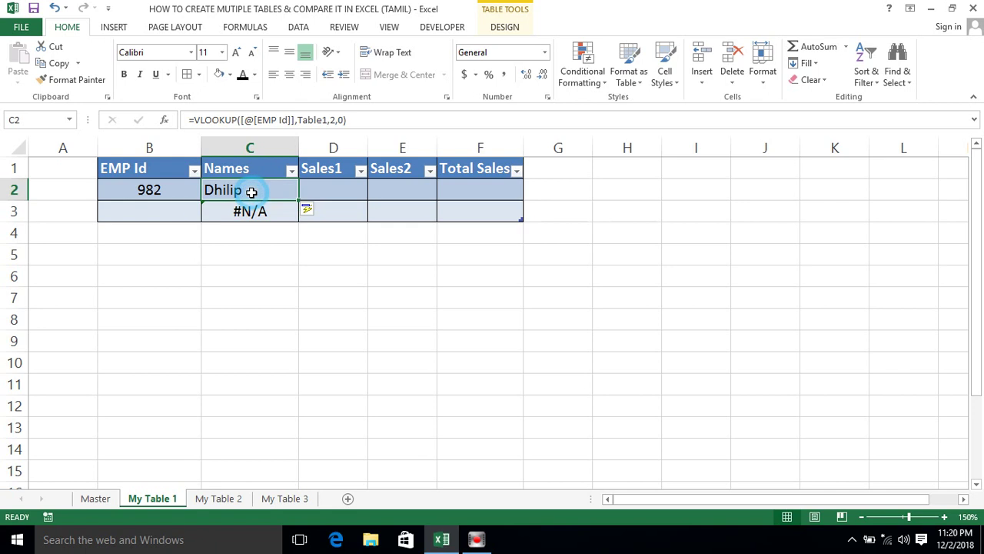
pyautogui.click(314, 190)
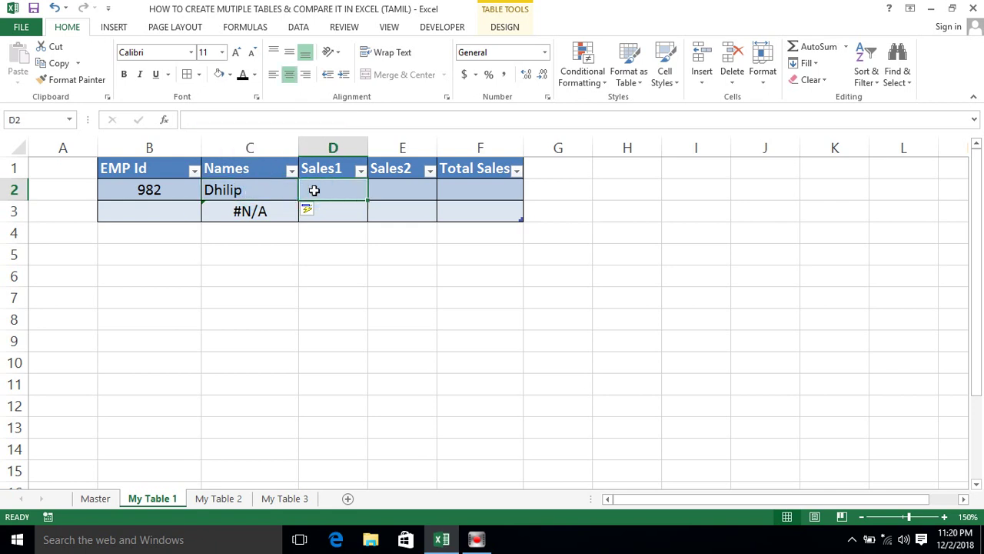
pyautogui.click(238, 192)
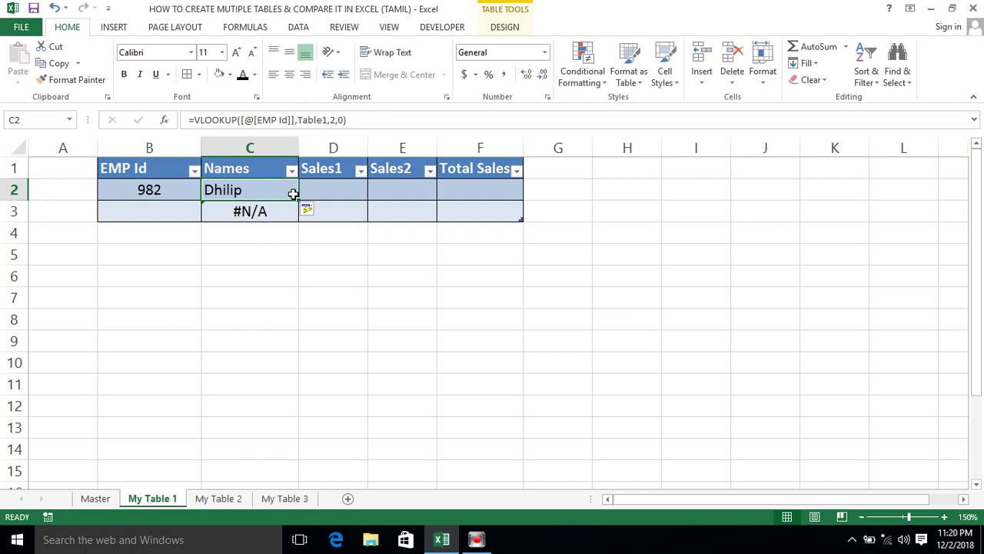
# Step: Enter =VLOOKUP([@[EMP Id]],Table1[#All],3,0) in D2 so Sales1 shows 90
pyautogui.click(331, 190)
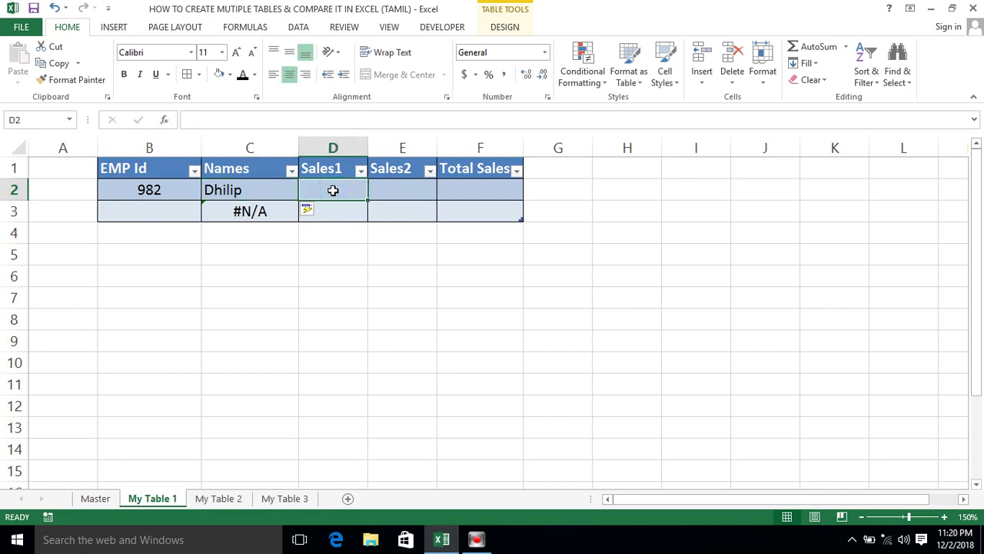
pyautogui.write('=vl')
pyautogui.press('Tab')
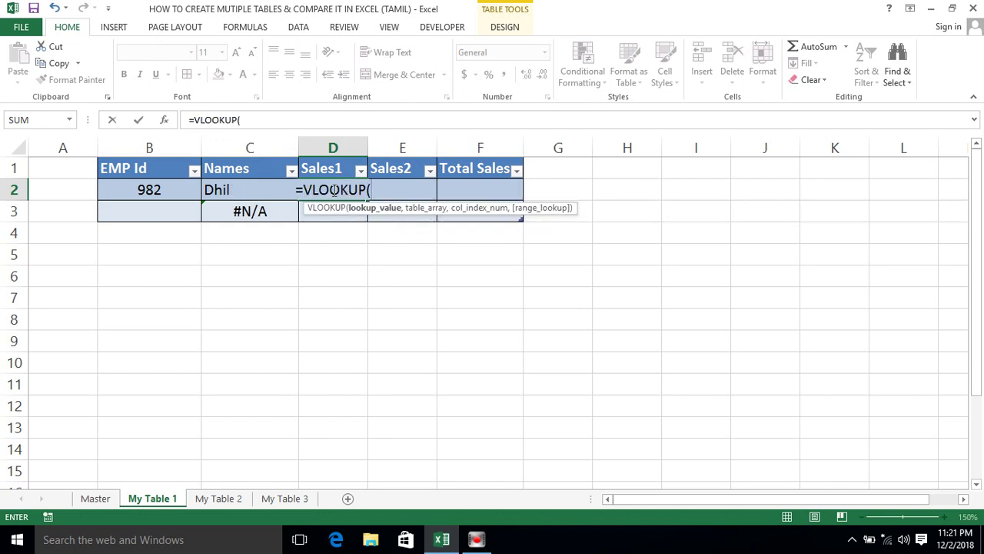
pyautogui.click(161, 192)
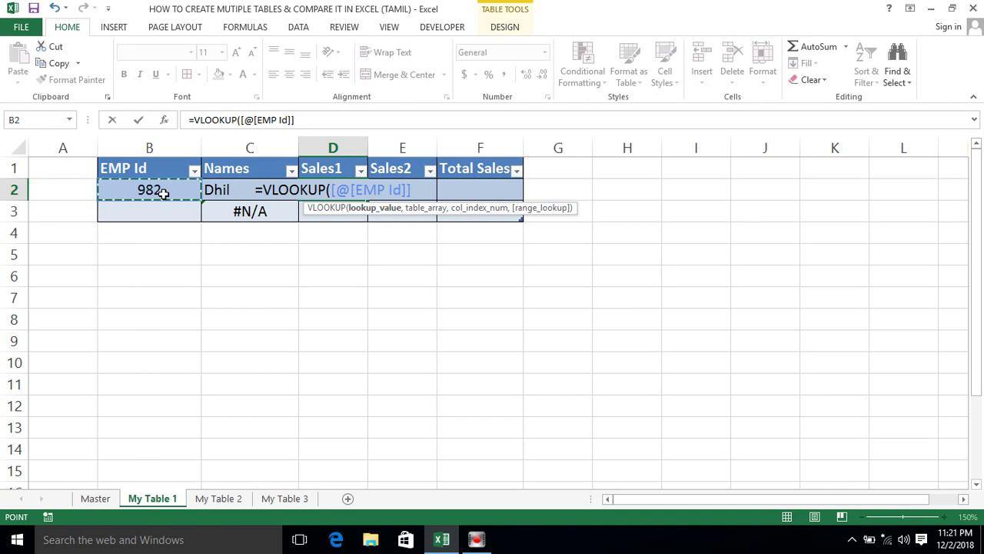
pyautogui.write(',')
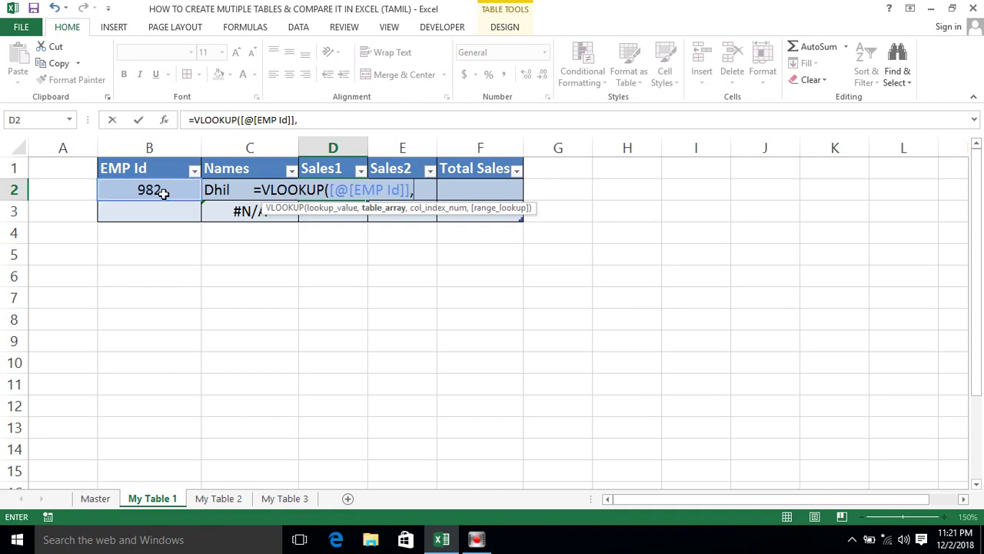
pyautogui.write('tab')
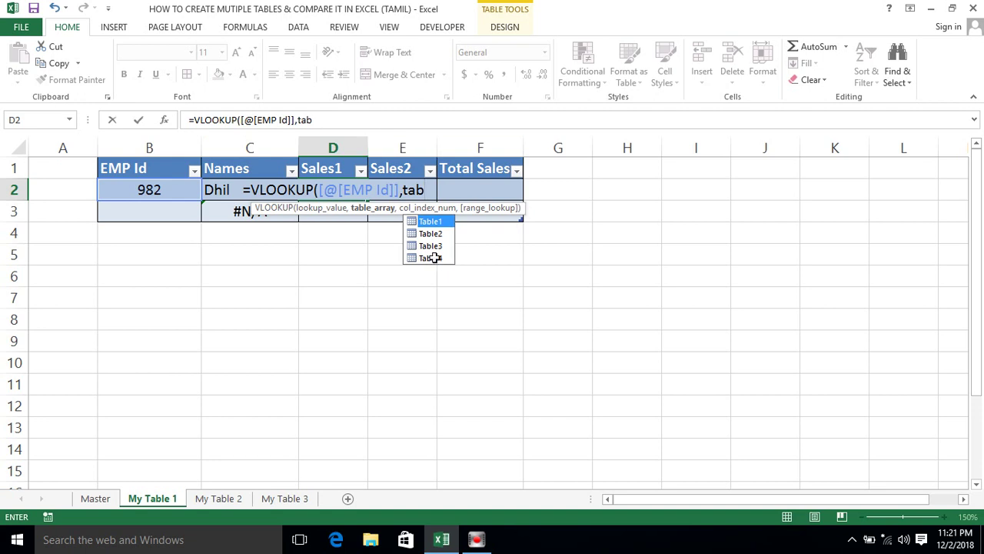
pyautogui.press('Tab')
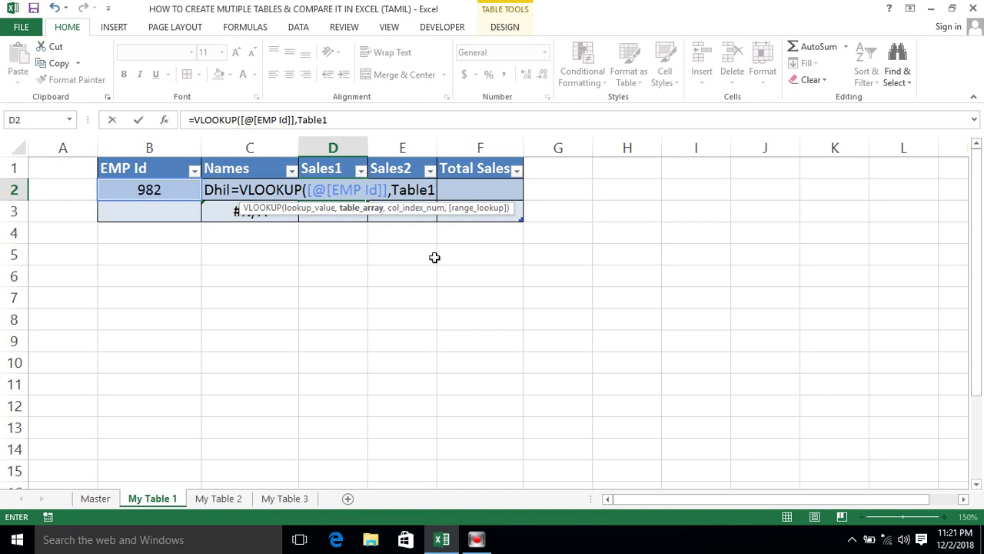
pyautogui.write('[')
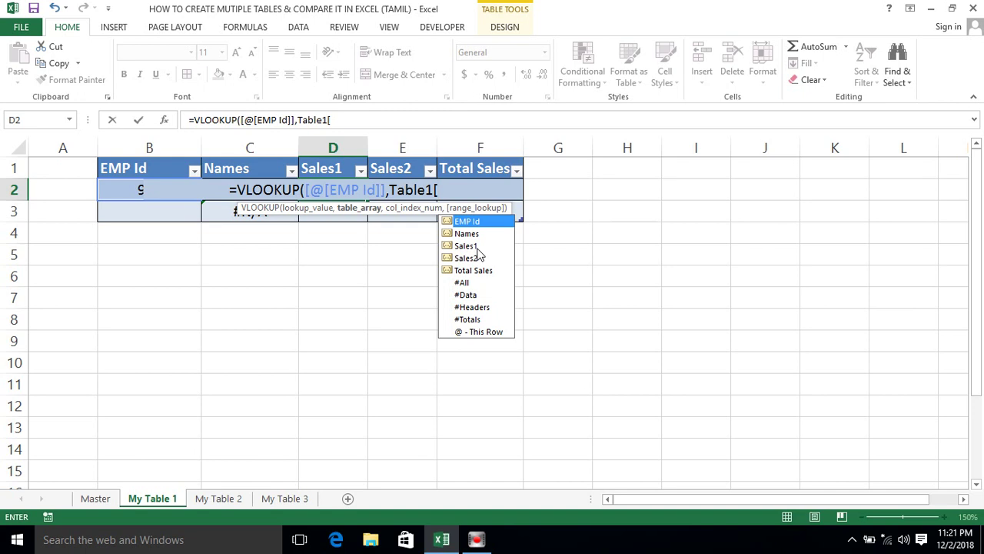
pyautogui.click(463, 284)
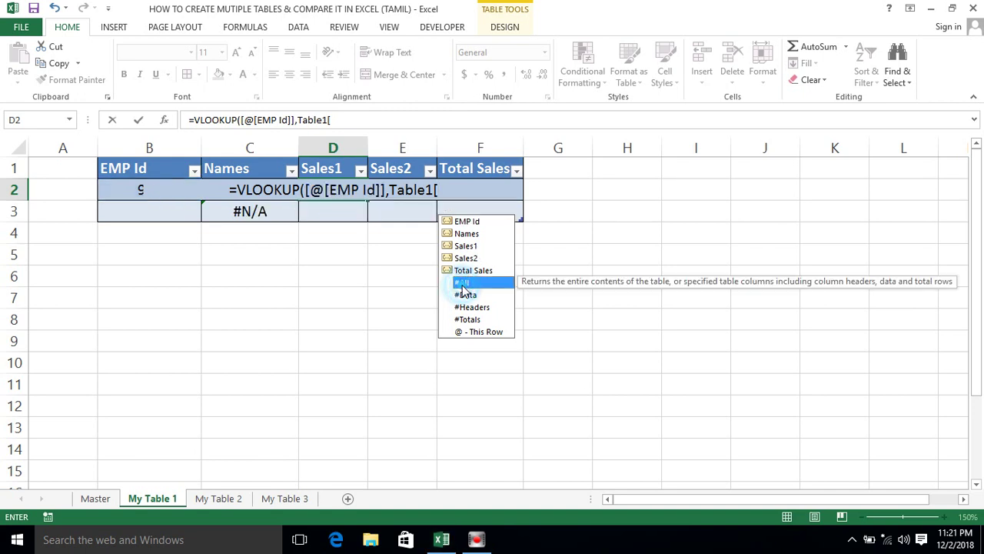
pyautogui.doubleClick(462, 284)
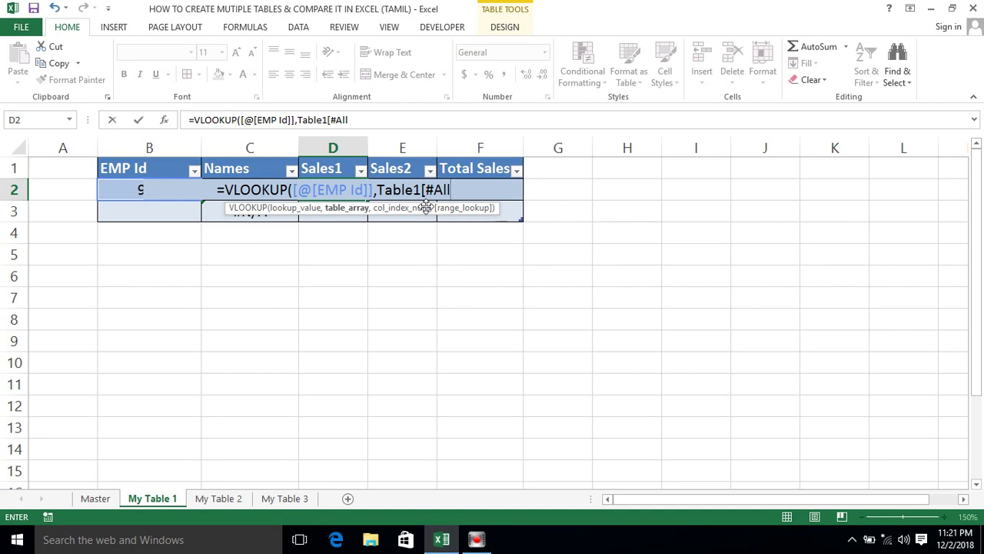
pyautogui.write(']')
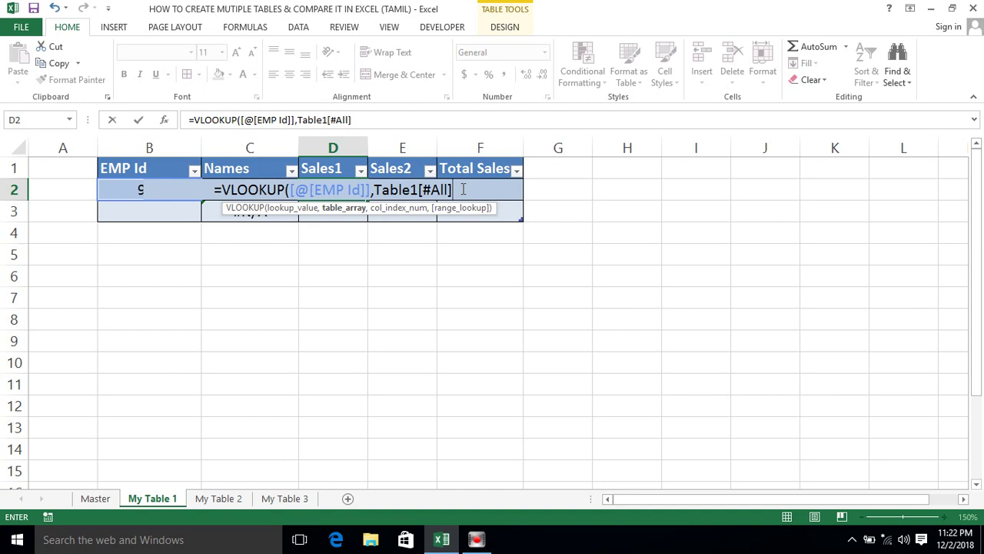
pyautogui.write(',')
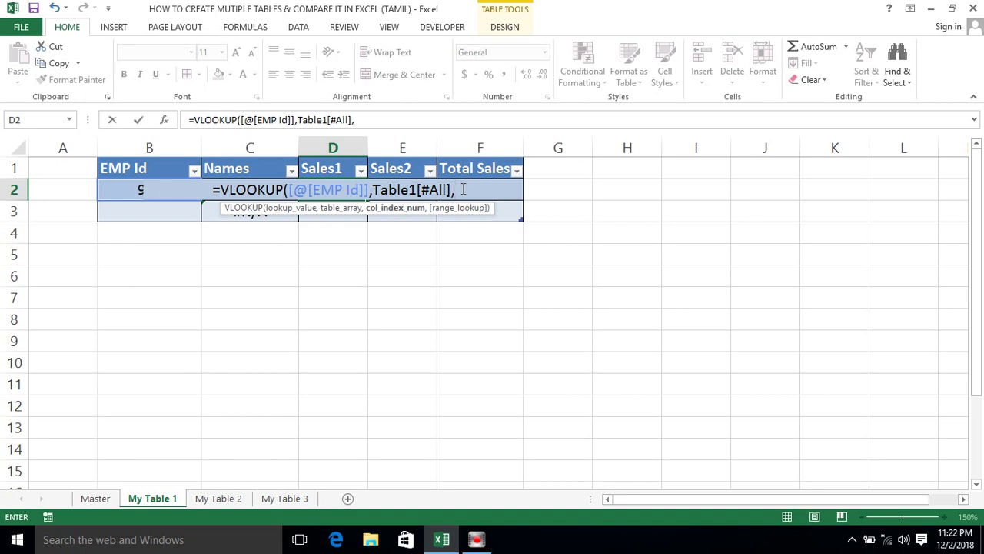
pyautogui.write('3')
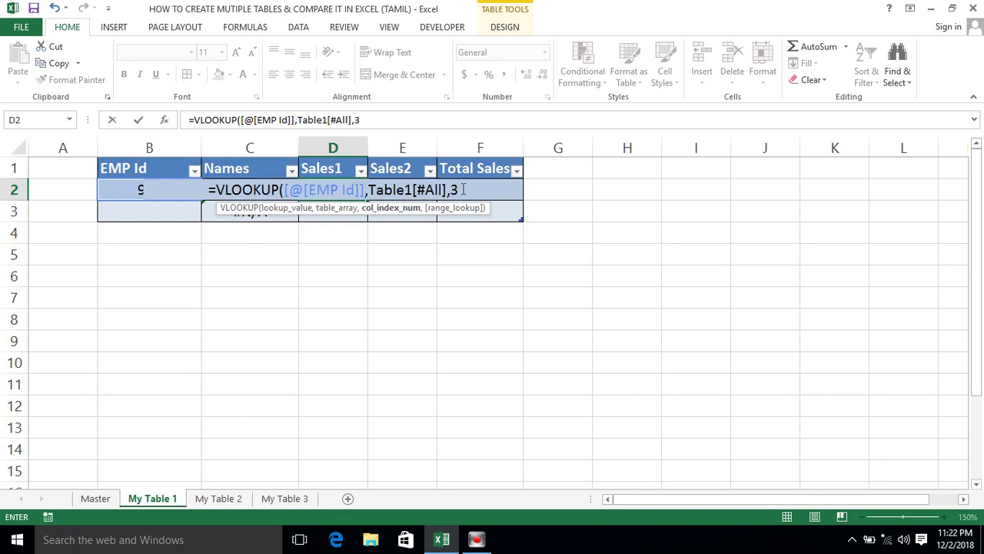
pyautogui.write(',0')
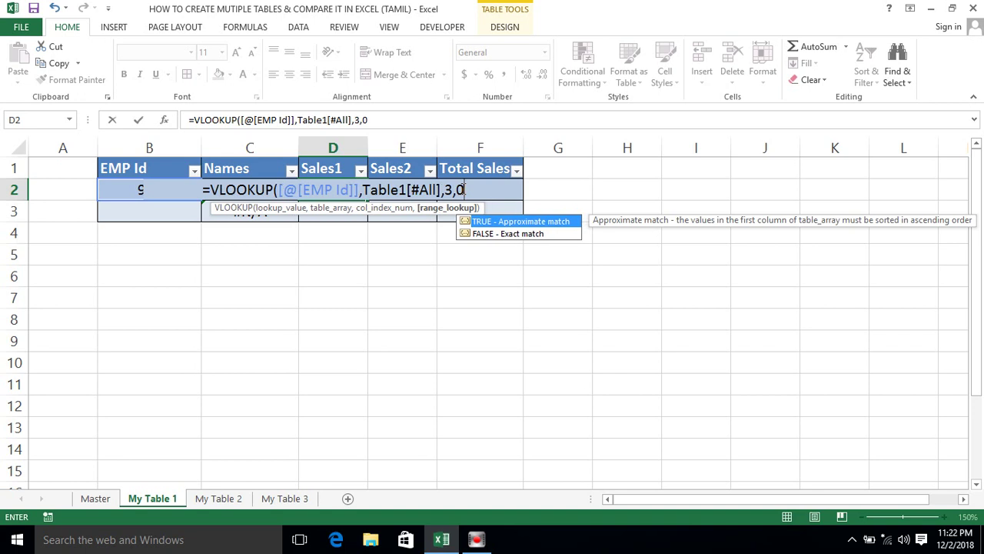
pyautogui.write(')')
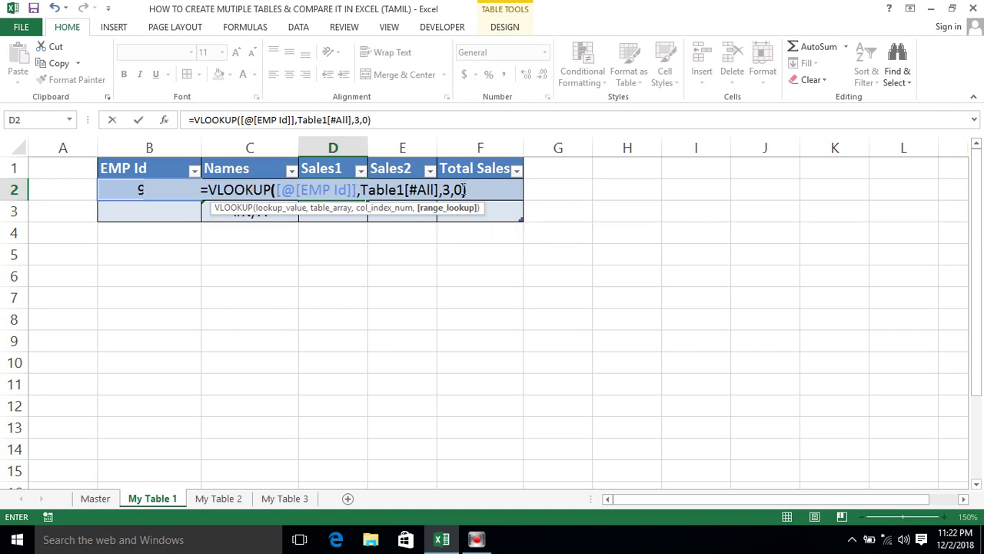
pyautogui.press('Return')
pyautogui.click(318, 188)
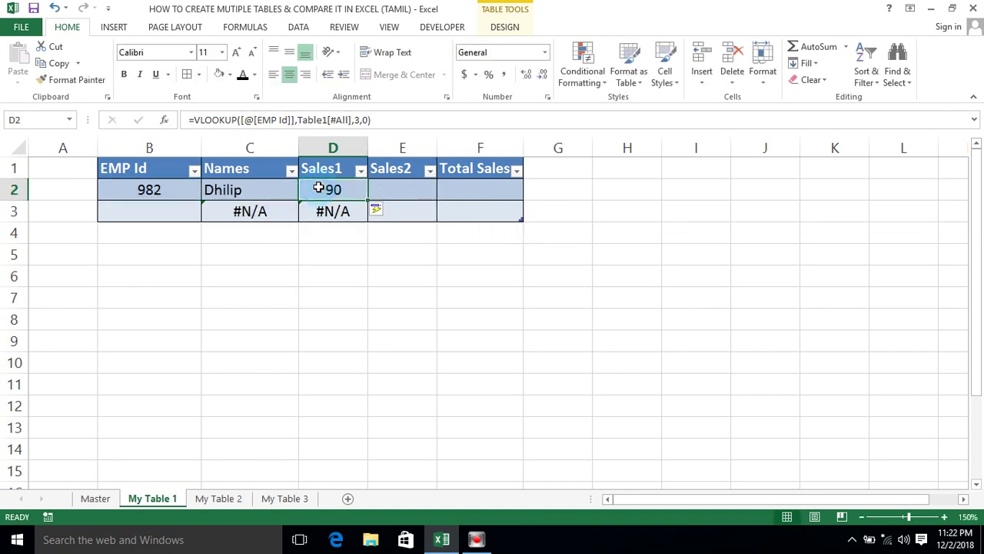
# Step: Copy the Sales1 lookup formula into E2 and change its column index from 3 to 4
pyautogui.click(393, 188)
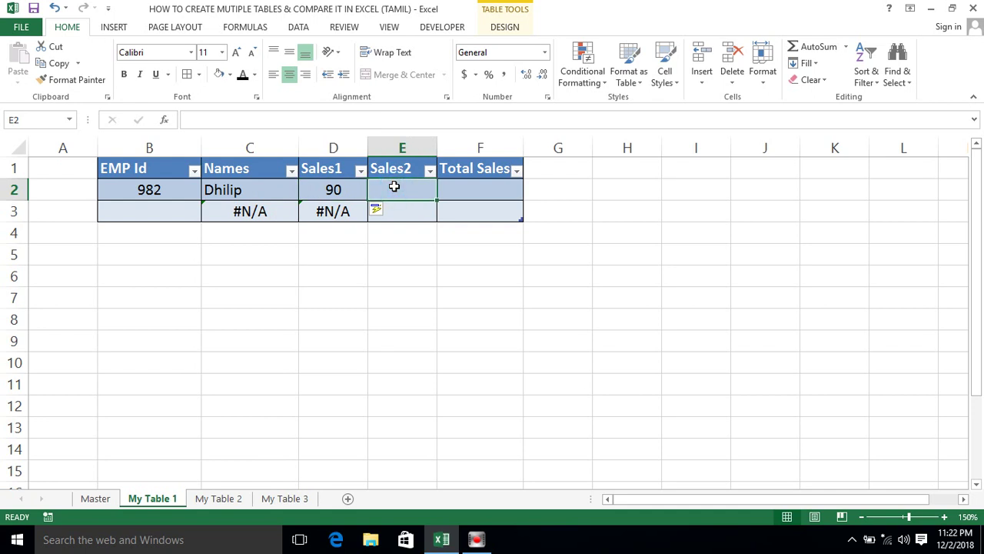
pyautogui.press('Left')
pyautogui.press('F2')
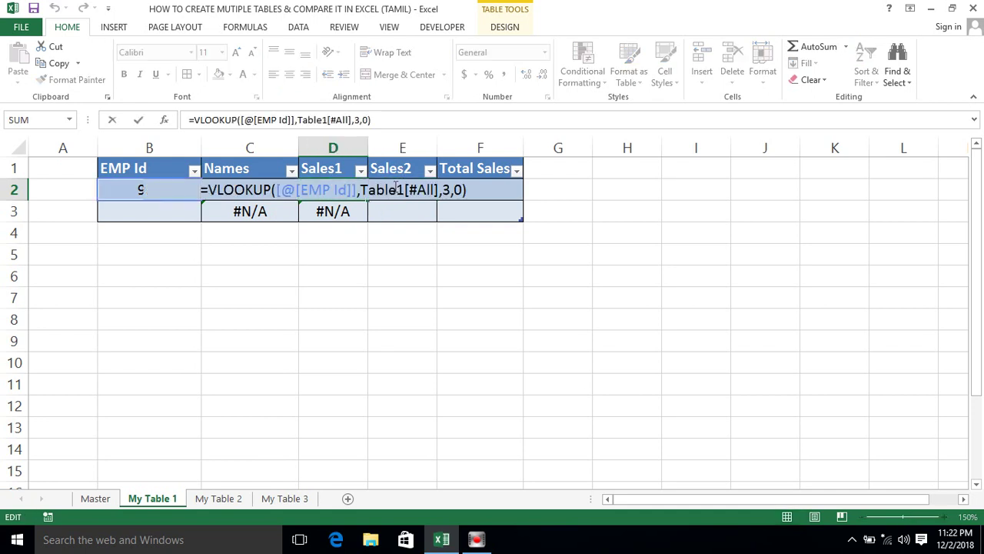
pyautogui.hotkey('shift', 'Home')
pyautogui.hotkey('ctrl', 'c')
pyautogui.click(394, 187)
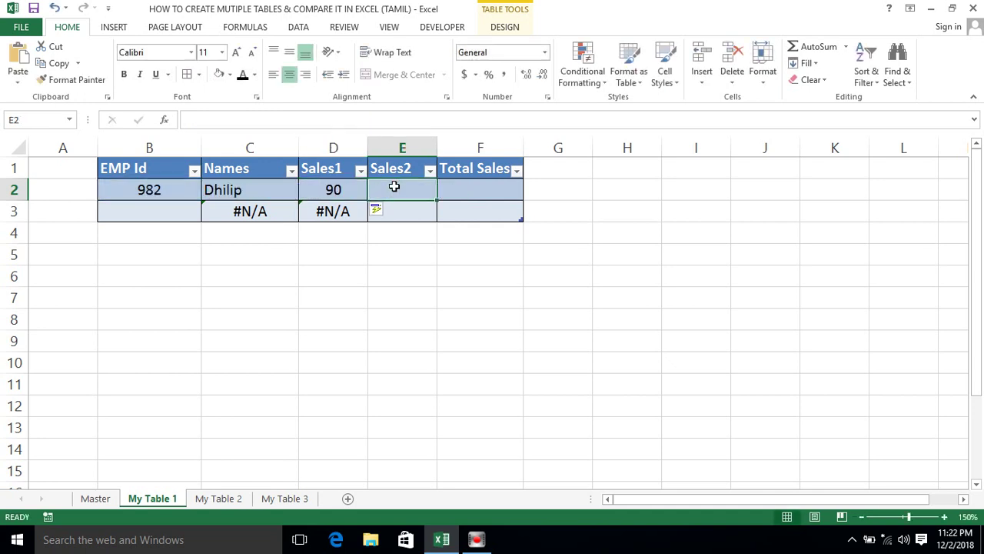
pyautogui.hotkey('ctrl', 'v')
pyautogui.press('F2')
pyautogui.press('Left')
pyautogui.press('Left')
pyautogui.press('Left')
pyautogui.press('BackSpace')
pyautogui.write('4')
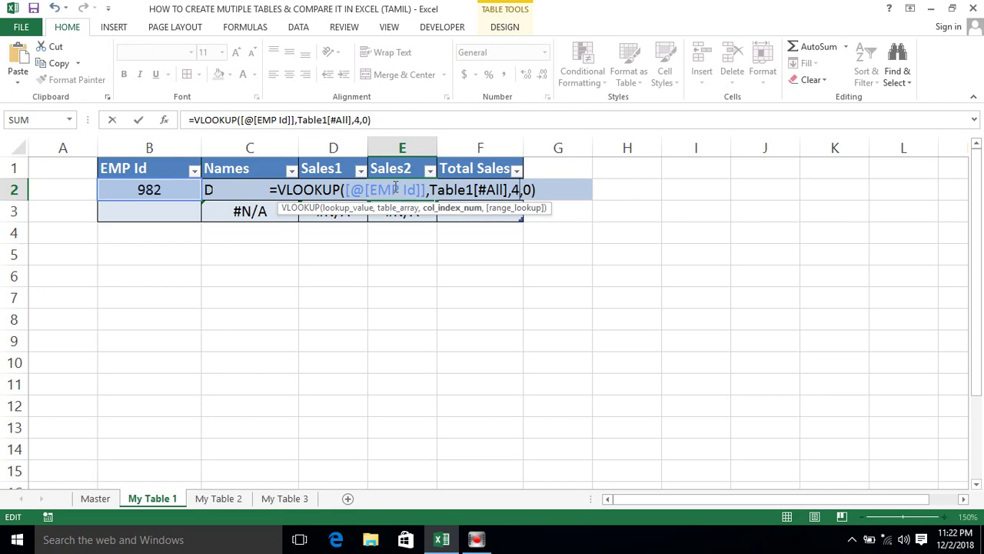
pyautogui.press('Return')
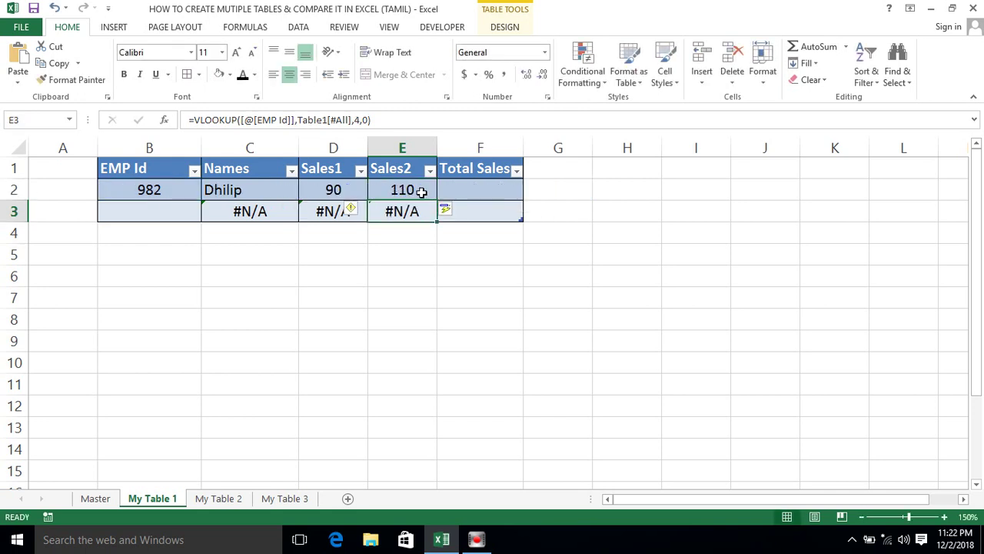
# Step: Inspect the Sales2 formula's Table1[#All] reference, showing 110, without changing it
pyautogui.click(420, 191)
pyautogui.press('F2')
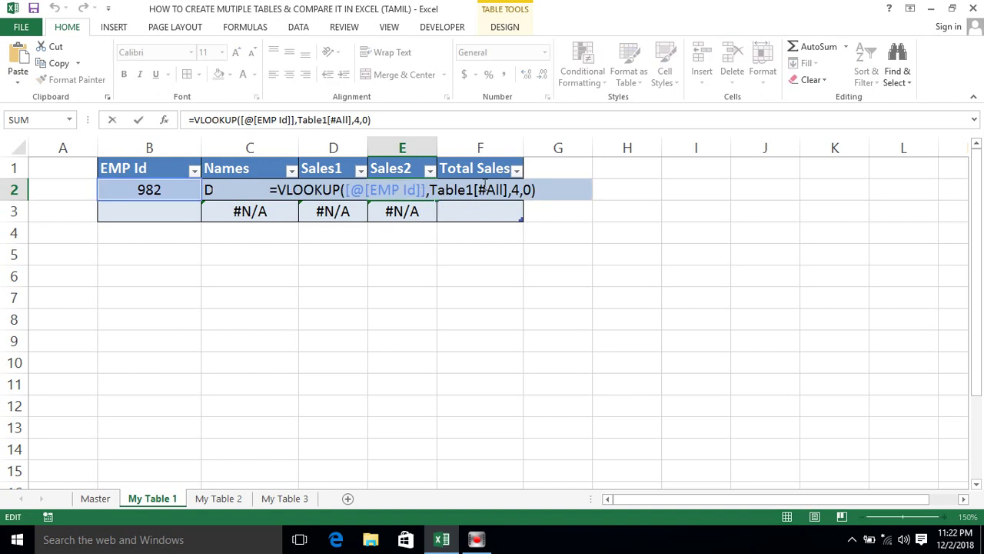
pyautogui.moveTo(505, 190); pyautogui.dragTo(479, 189)
pyautogui.press('Escape')
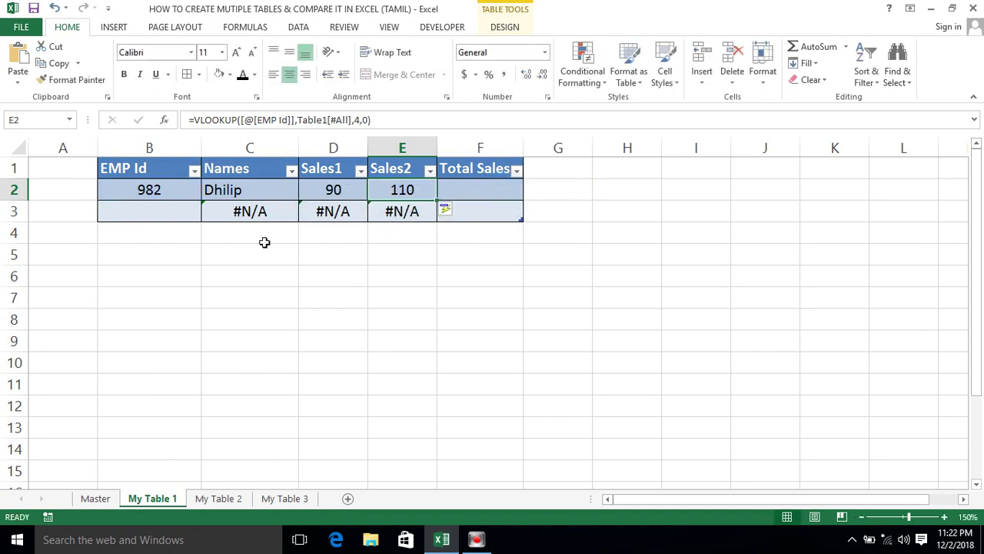
# Step: Select the whole employee table on the Master sheet
pyautogui.click(89, 498)
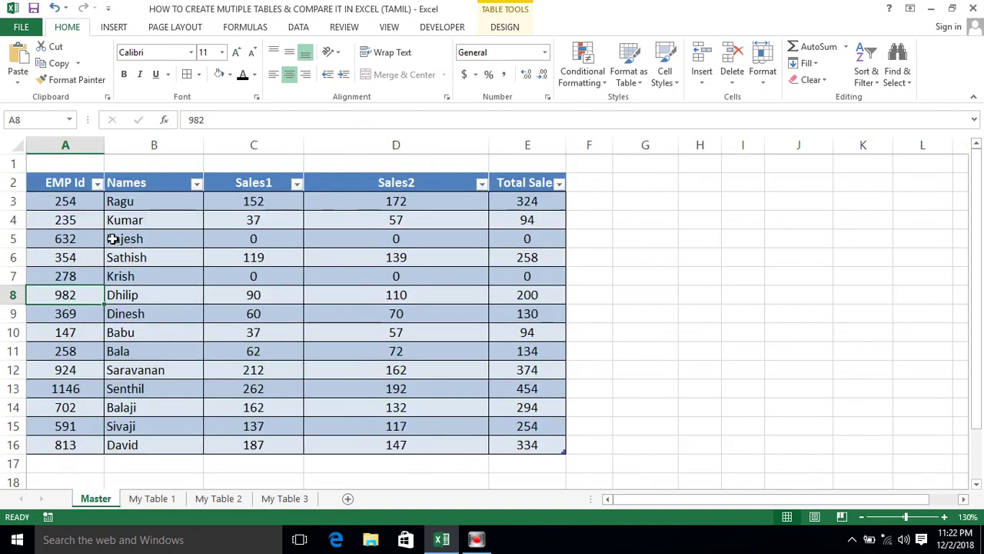
pyautogui.click(74, 184)
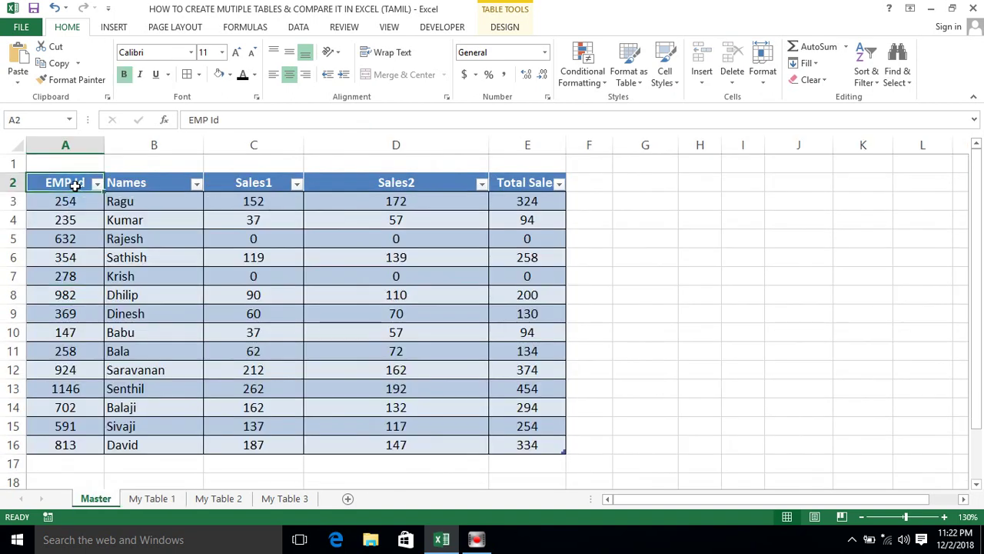
pyautogui.hotkey('shift', 'Right')
pyautogui.hotkey('shift', 'Right')
pyautogui.hotkey('shift', 'Right')
pyautogui.hotkey('shift', 'Right')
pyautogui.hotkey('ctrl', 'shift', 'Down')
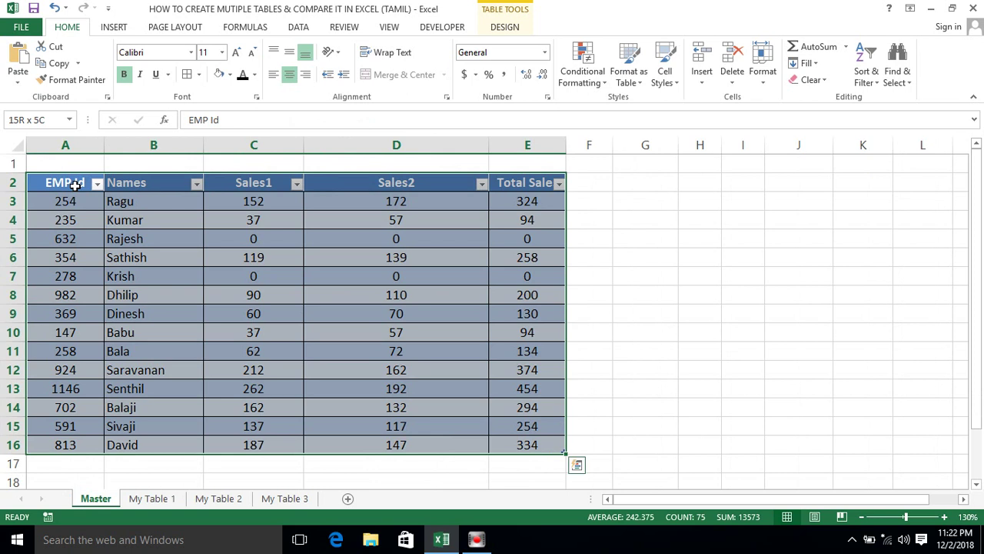
# Step: Enter a formula in F2 adding Sales1 and Sales2, giving 200, then review it unchanged
pyautogui.click(171, 501)
pyautogui.click(465, 193)
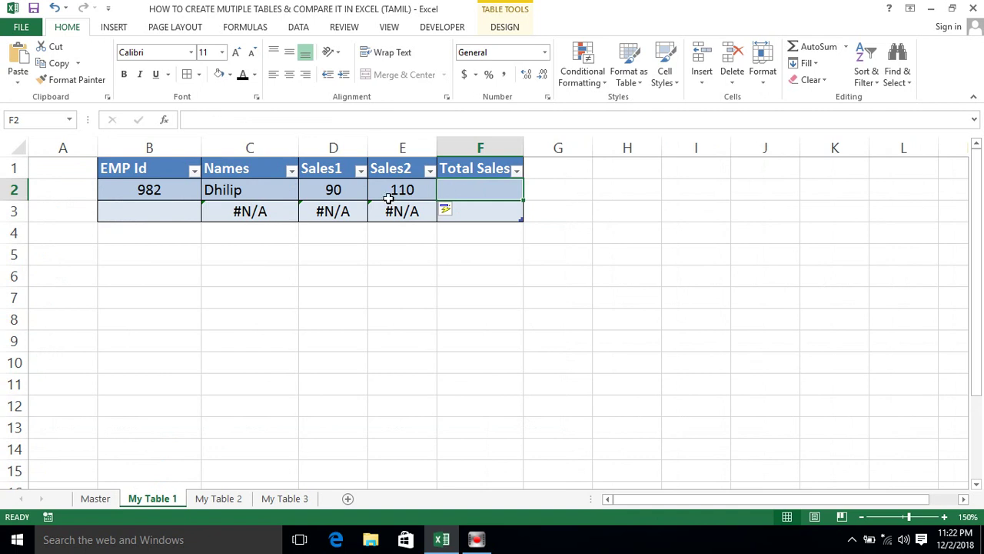
pyautogui.click(449, 189)
pyautogui.write('=')
pyautogui.press('Left')
pyautogui.press('Left')
pyautogui.write('+')
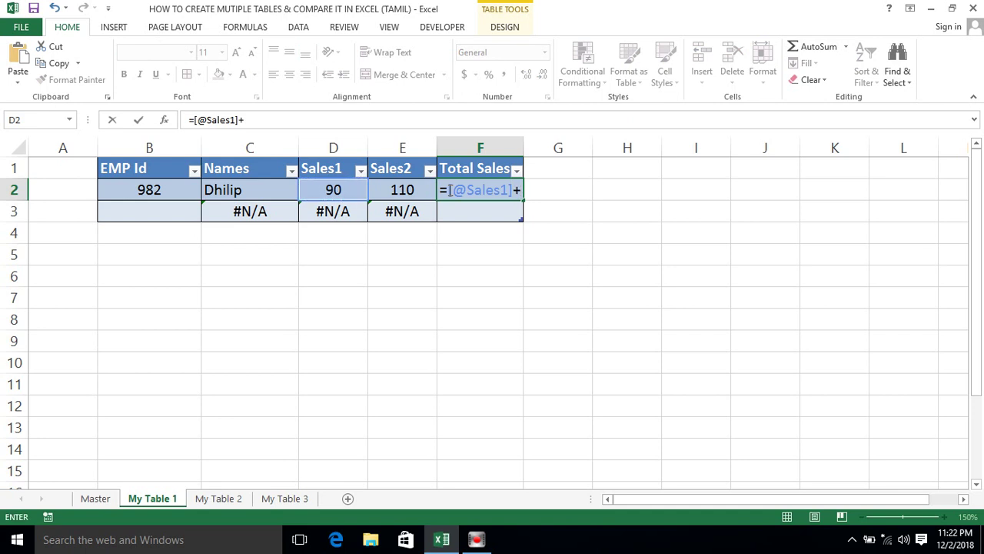
pyautogui.click(405, 189)
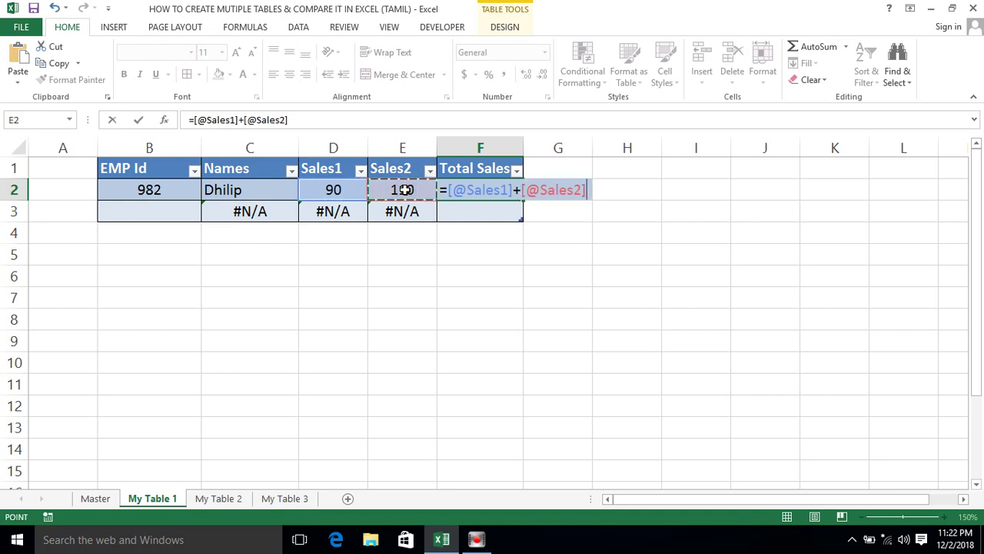
pyautogui.press('Return')
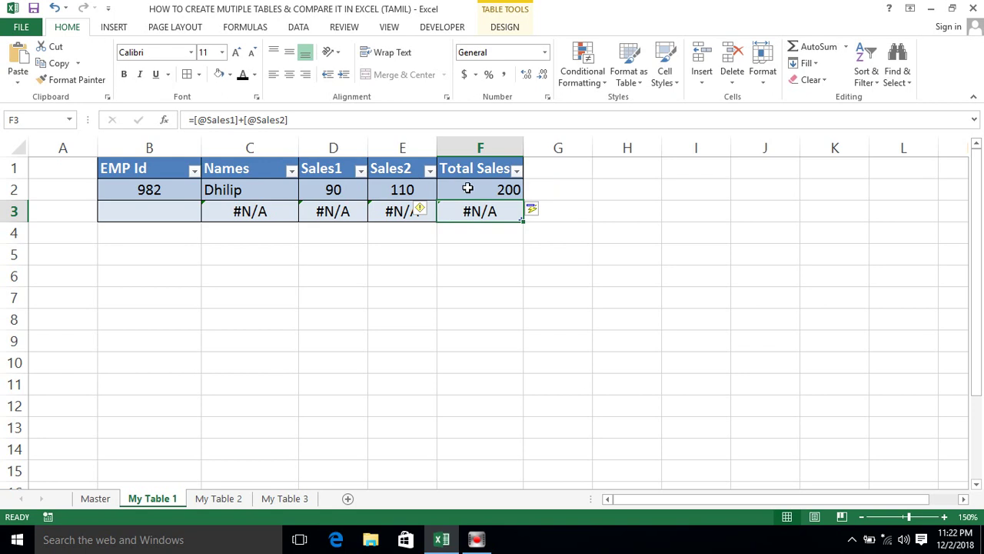
pyautogui.click(468, 188)
pyautogui.doubleClick(467, 189)
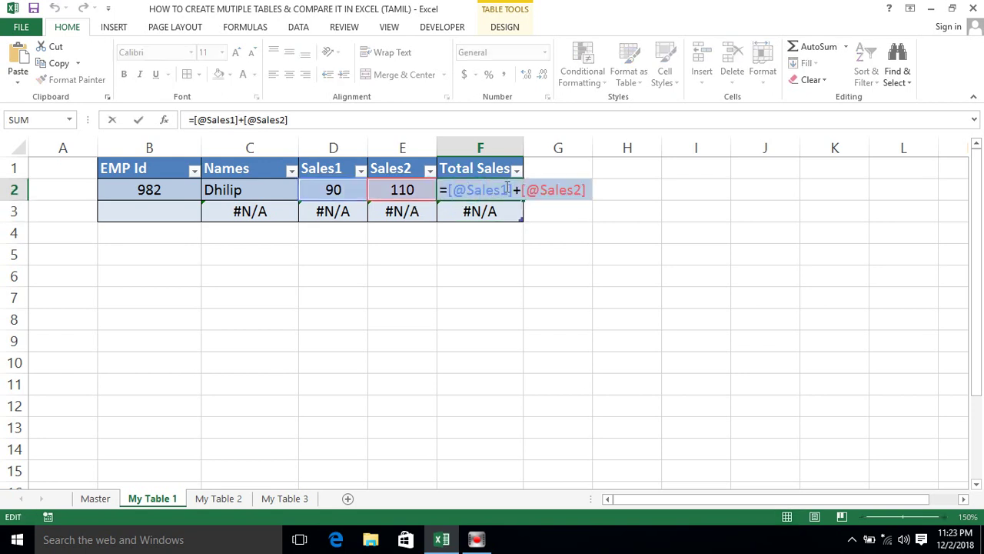
pyautogui.moveTo(513, 190); pyautogui.dragTo(448, 190)
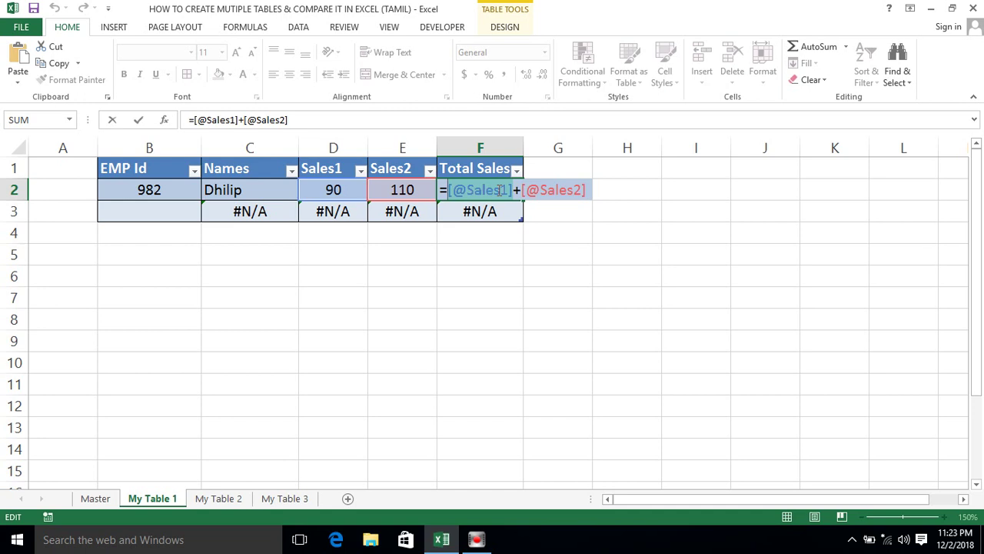
pyautogui.hotkey('ctrl', 'Return')
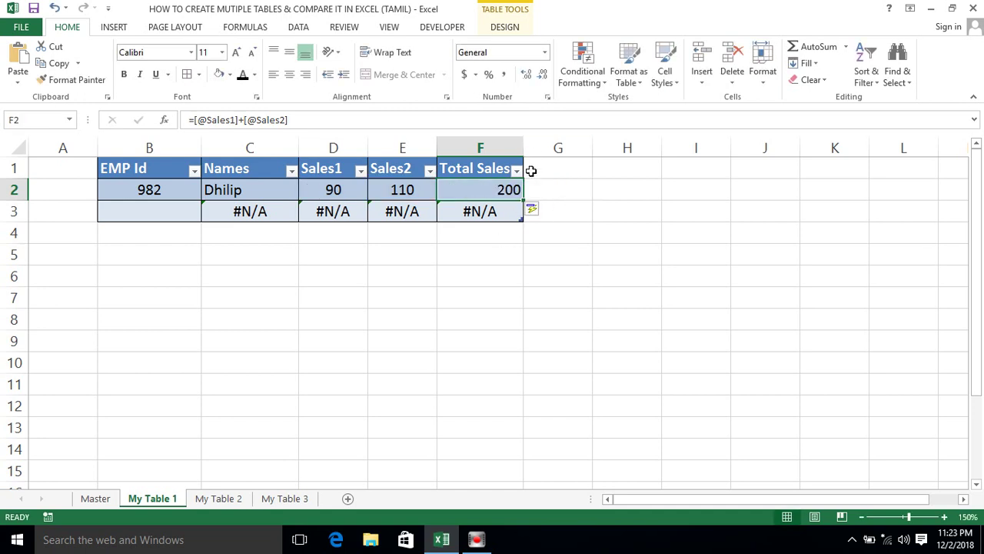
# Step: Add EMP Id 813 in row 3 of My Table 1 after checking the Master sheet
pyautogui.click(450, 209)
pyautogui.click(239, 212)
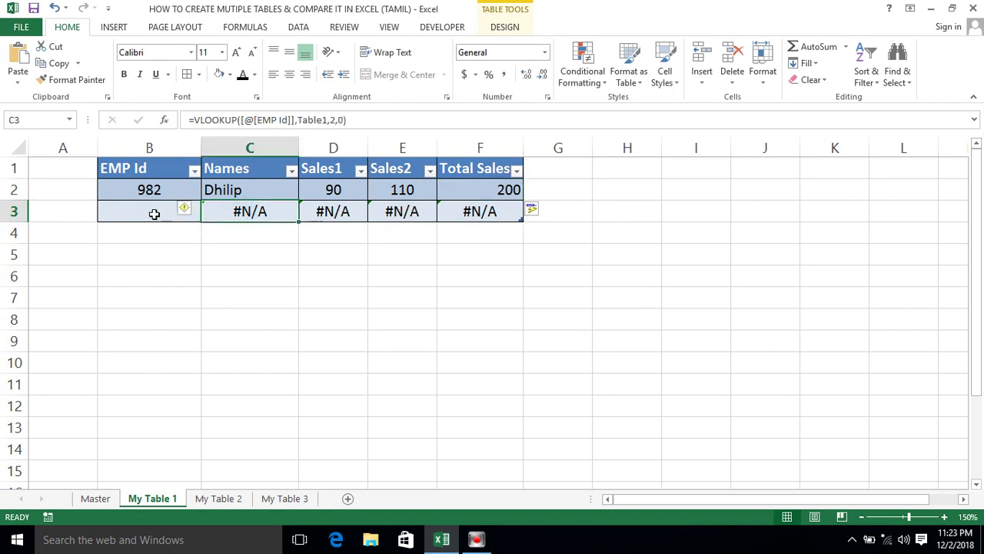
pyautogui.click(156, 213)
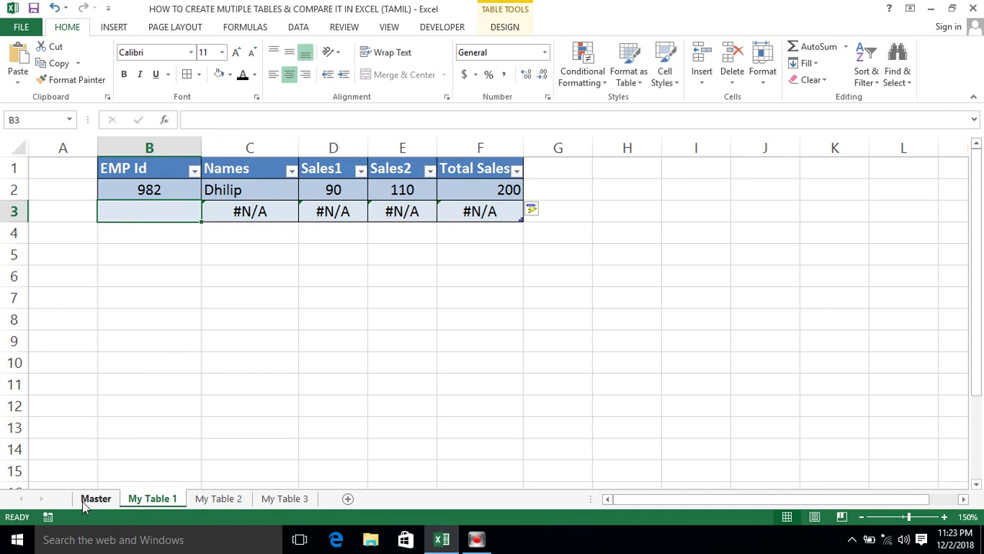
pyautogui.click(86, 503)
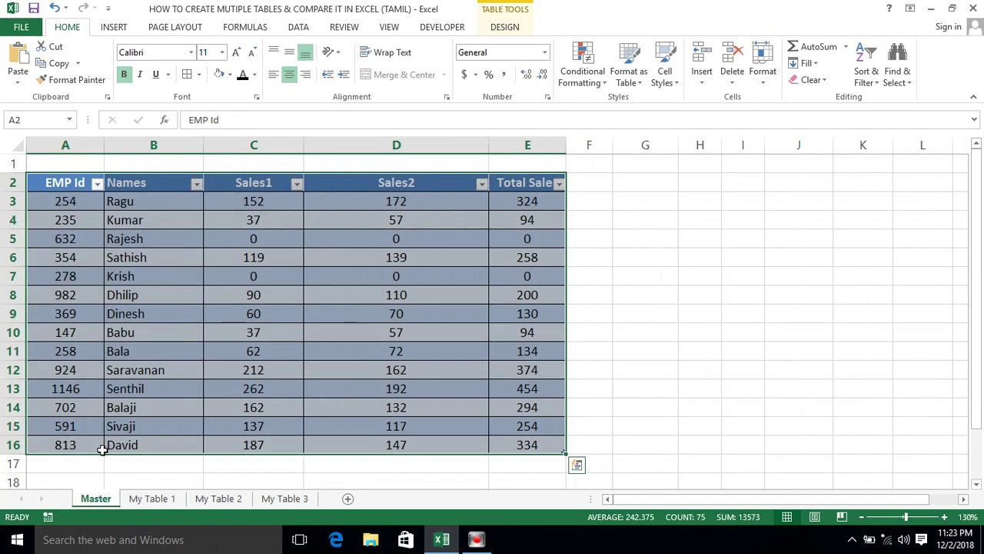
pyautogui.click(150, 500)
pyautogui.click(153, 212)
pyautogui.write('813')
pyautogui.press('Return')
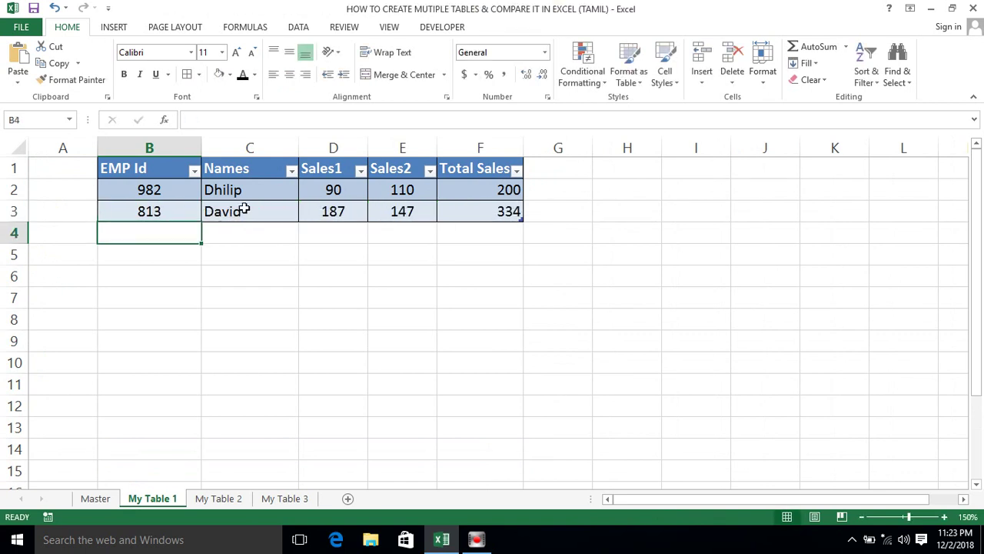
# Step: Add EMP Id 354 in row 4, so the lookups fill totals of 334 and 258
pyautogui.click(254, 213)
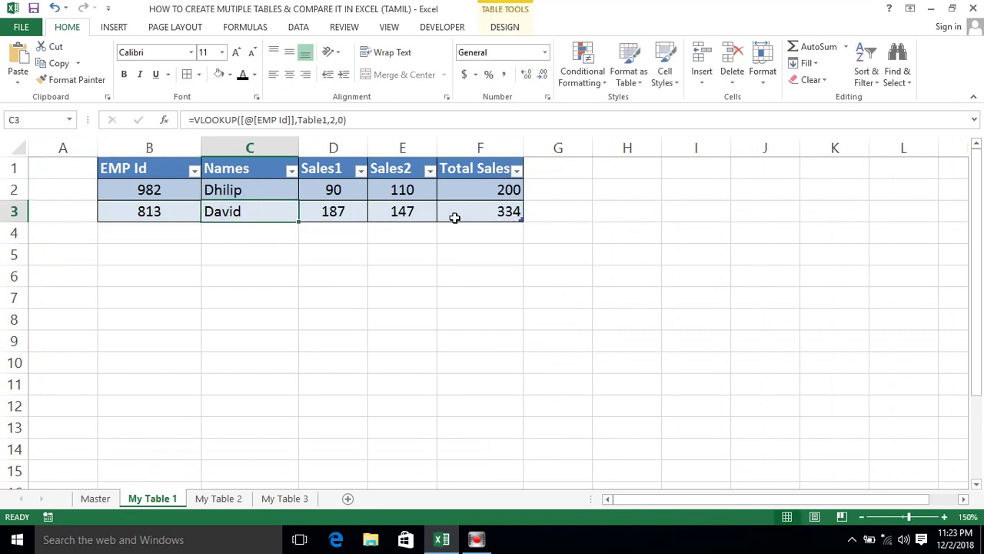
pyautogui.click(169, 229)
pyautogui.click(92, 499)
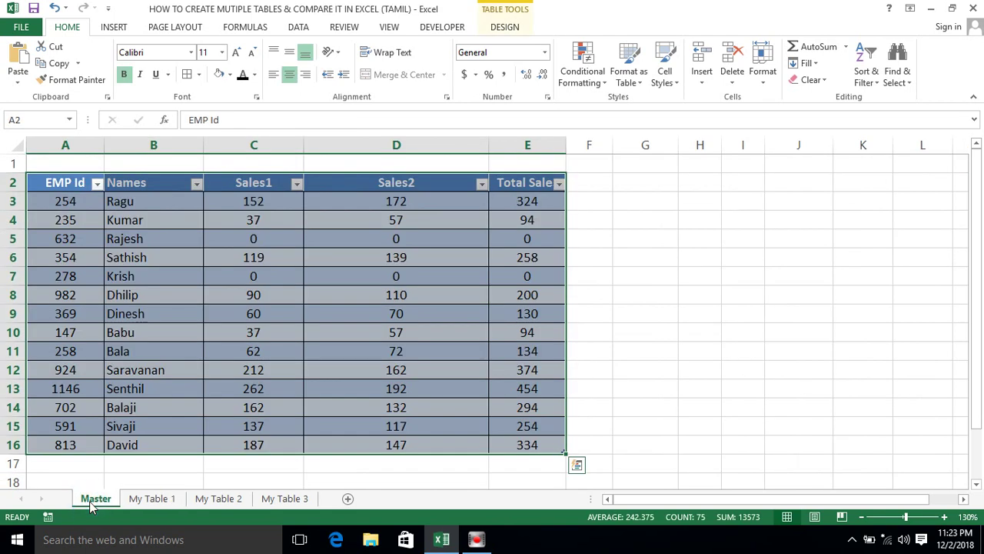
pyautogui.click(144, 499)
pyautogui.write('354')
pyautogui.press('Return')
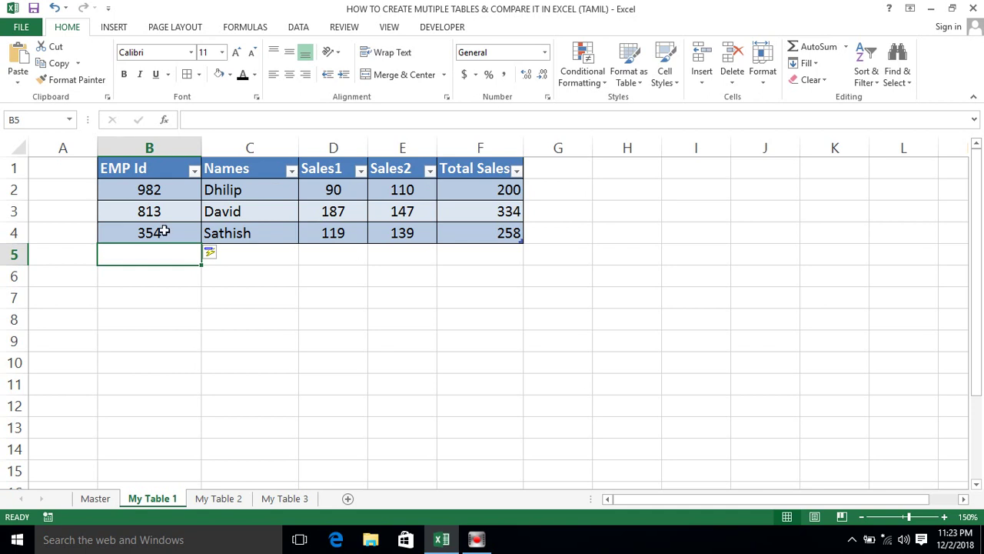
pyautogui.click(553, 163)
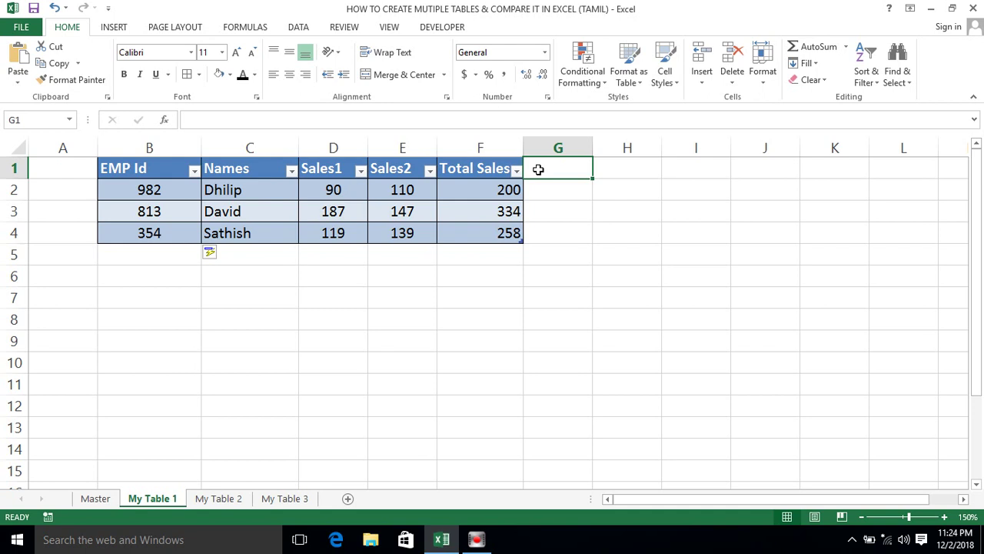
pyautogui.write('Units')
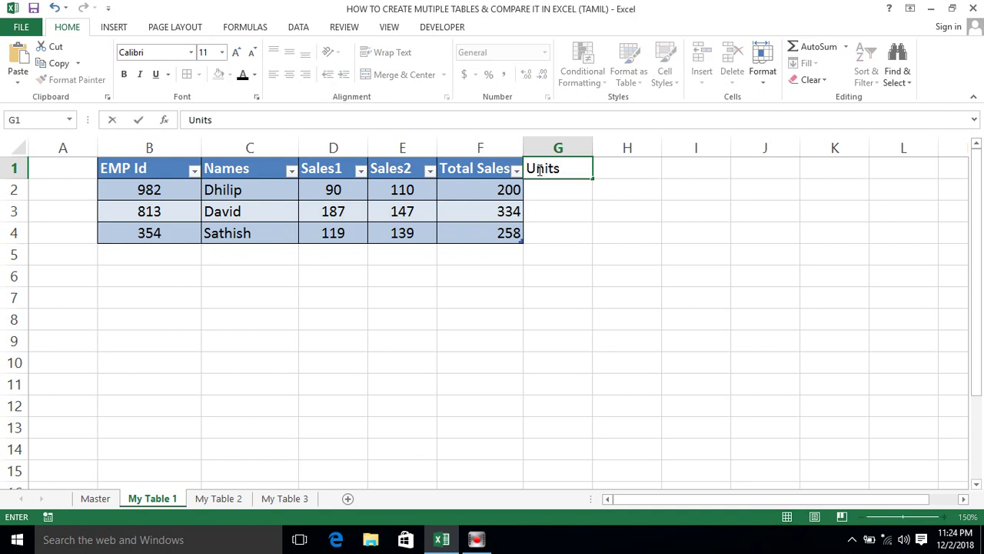
pyautogui.press('Return')
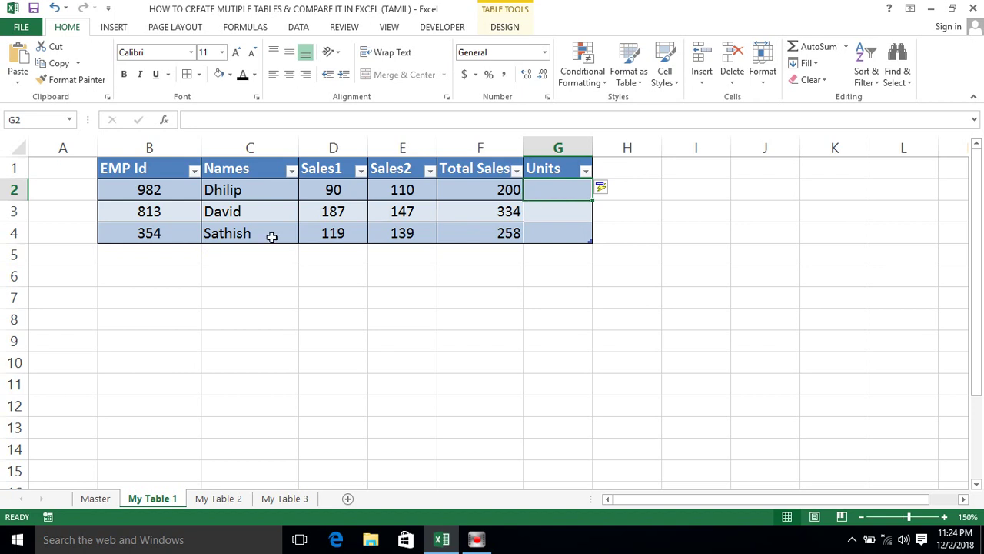
pyautogui.click(139, 249)
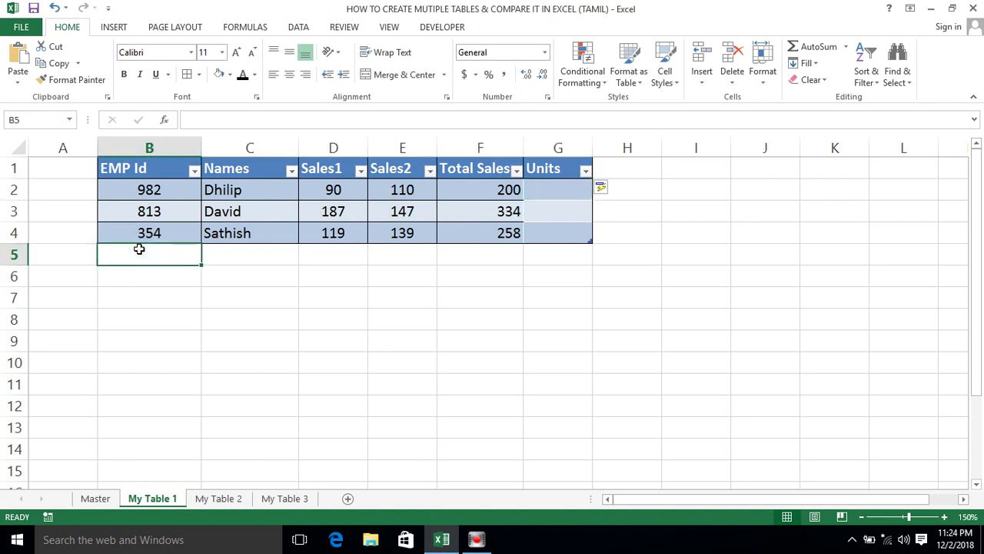
pyautogui.write('1')
pyautogui.press('Return')
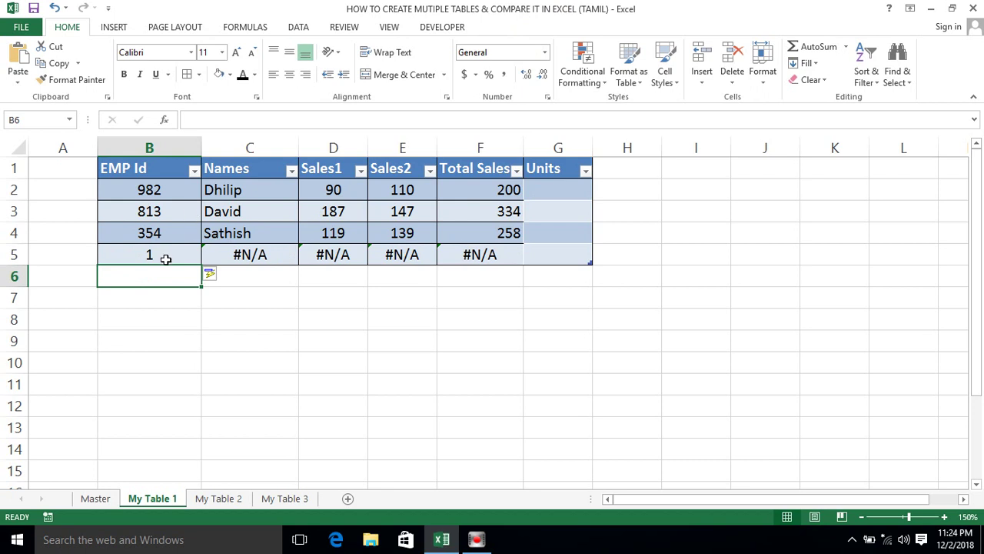
pyautogui.hotkey('ctrl', 'z')
pyautogui.hotkey('ctrl', 'z')
pyautogui.hotkey('ctrl', 'z')
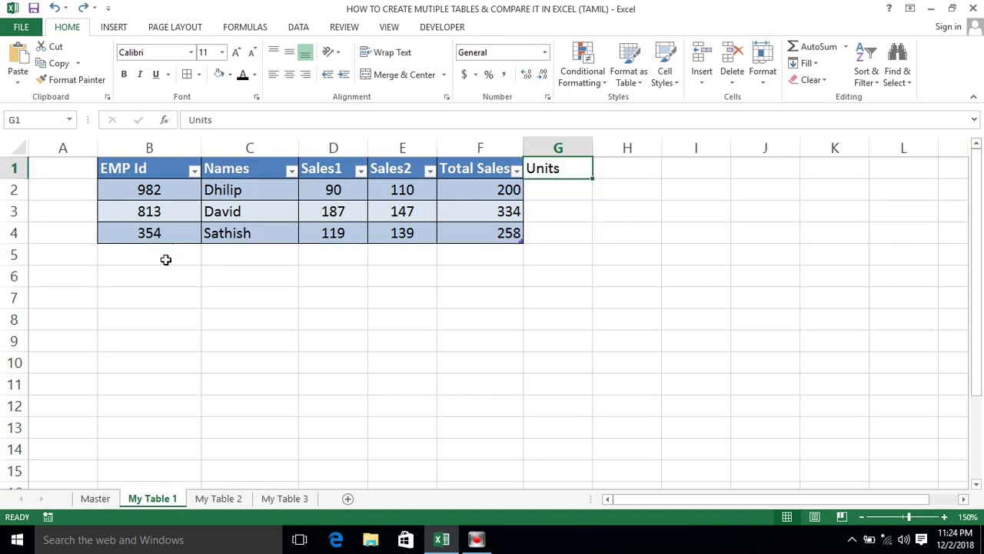
pyautogui.hotkey('ctrl', 'z')
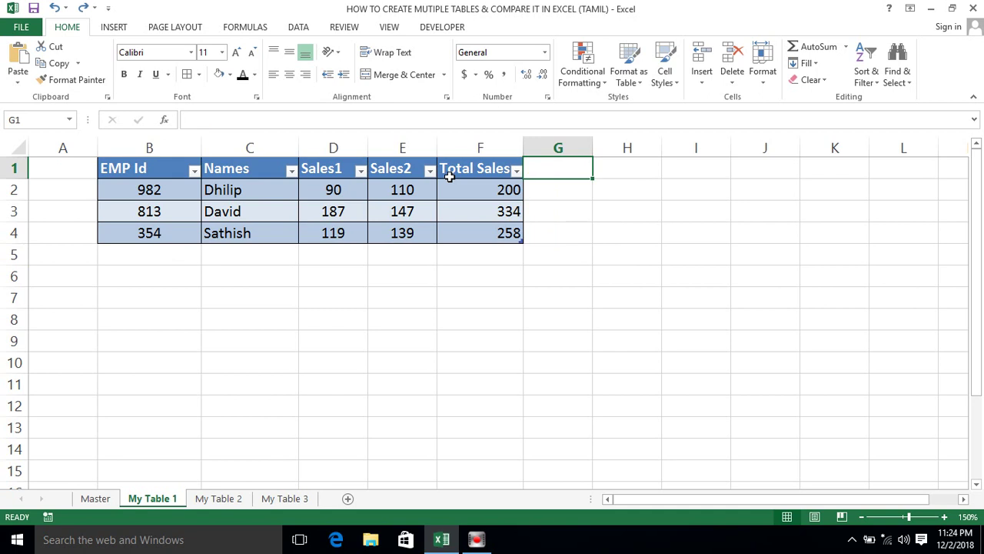
pyautogui.click(479, 248)
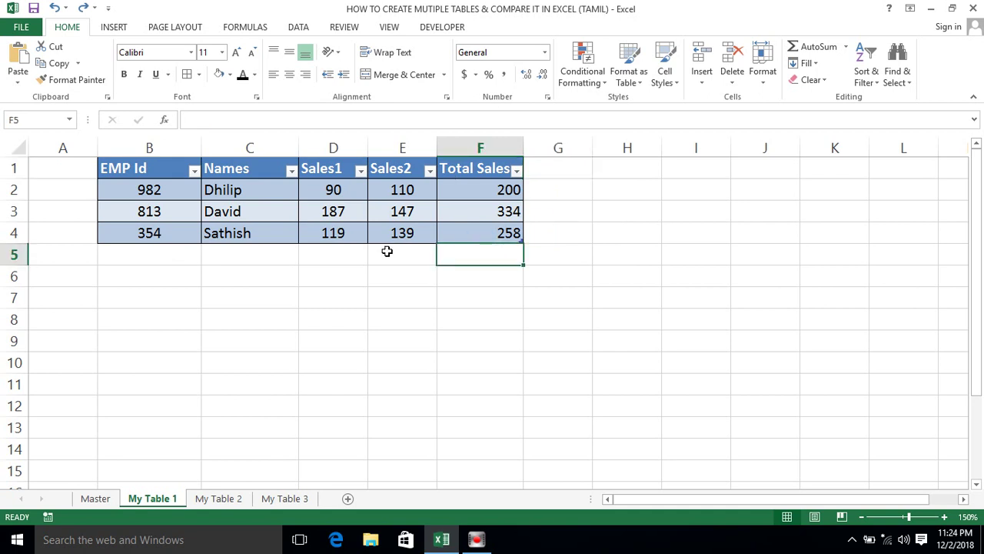
# Step: Switch to My Table 2 and inspect its ID 254, Names and empty Sales1 cells
pyautogui.click(96, 501)
pyautogui.click(144, 502)
pyautogui.click(220, 500)
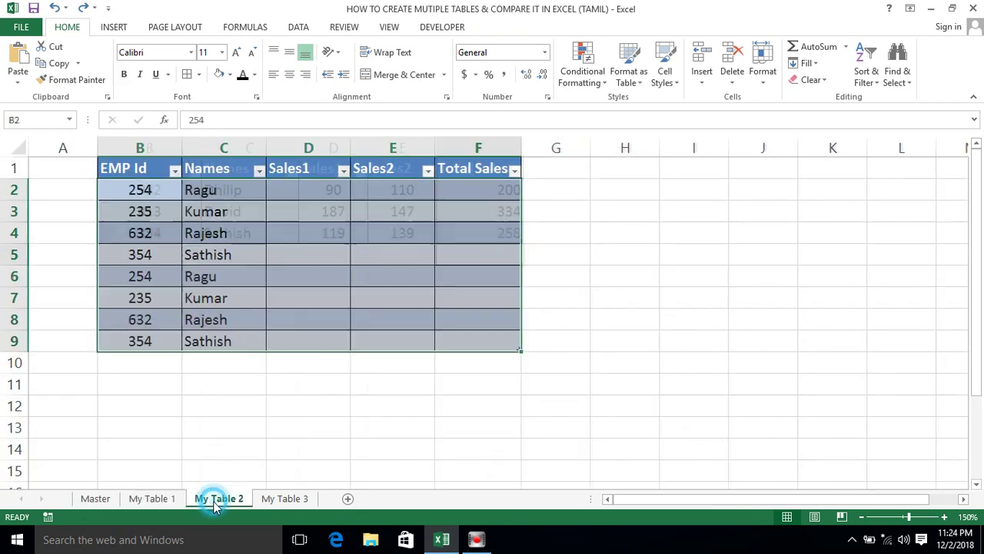
pyautogui.click(219, 185)
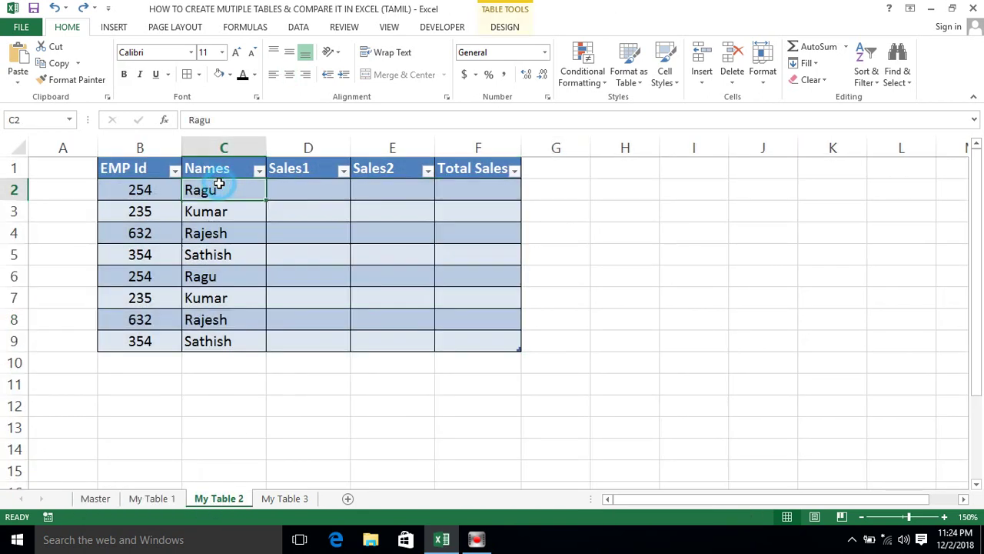
pyautogui.click(296, 182)
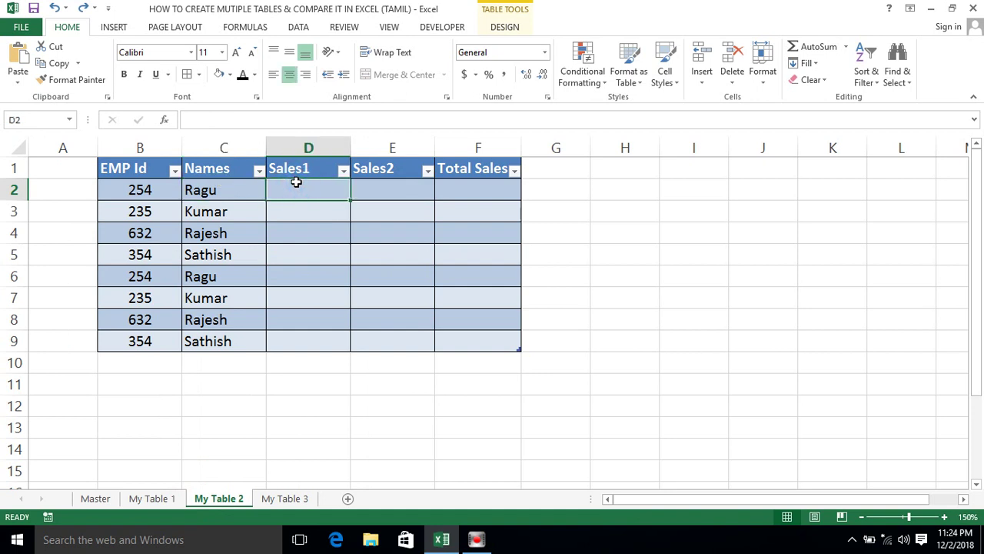
pyautogui.click(140, 210)
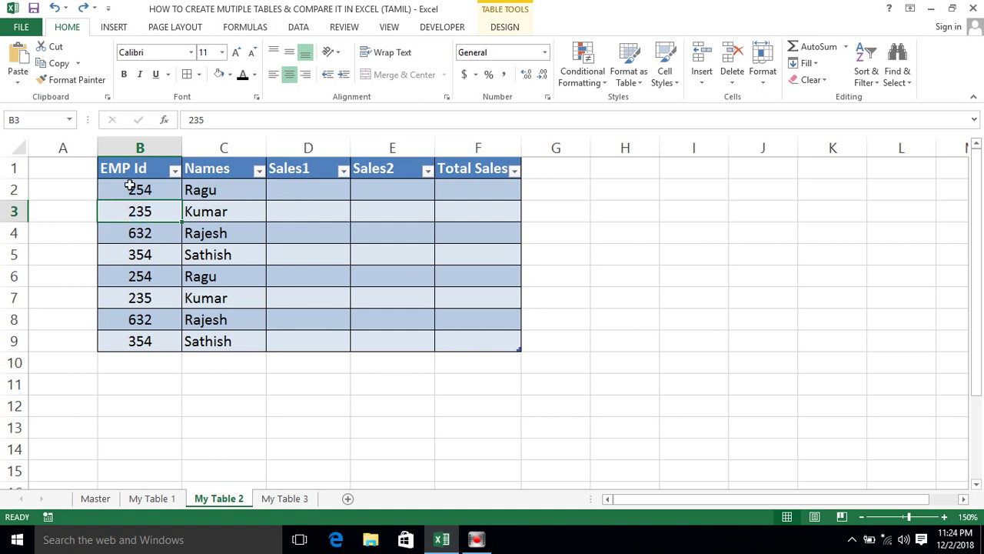
pyautogui.click(146, 191)
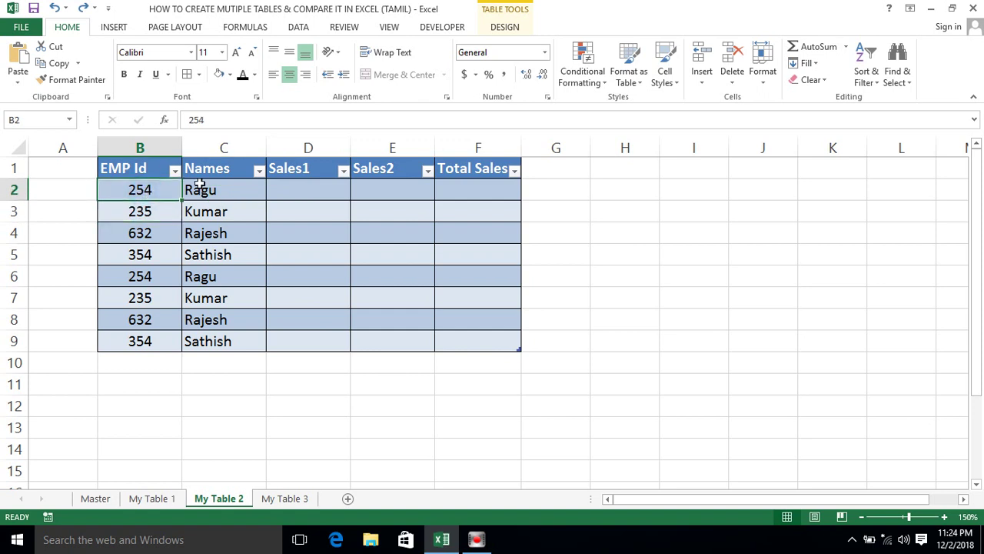
pyautogui.click(297, 187)
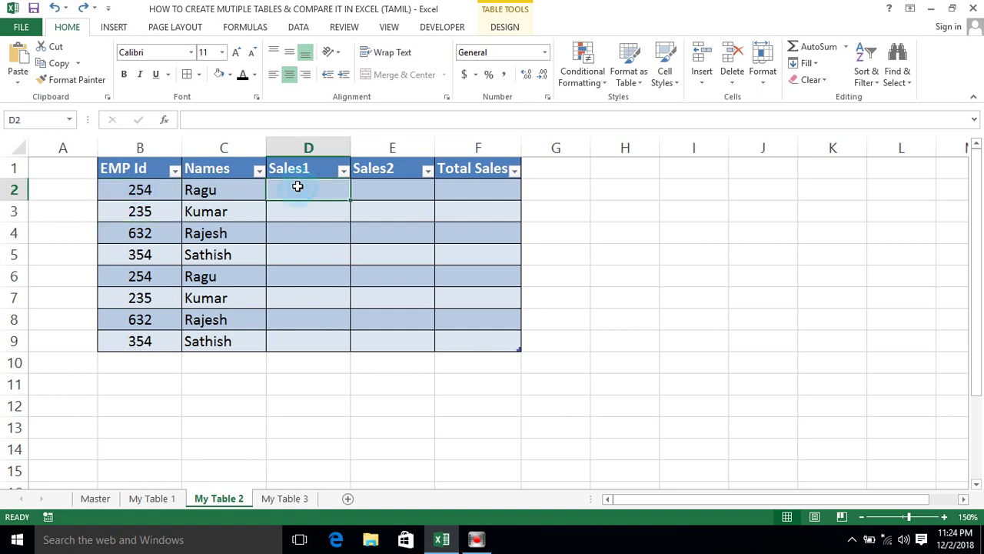
pyautogui.click(139, 191)
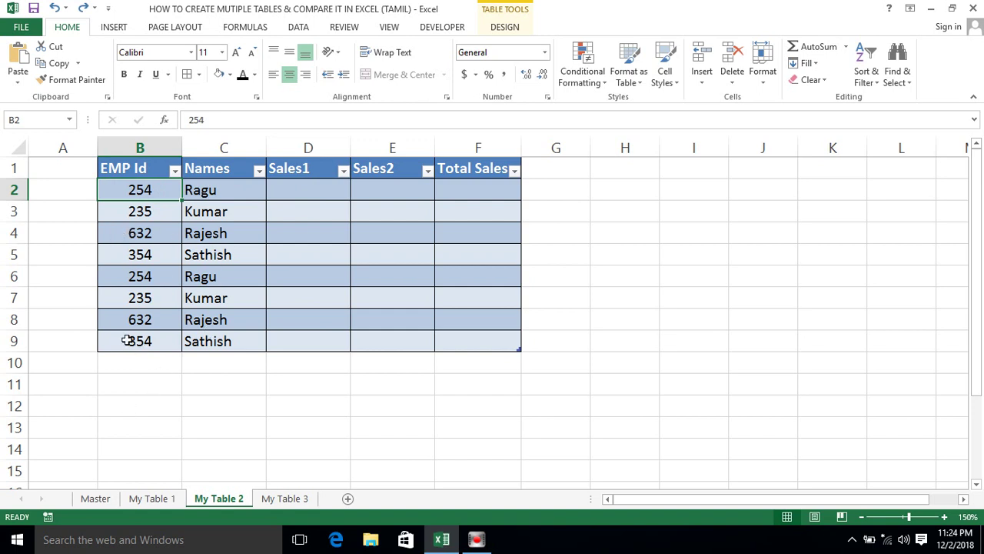
# Step: Delete the repeated rows 5–9 from My Table 2
pyautogui.click(142, 262)
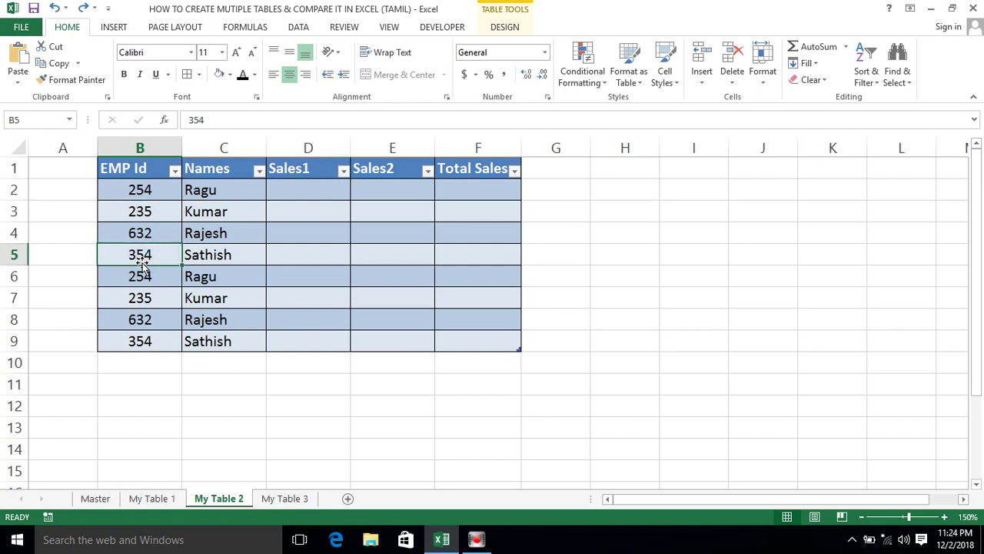
pyautogui.hotkey('shift', 'space')
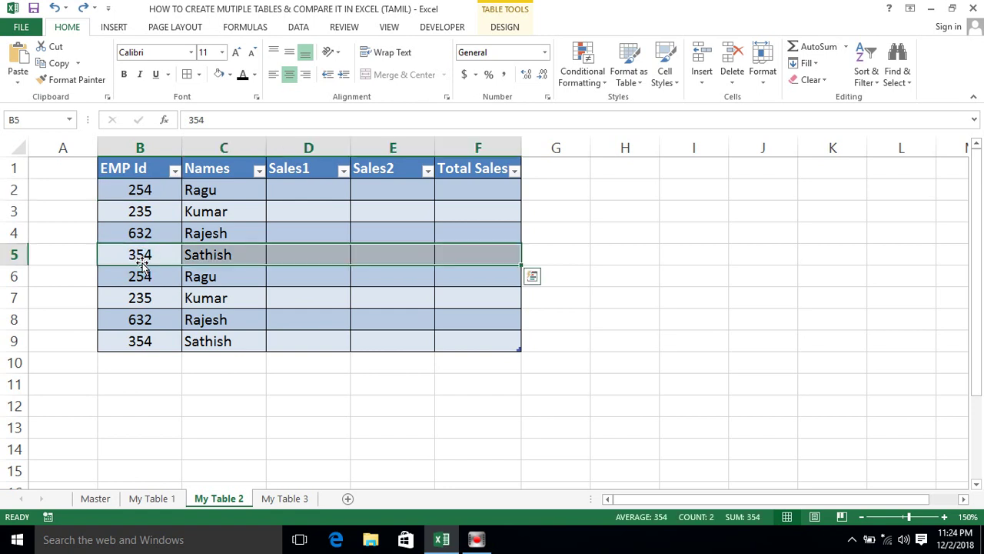
pyautogui.hotkey('shift', 'space')
pyautogui.hotkey('ctrl', 'shift', 'Down')
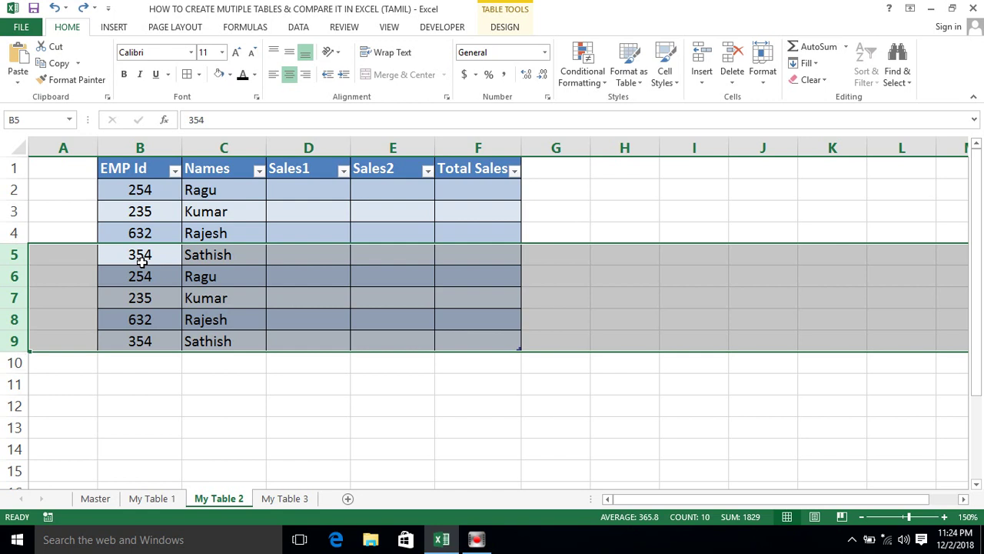
pyautogui.hotkey('ctrl', '-')
pyautogui.press('Right')
pyautogui.press('Home')
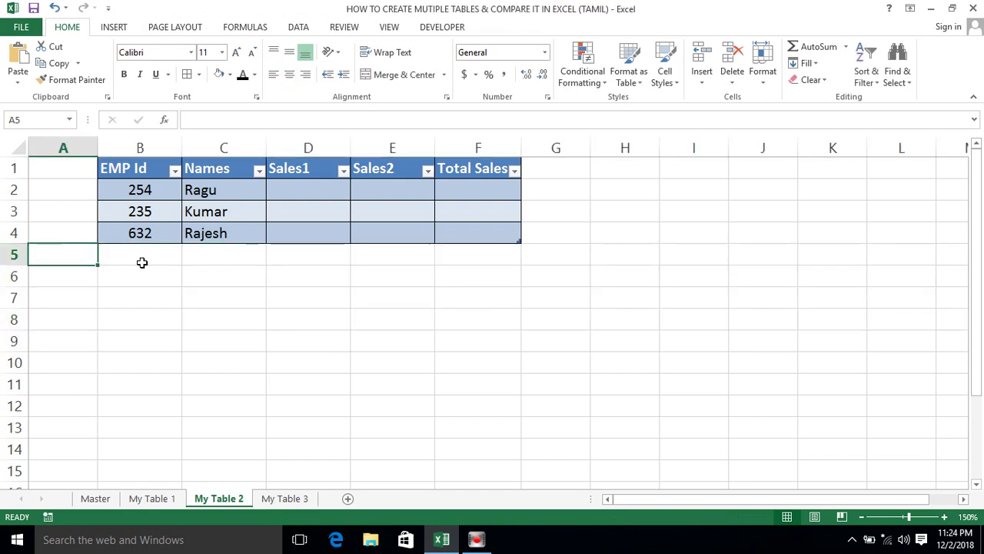
# Step: Select the three remaining rows of EMP Ids and names, starting at B2 (254)
pyautogui.press('Right')
pyautogui.press('Up')
pyautogui.hotkey('ctrl', 'Up')
pyautogui.press('Down')
pyautogui.press('Right')
pyautogui.press('Left')
pyautogui.press('Right')
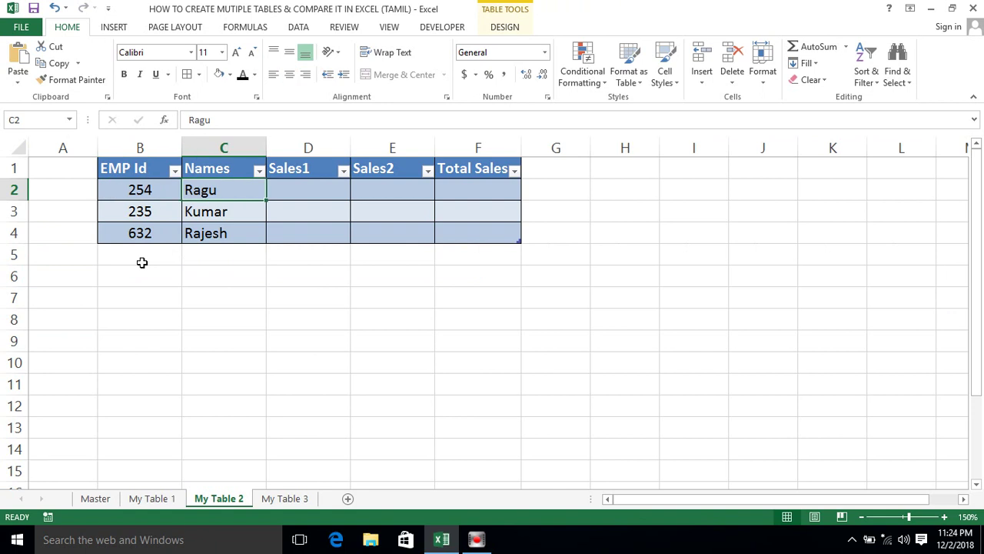
pyautogui.press('Left')
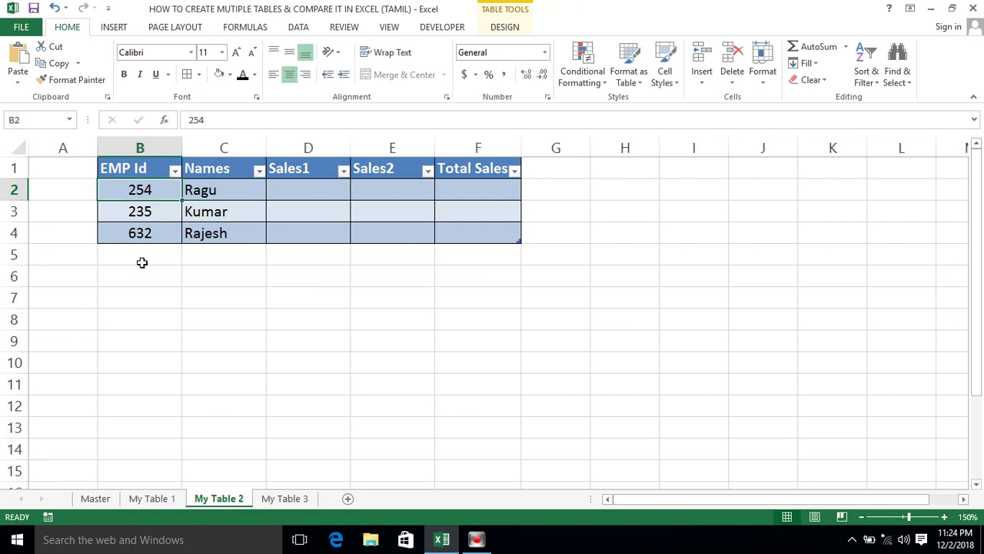
pyautogui.hotkey('shift', 'Right')
pyautogui.hotkey('shift', 'Down')
pyautogui.hotkey('shift', 'Down')
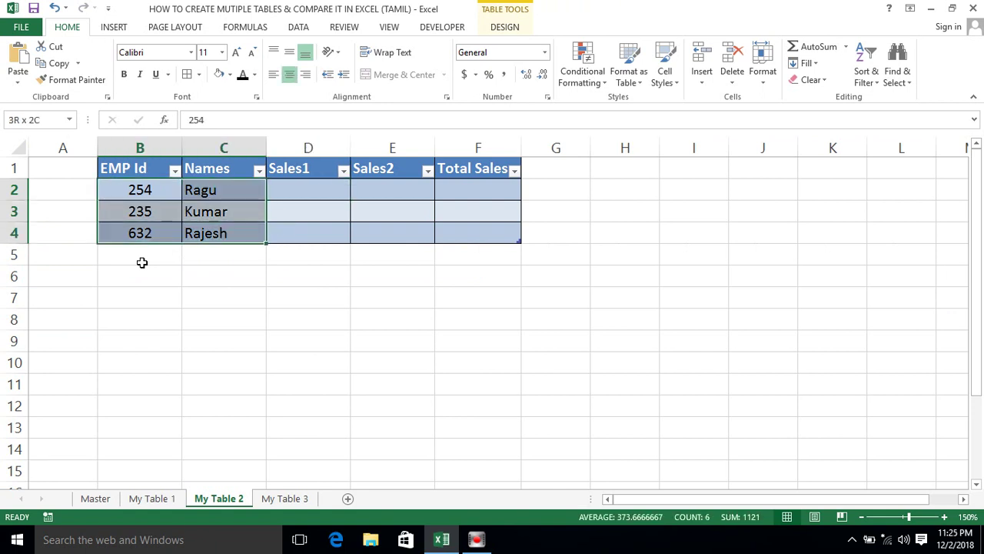
# Step: Copy the Master table's first three employee rows, A3:E5
pyautogui.click(108, 501)
pyautogui.click(98, 235)
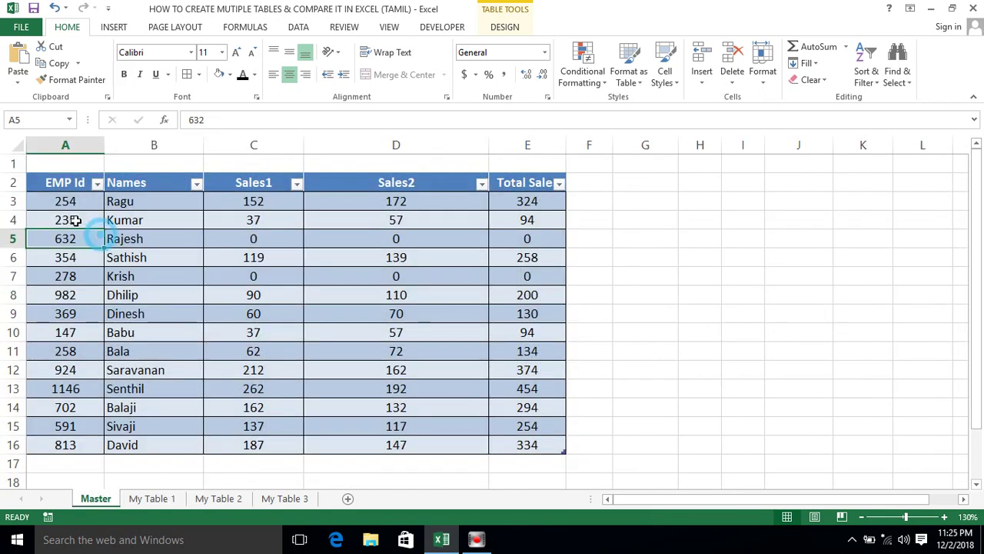
pyautogui.click(71, 201)
pyautogui.hotkey('ctrl', 'shift', 'Right')
pyautogui.hotkey('shift', 'Down')
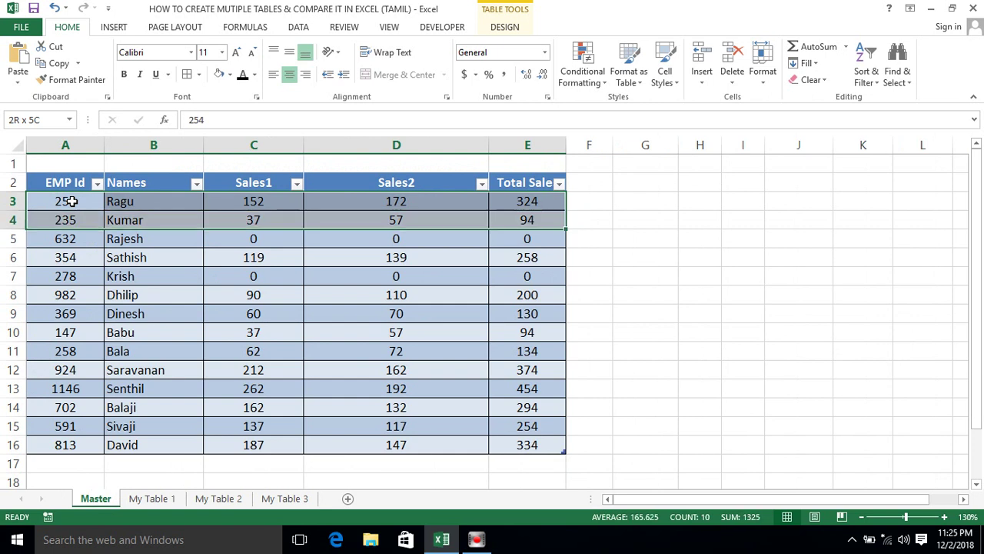
pyautogui.hotkey('shift', 'Down')
pyautogui.hotkey('ctrl', 'c')
# Step: Paste the copied rows twice below the Master table's last row, then cancel copy mode
pyautogui.press('Down')
pyautogui.hotkey('ctrl', 'Down')
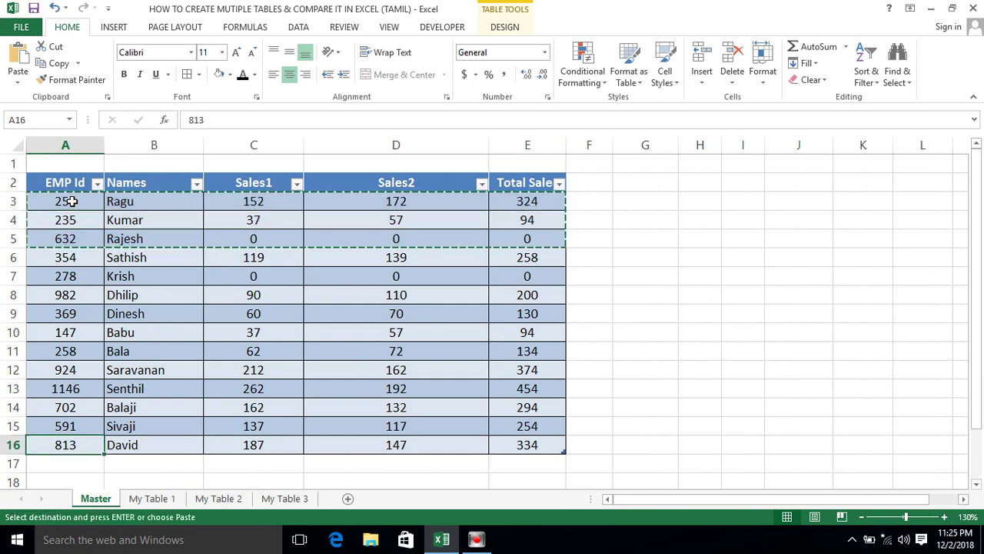
pyautogui.press('Down')
pyautogui.hotkey('ctrl', 'v')
pyautogui.press('Down')
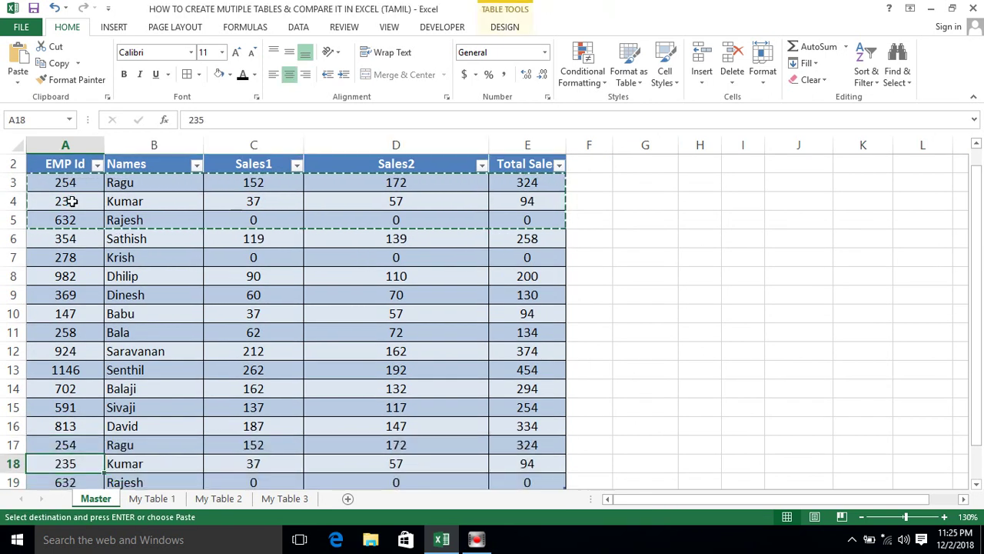
pyautogui.press('Down')
pyautogui.press('Down')
pyautogui.press('Down')
pyautogui.press('Up')
pyautogui.hotkey('ctrl', 'v')
pyautogui.hotkey('ctrl', 'Up')
pyautogui.press('Down')
pyautogui.press('Down')
pyautogui.press('Down')
pyautogui.press('Escape')
pyautogui.press('Down')
pyautogui.press('Up')
pyautogui.press('Up')
pyautogui.press('Up')
pyautogui.press('Down')
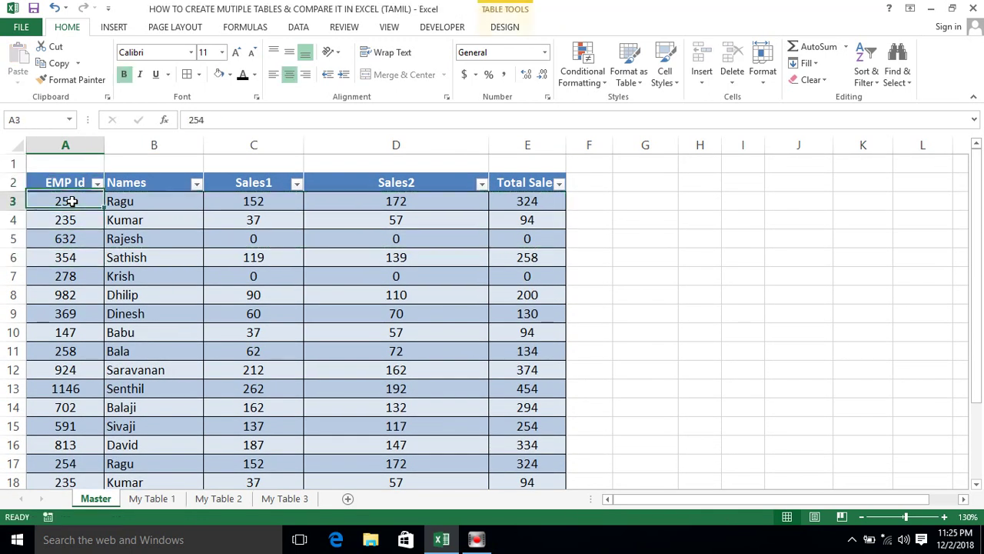
pyautogui.press('Down')
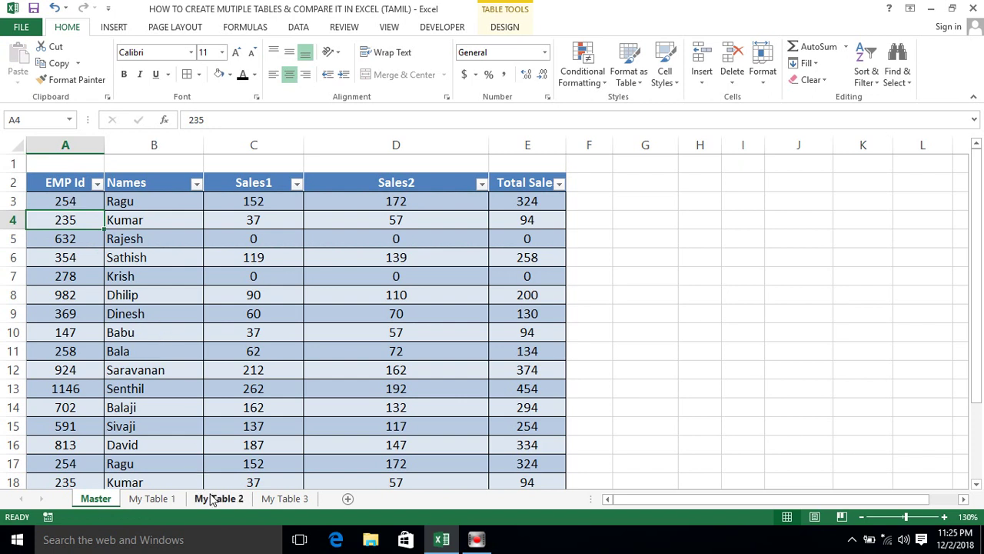
# Step: Compare My Table 2 with the appended duplicate rows at the bottom of the Master table
pyautogui.click(219, 498)
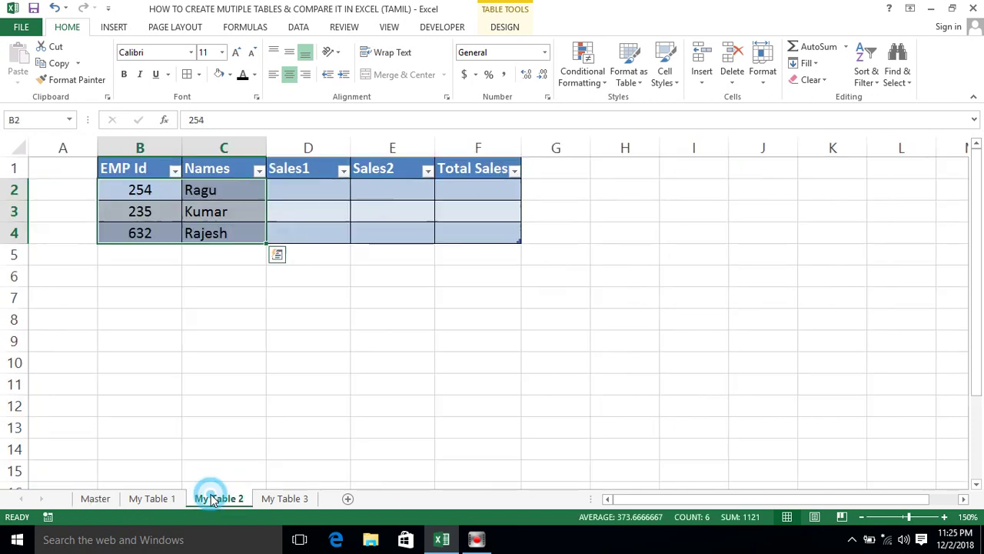
pyautogui.click(141, 189)
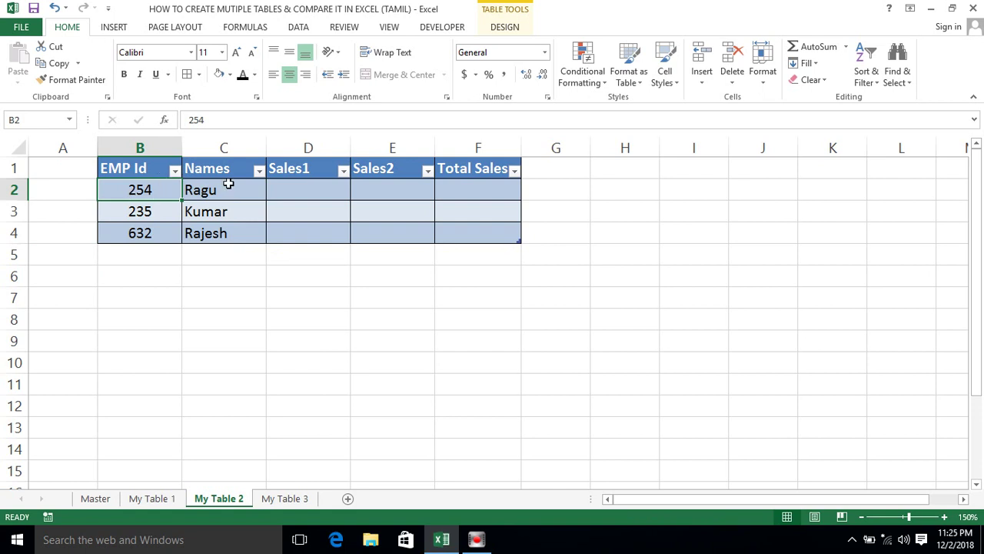
pyautogui.click(104, 504)
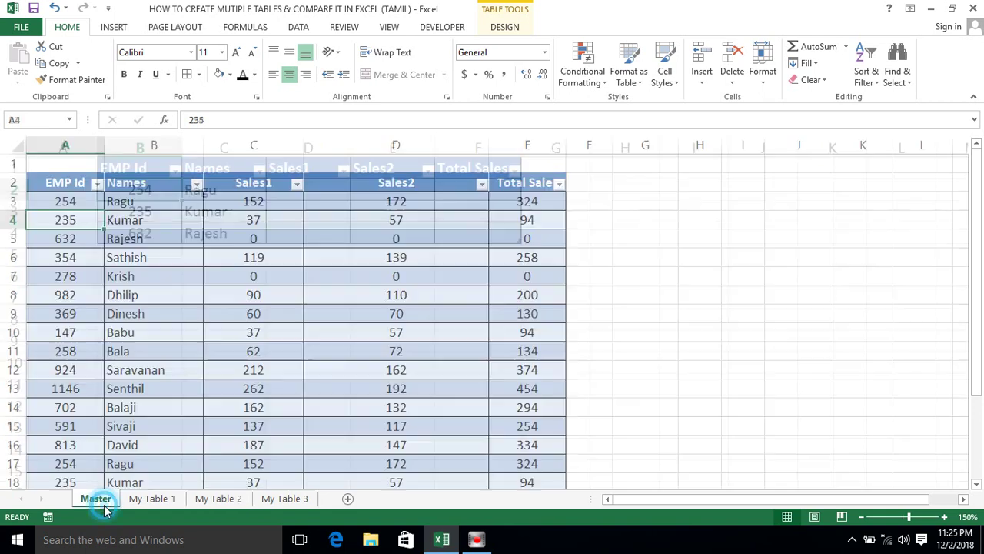
pyautogui.click(68, 200)
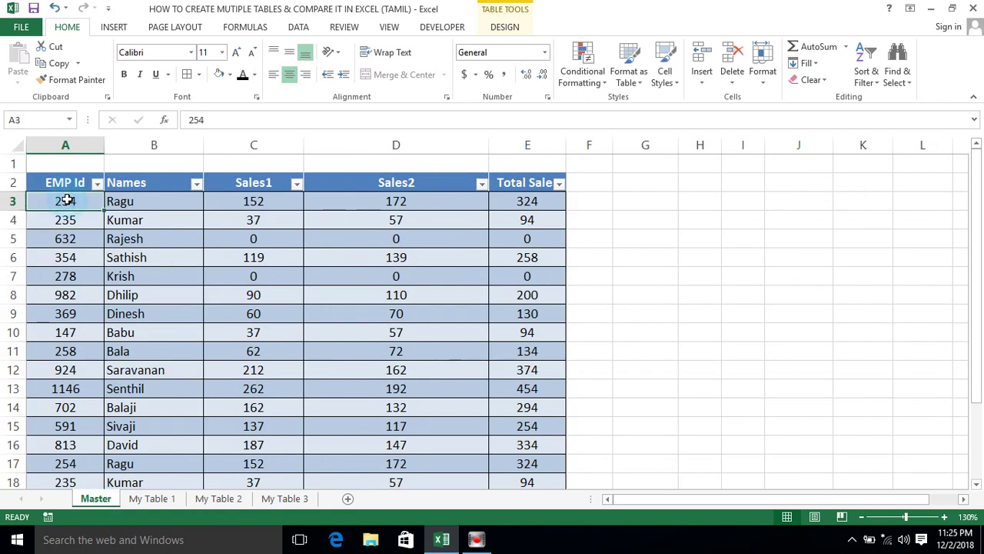
pyautogui.hotkey('ctrl', 'Down')
pyautogui.press('Up')
pyautogui.press('Up')
pyautogui.press('Up')
pyautogui.press('Down')
pyautogui.hotkey('shift', 'Right')
pyautogui.press('Up')
pyautogui.press('Up')
pyautogui.press('Up')
pyautogui.press('Up')
pyautogui.press('Down')
pyautogui.hotkey('shift', 'Right')
pyautogui.hotkey('ctrl', 'Up')
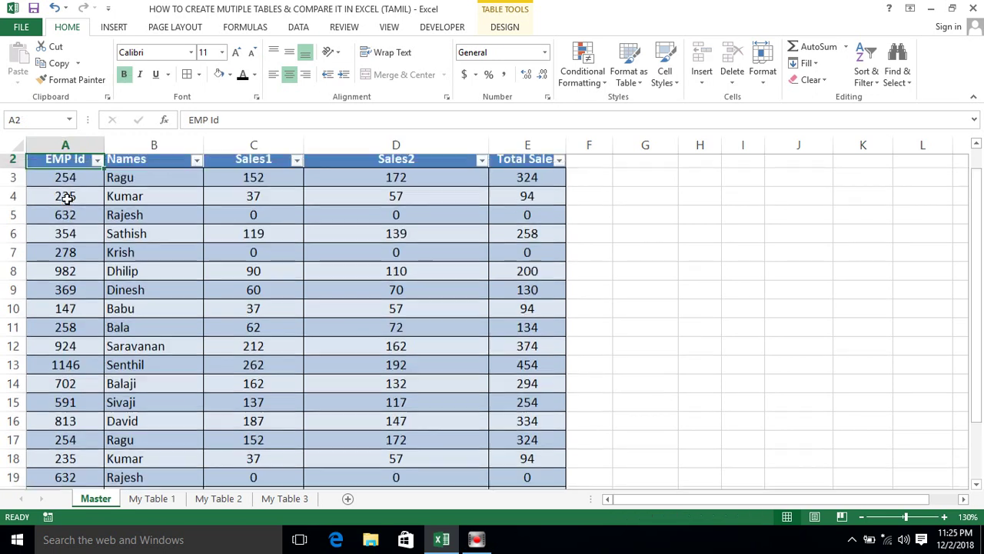
pyautogui.click(206, 504)
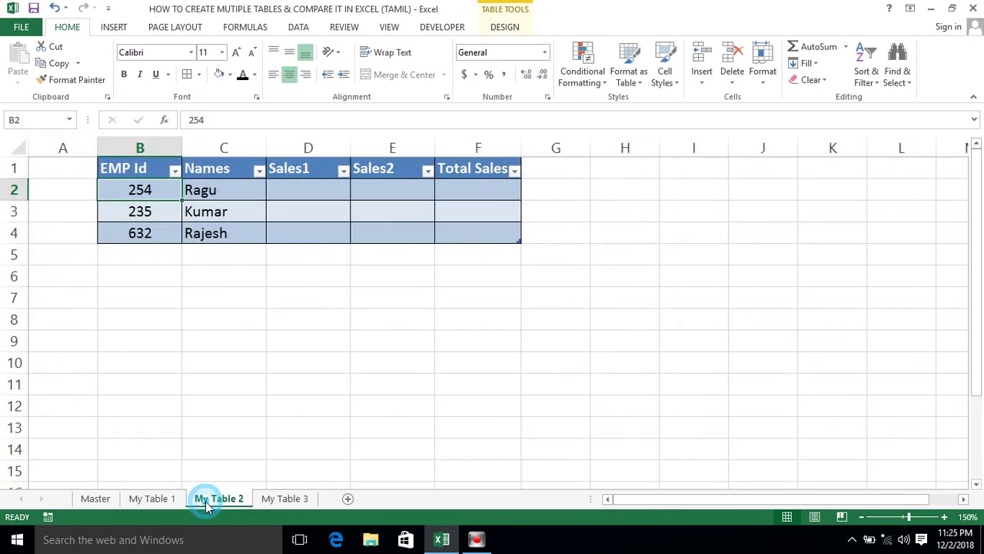
# Step: In D2, start a SUMIF using the Master table's EMP Id column as the range
pyautogui.click(253, 188)
pyautogui.click(296, 194)
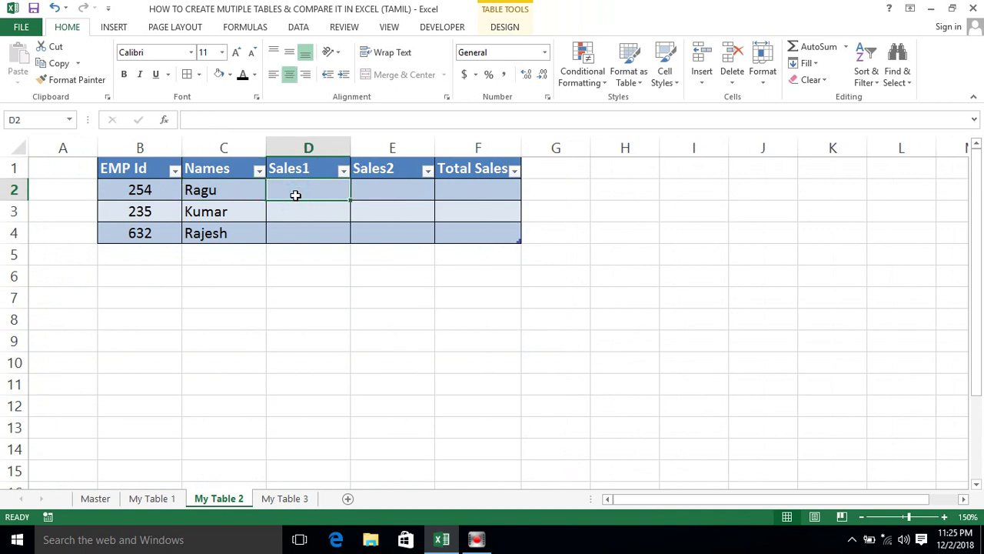
pyautogui.click(140, 187)
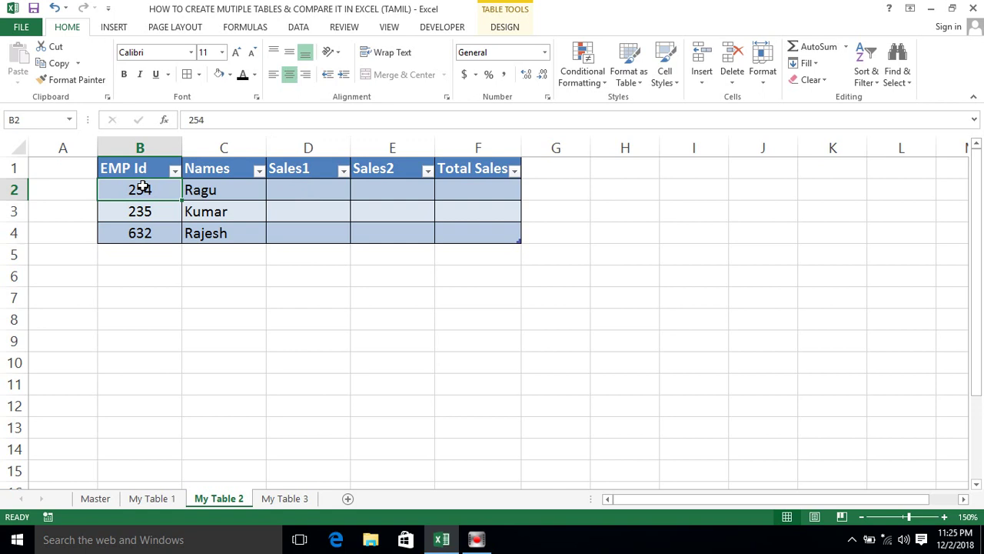
pyautogui.click(285, 191)
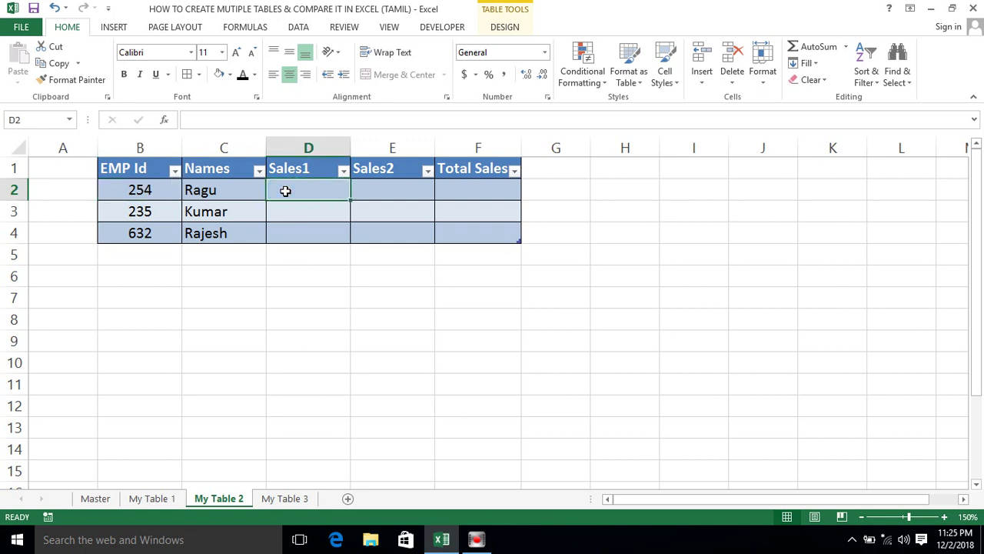
pyautogui.write('=sum')
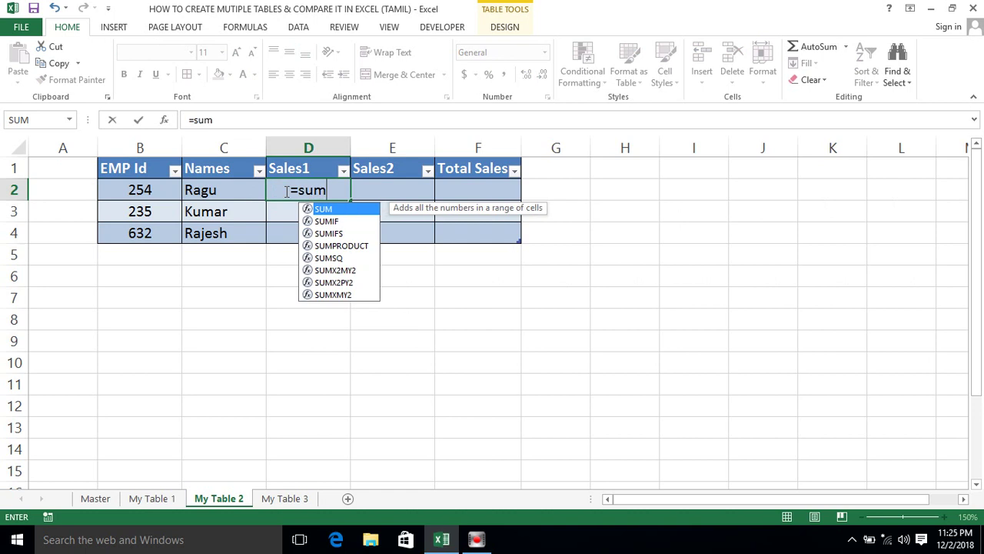
pyautogui.write('if')
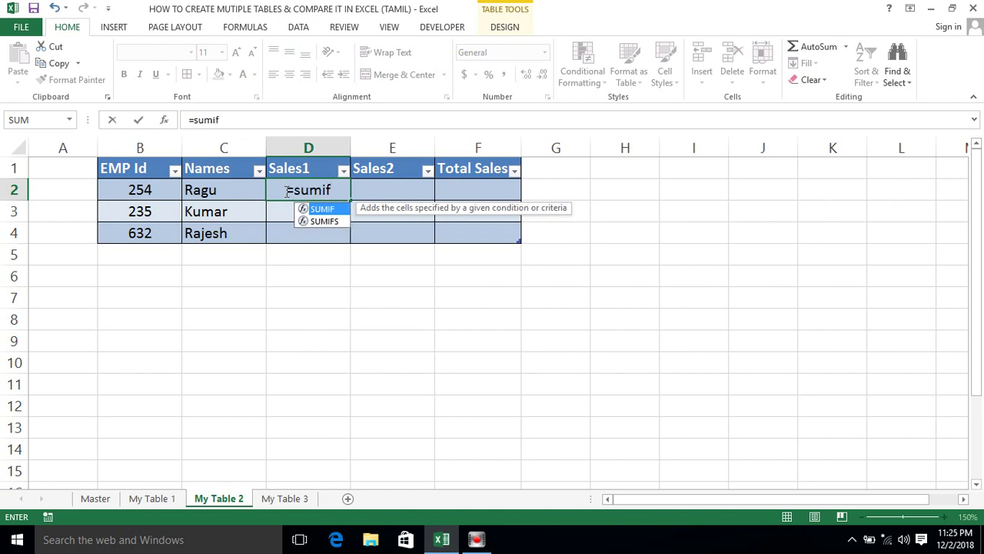
pyautogui.press('Tab')
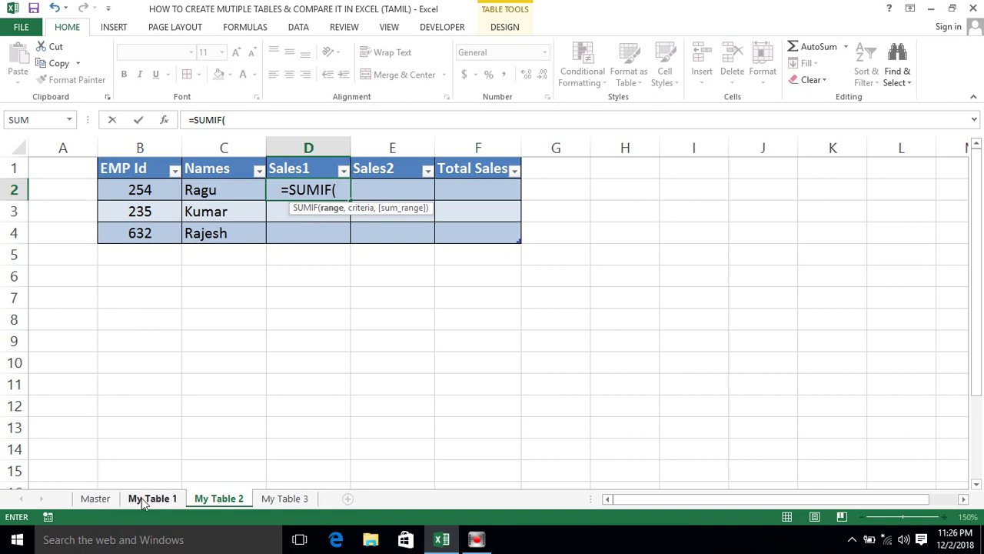
pyautogui.click(104, 499)
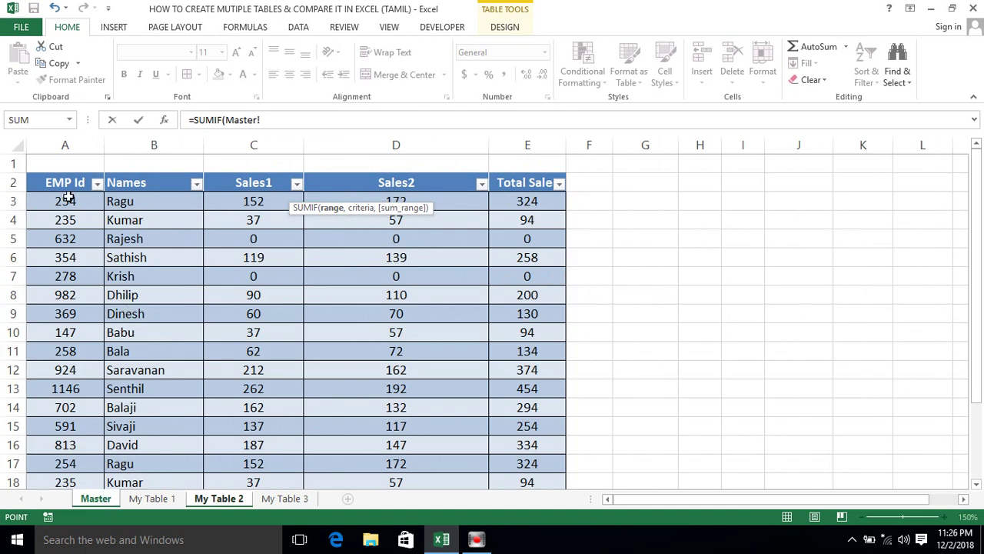
pyautogui.click(69, 198)
pyautogui.hotkey('ctrl', 'shift', 'Down')
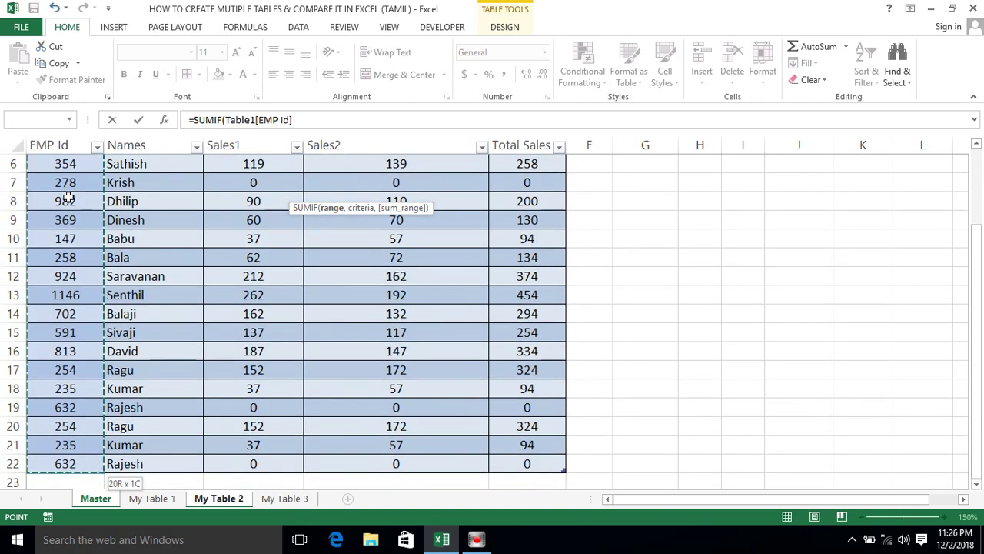
pyautogui.write(',')
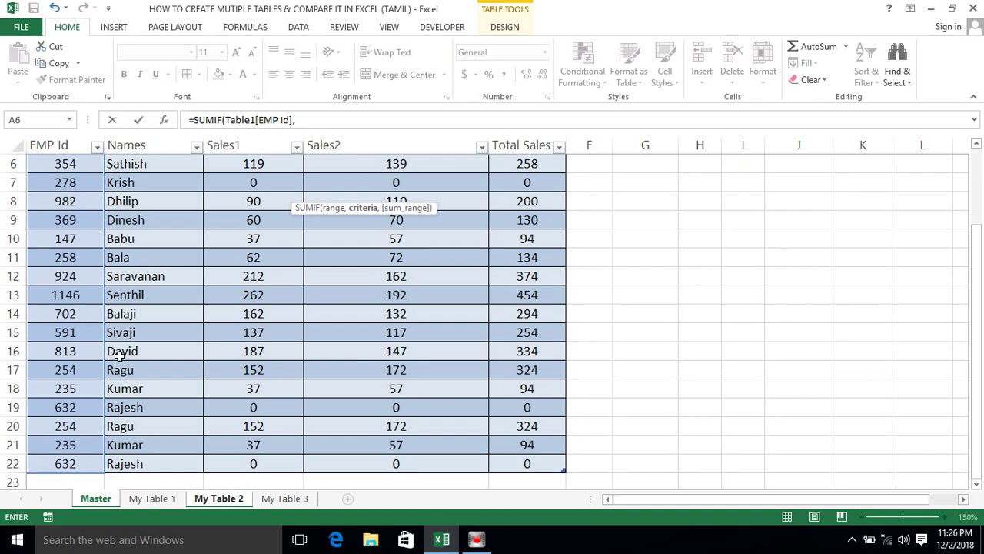
# Step: Add this row's EMP Id as criteria and Master's Sales1 column as the sum range, then commit
pyautogui.click(206, 501)
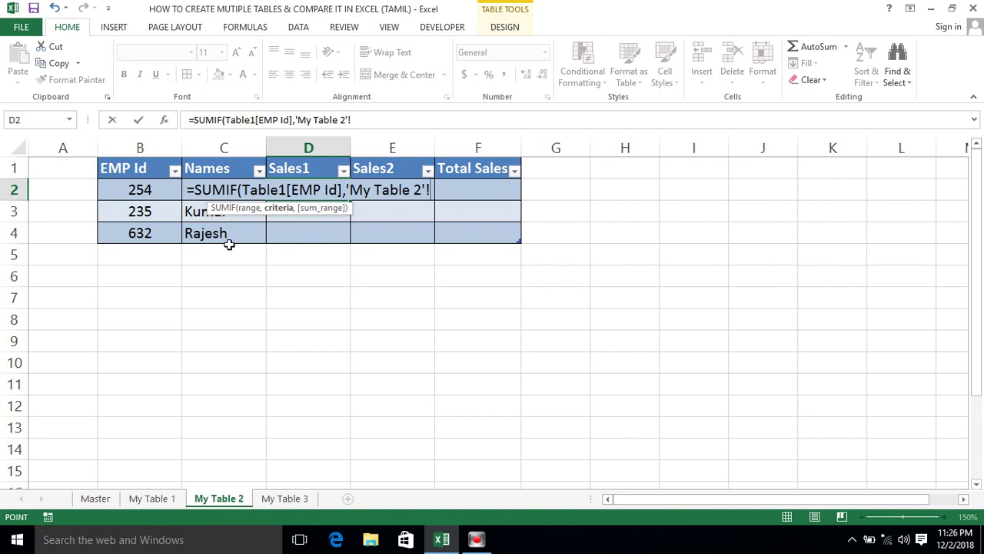
pyautogui.click(136, 190)
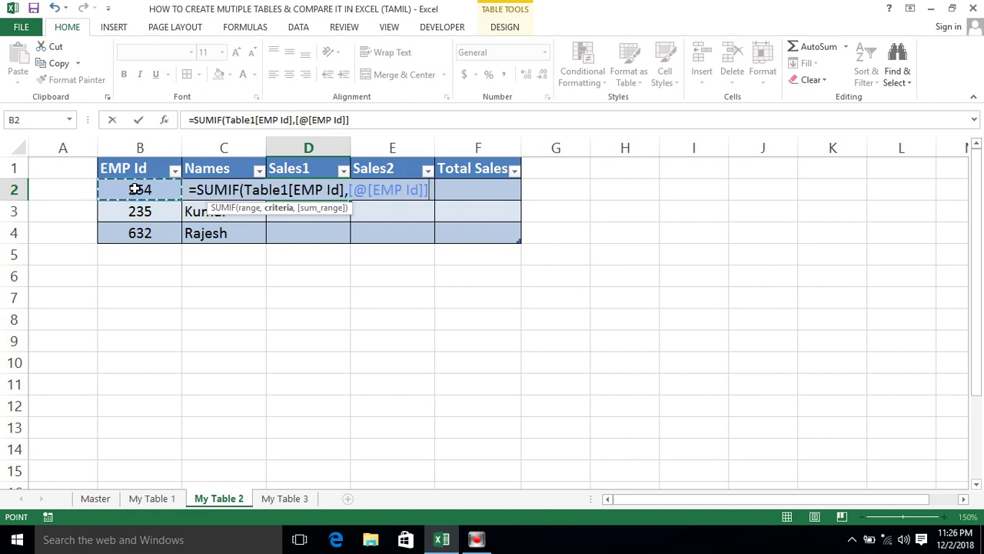
pyautogui.write(',')
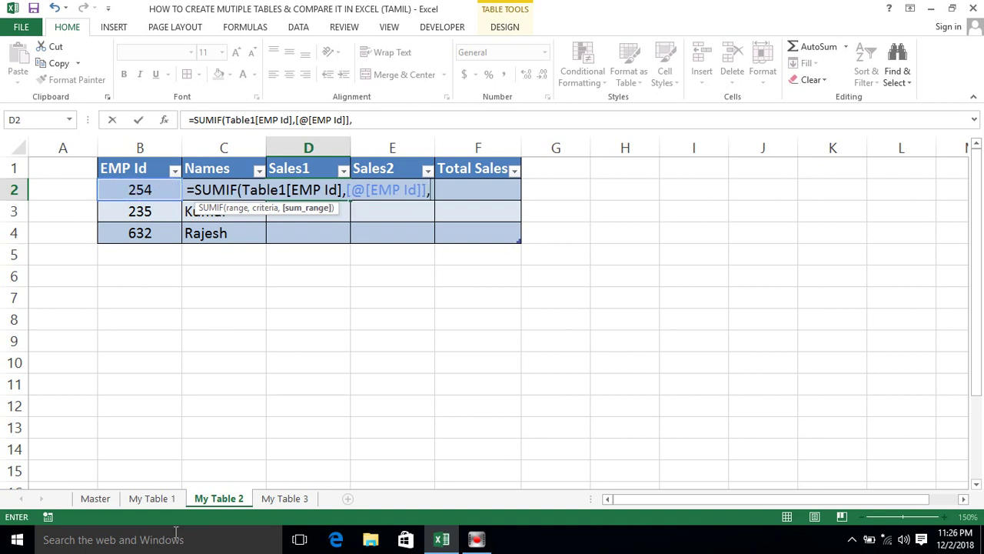
pyautogui.click(94, 499)
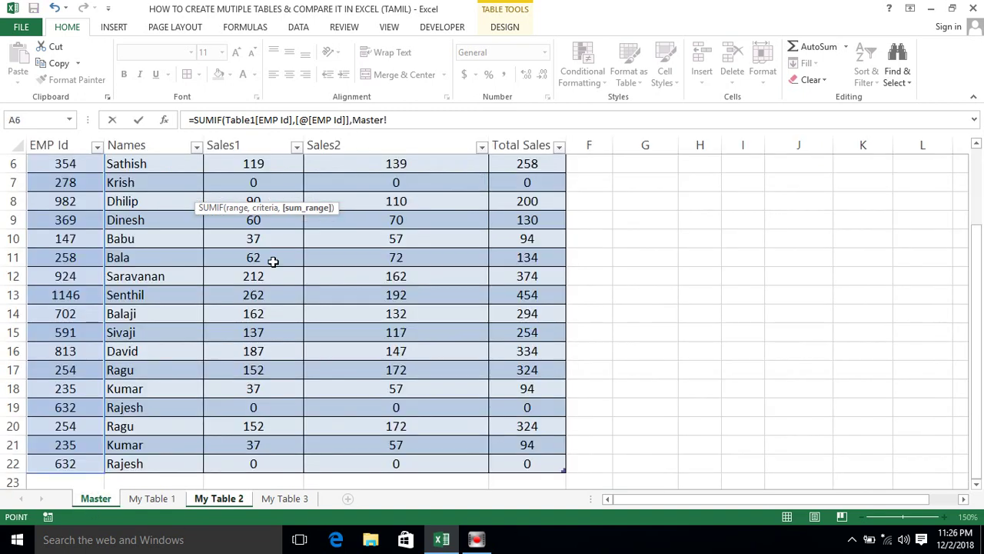
pyautogui.click(123, 184)
pyautogui.hotkey('ctrl', 'Up')
pyautogui.press('Right')
pyautogui.press('Down')
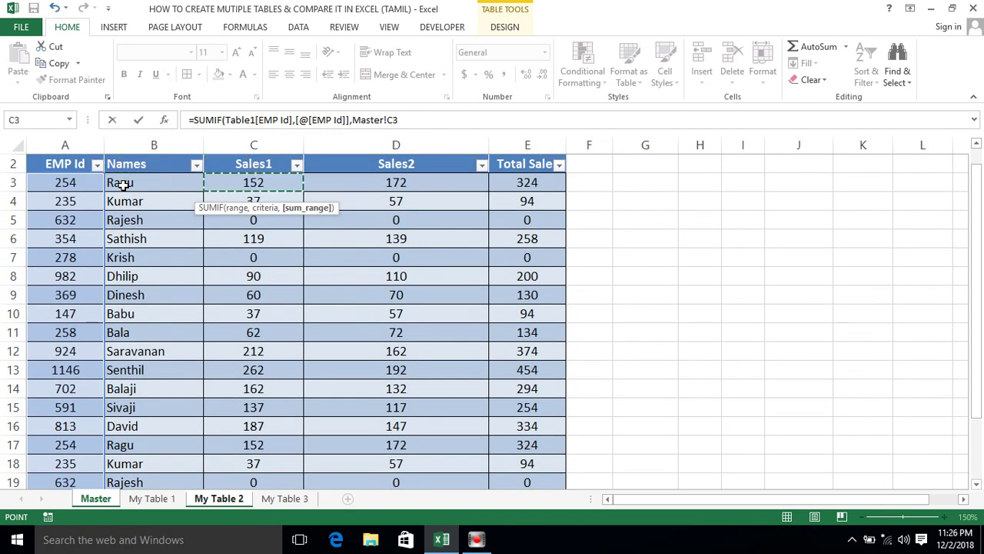
pyautogui.hotkey('ctrl', 'shift', 'Down')
pyautogui.write(')')
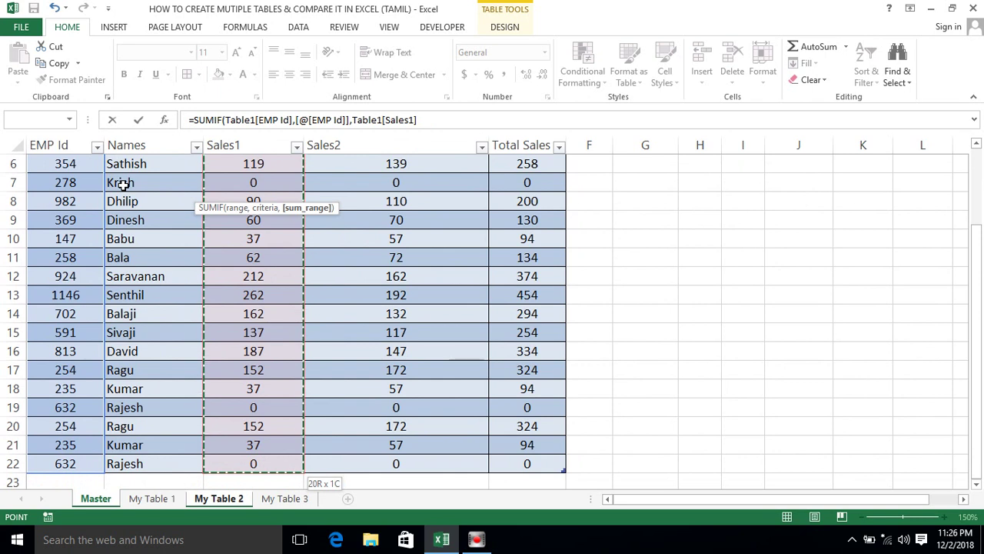
pyautogui.press('Return')
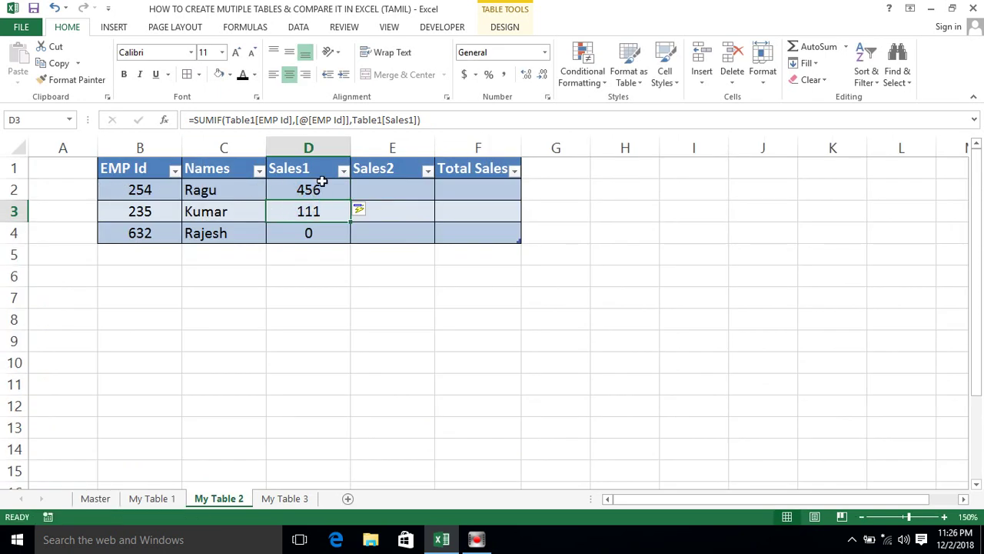
pyautogui.click(322, 183)
pyautogui.click(296, 215)
pyautogui.click(305, 231)
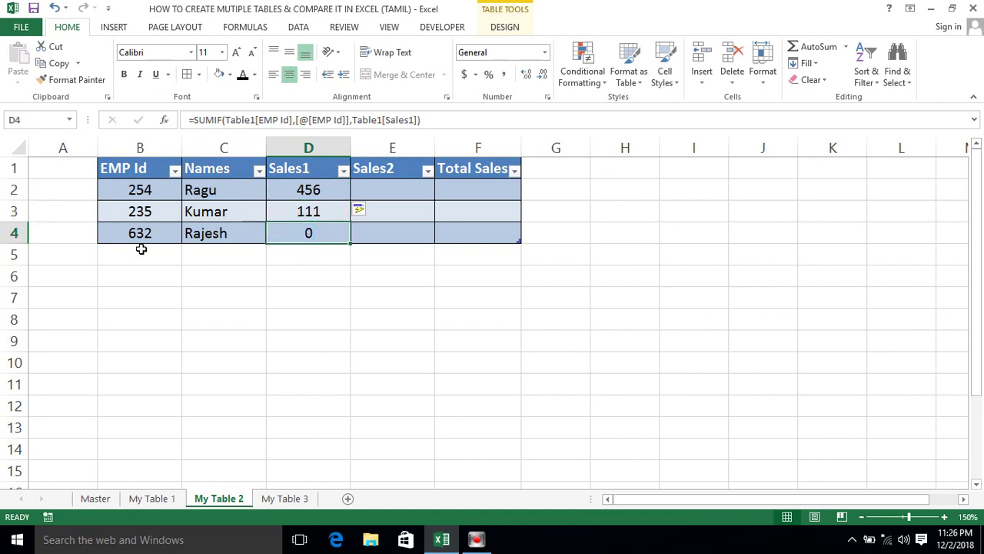
pyautogui.click(111, 498)
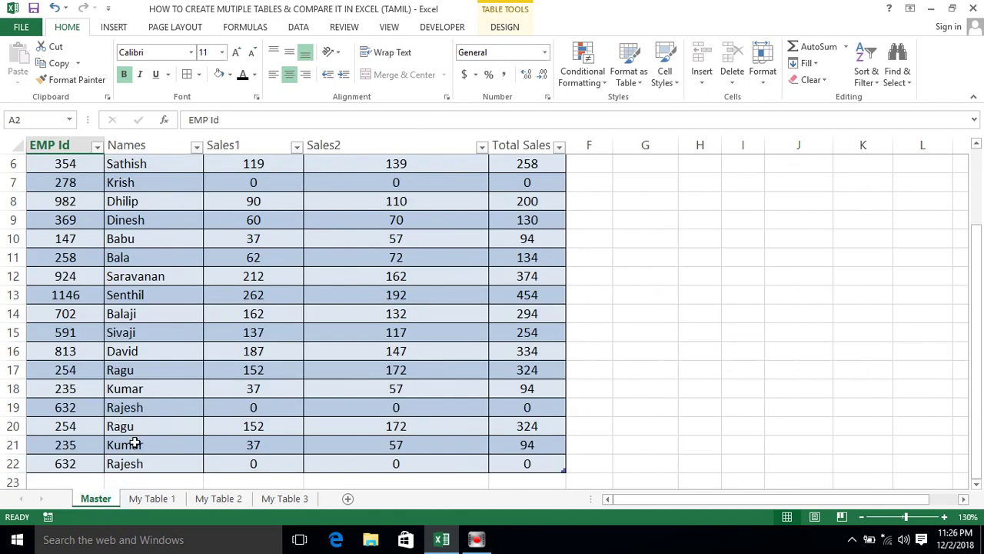
pyautogui.click(177, 463)
pyautogui.hotkey('ctrl', 'Up')
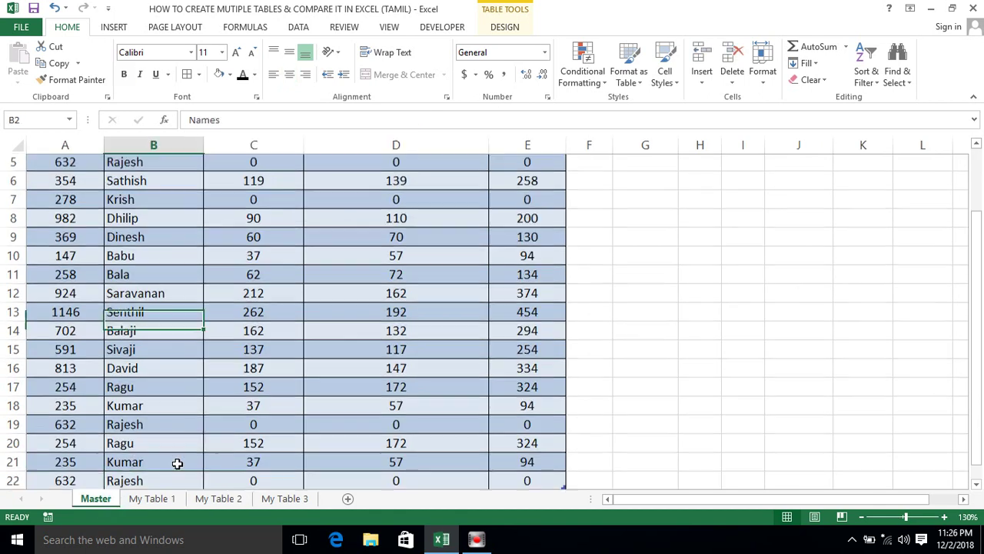
pyautogui.press('Down')
pyautogui.press('Down')
pyautogui.press('Down')
pyautogui.press('Right')
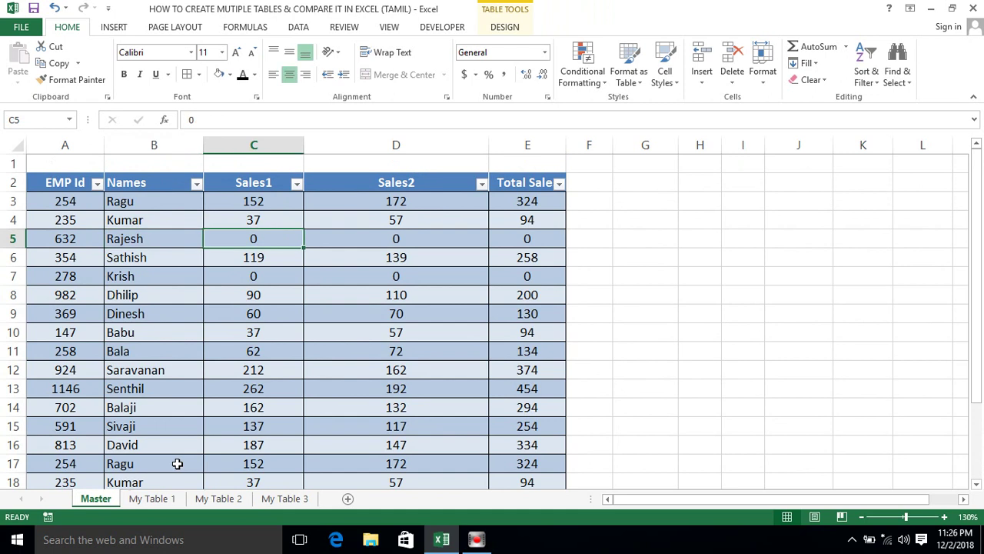
pyautogui.write('50')
pyautogui.press('Return')
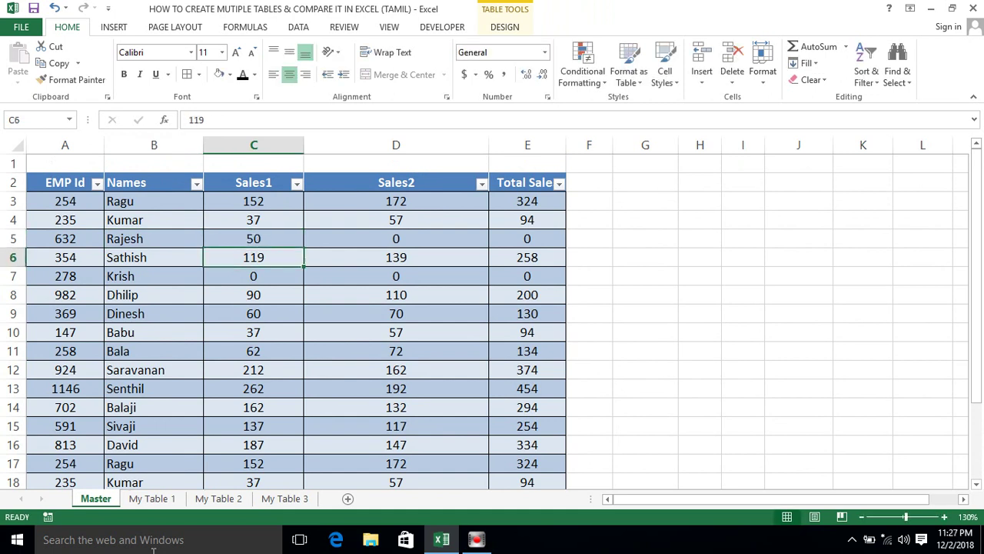
pyautogui.click(217, 498)
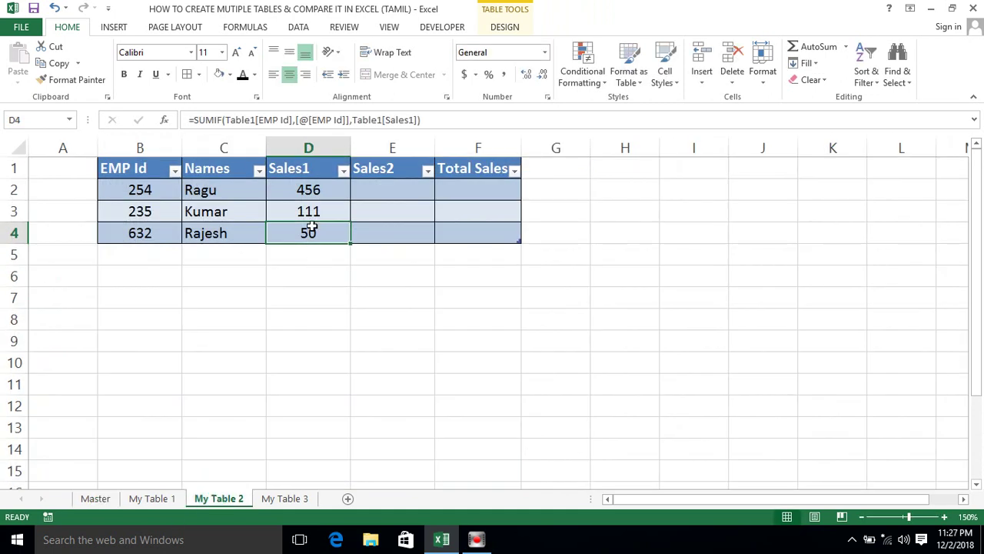
pyautogui.click(327, 193)
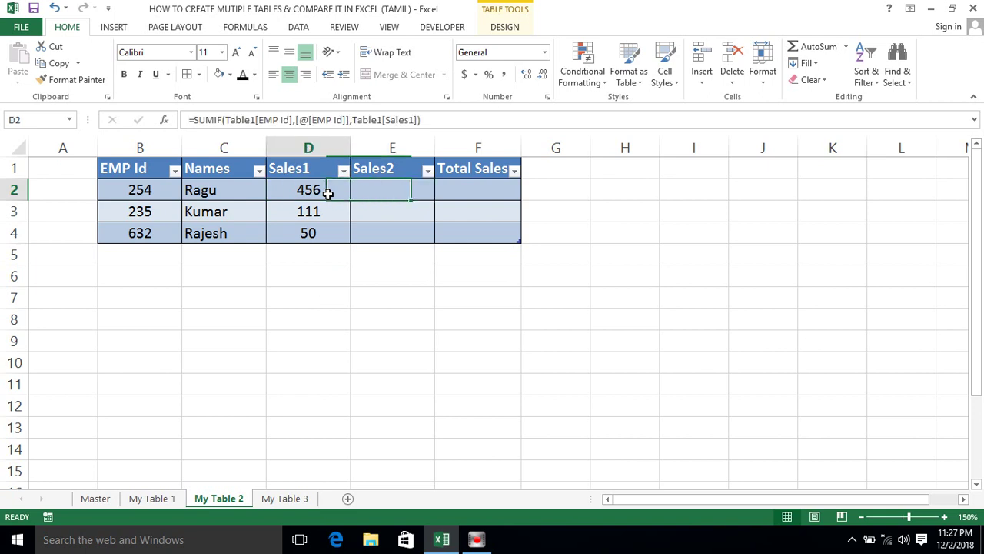
pyautogui.click(95, 498)
pyautogui.click(256, 199)
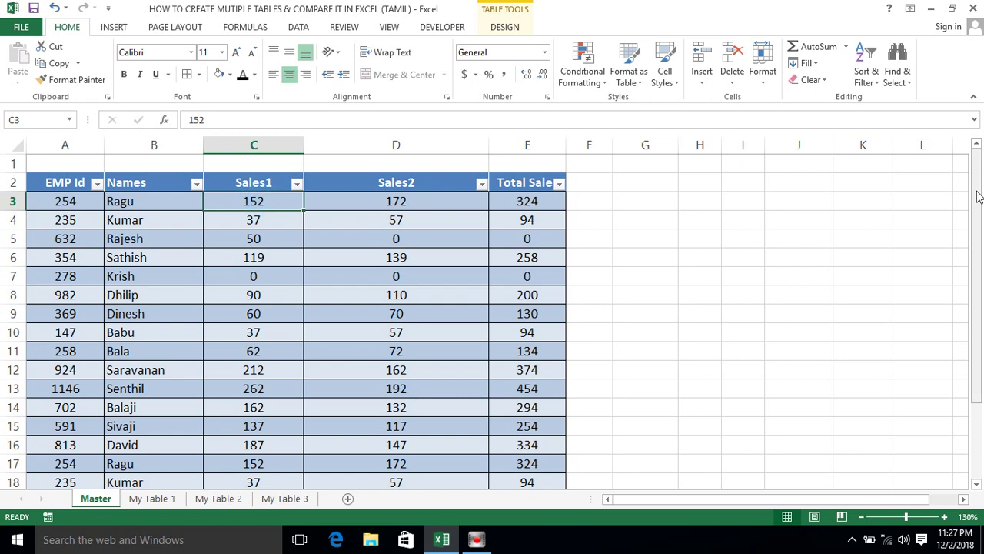
pyautogui.moveTo(978, 196); pyautogui.dragTo(975, 270)
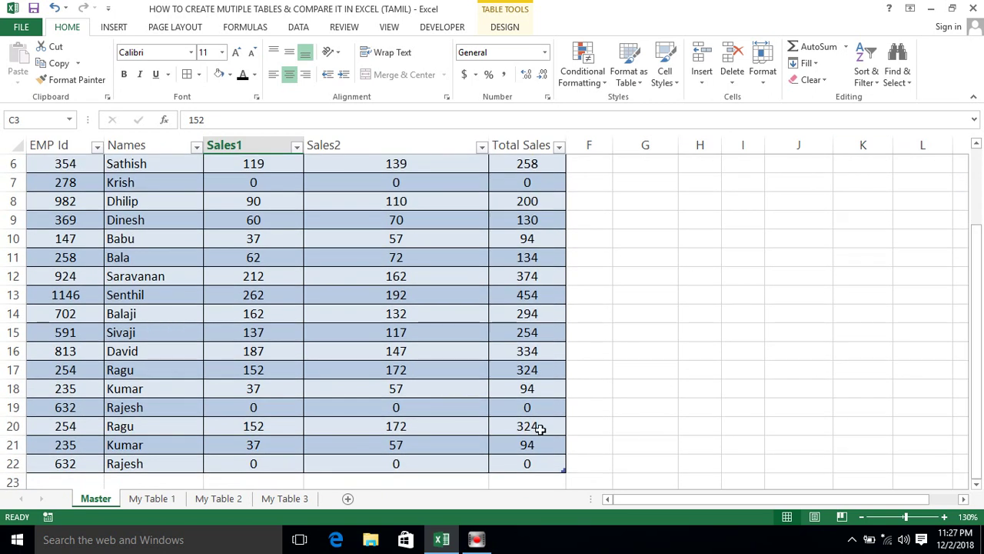
pyautogui.click(278, 423)
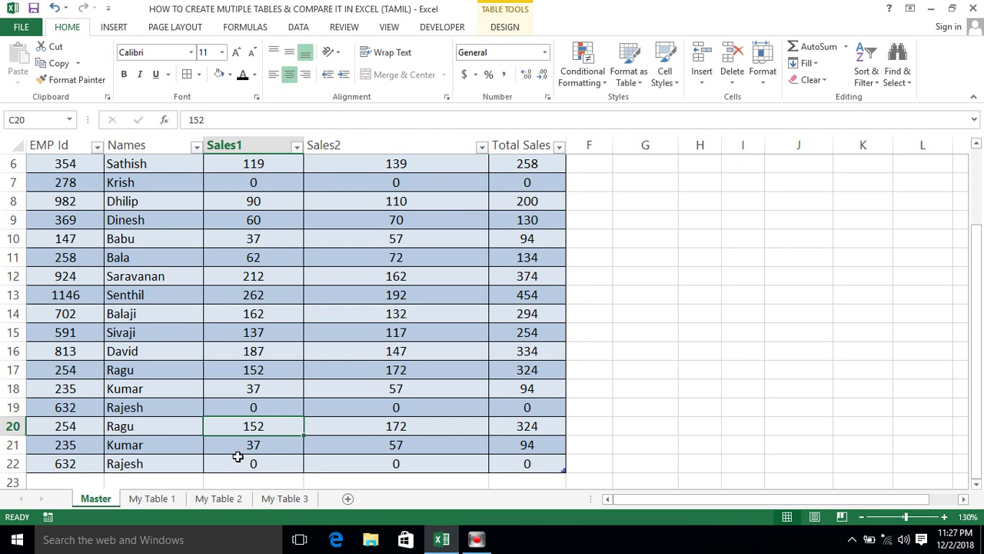
pyautogui.click(265, 367)
pyautogui.click(641, 276)
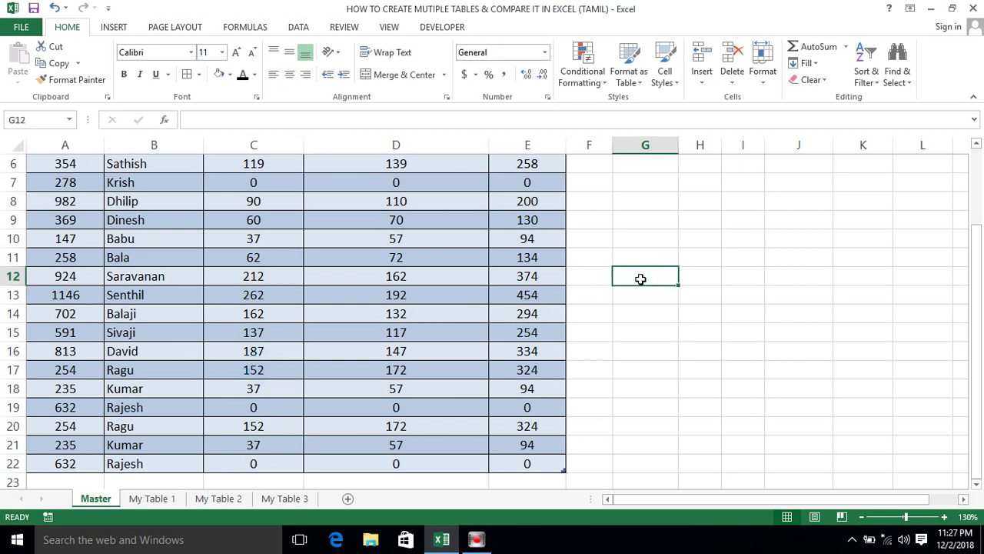
pyautogui.write('=3')
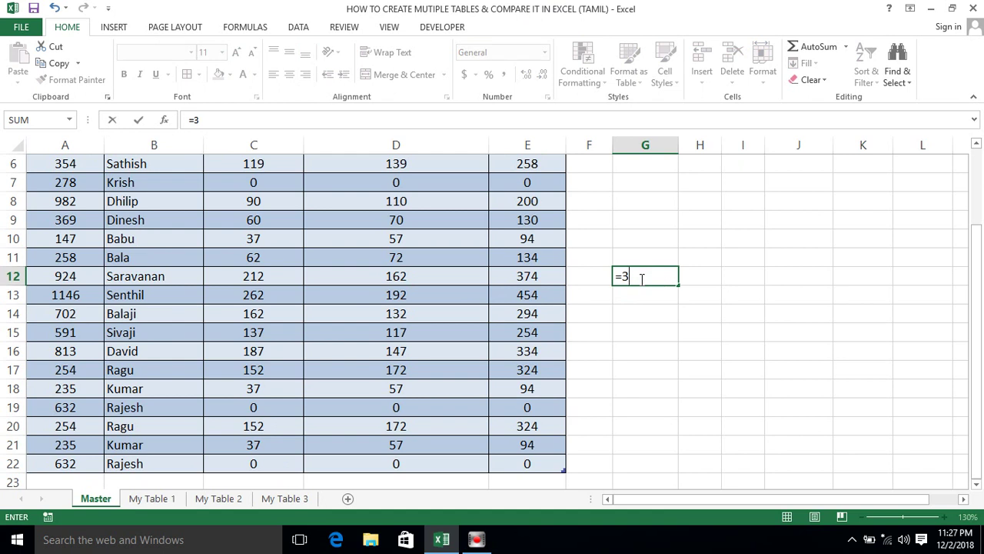
pyautogui.write('152')
pyautogui.press('Return')
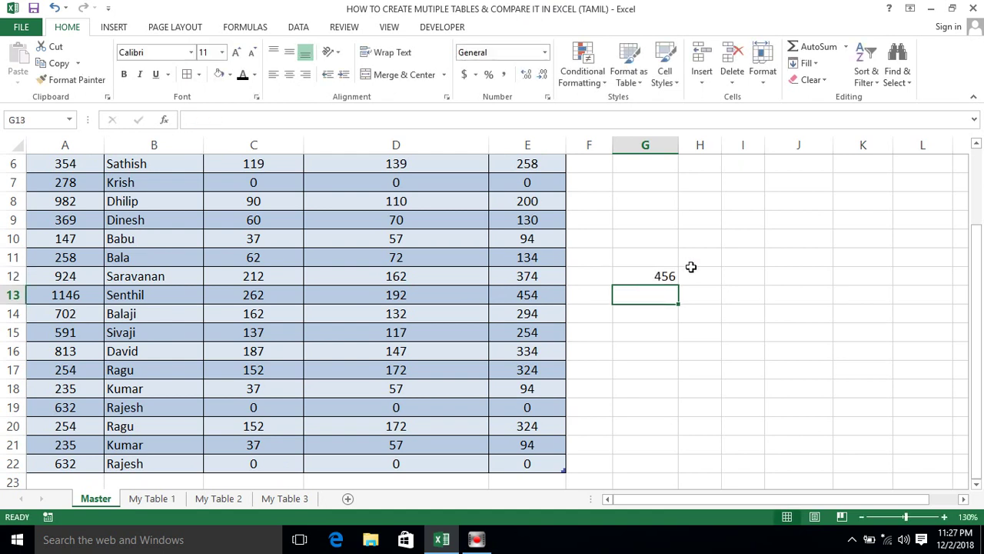
pyautogui.click(674, 274)
pyautogui.press('Delete')
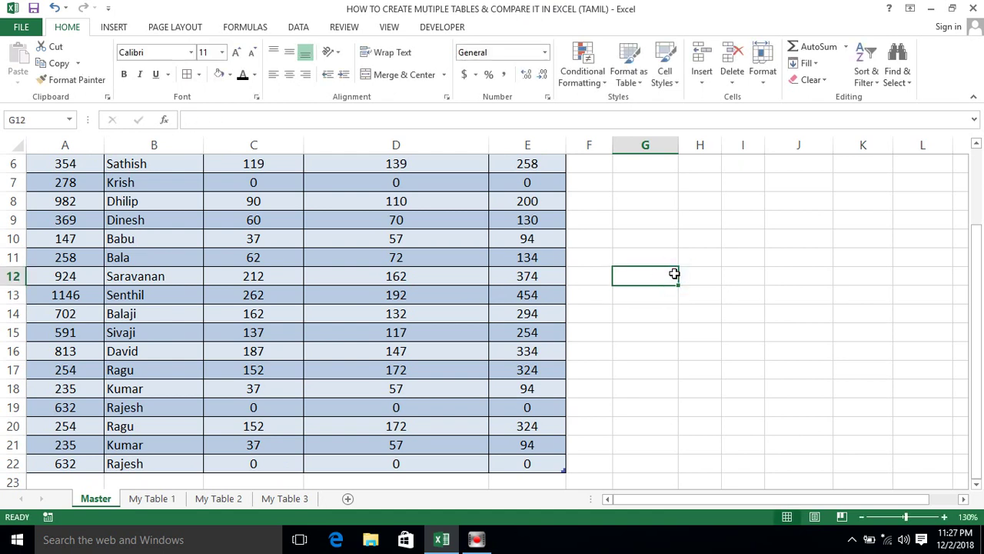
pyautogui.click(220, 497)
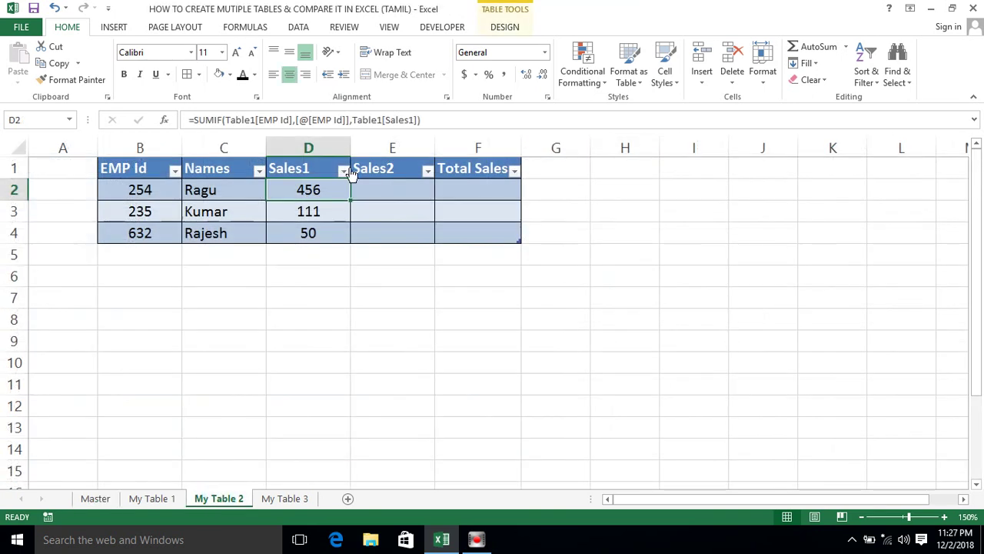
pyautogui.click(378, 193)
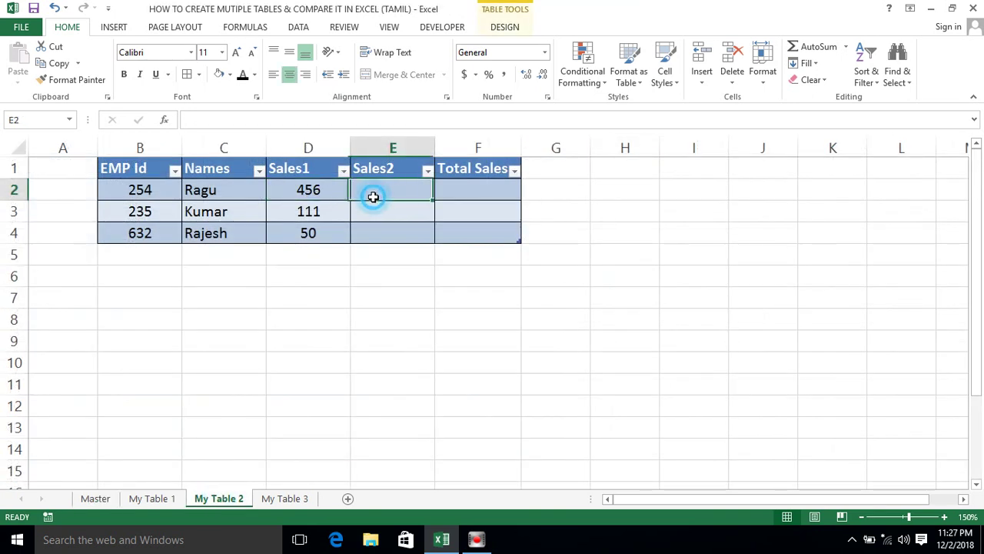
pyautogui.click(282, 189)
pyautogui.hotkey('shift', 'Down')
pyautogui.hotkey('shift', 'Down')
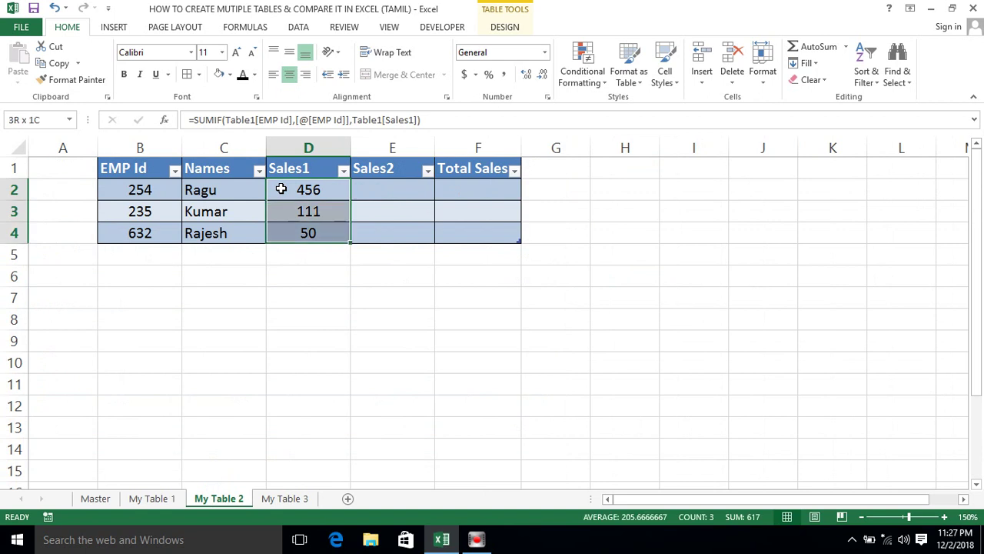
pyautogui.press('Right')
pyautogui.press('Left')
pyautogui.press('Left')
pyautogui.press('Right')
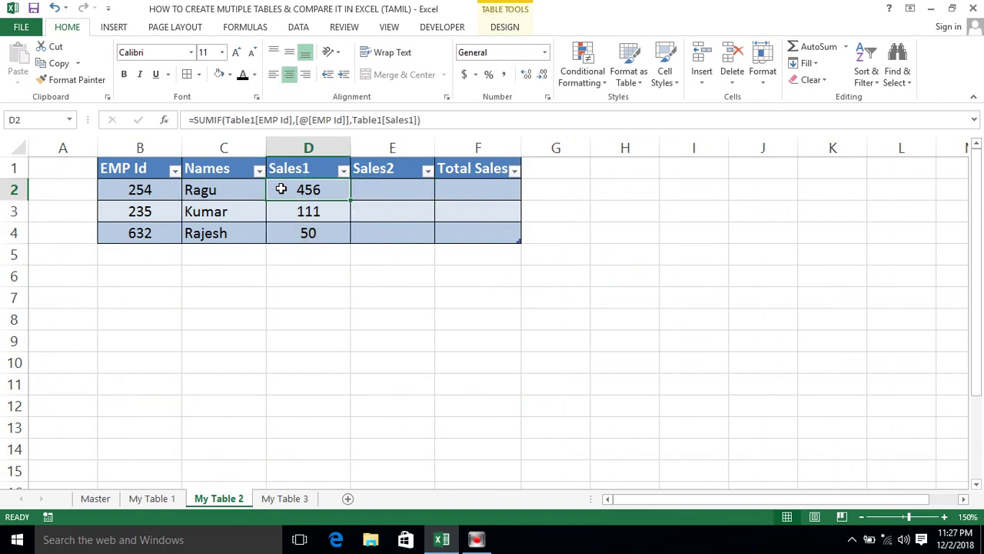
pyautogui.press('Right')
pyautogui.click(302, 193)
# Step: In E2, start =SUMIF with Table1[EMP Id] as range and this row's EMP Id as criteria
pyautogui.click(367, 190)
pyautogui.write('=sumi')
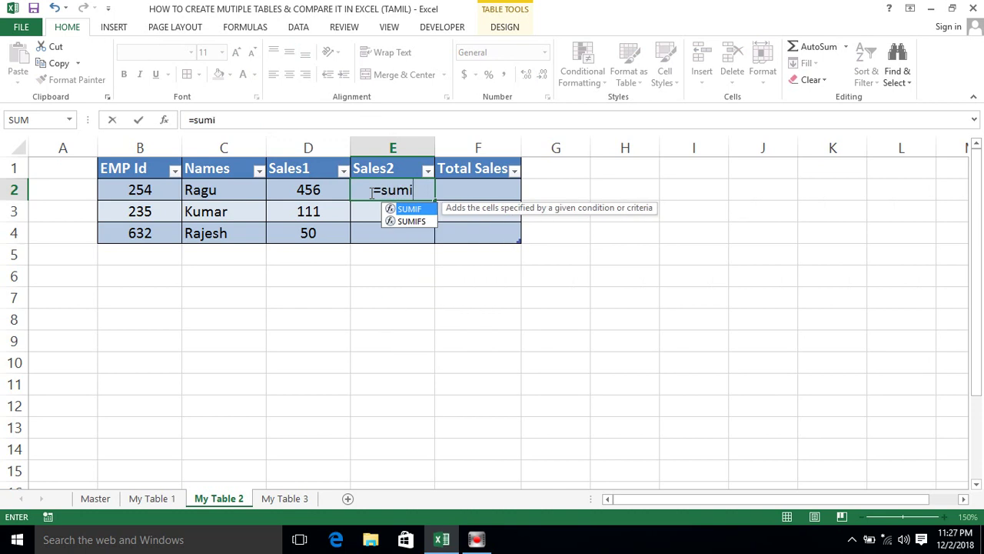
pyautogui.press('Tab')
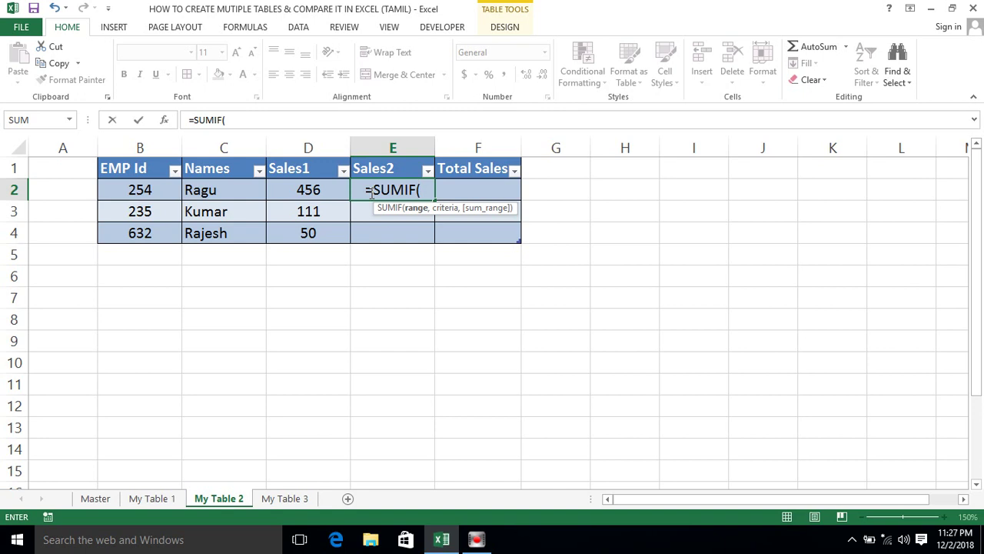
pyautogui.write('ta')
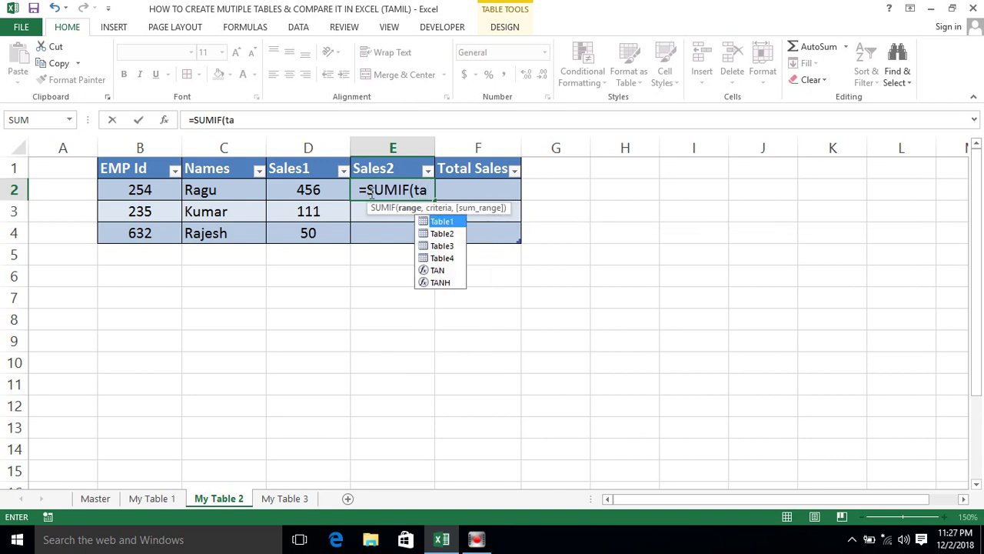
pyautogui.press('Tab')
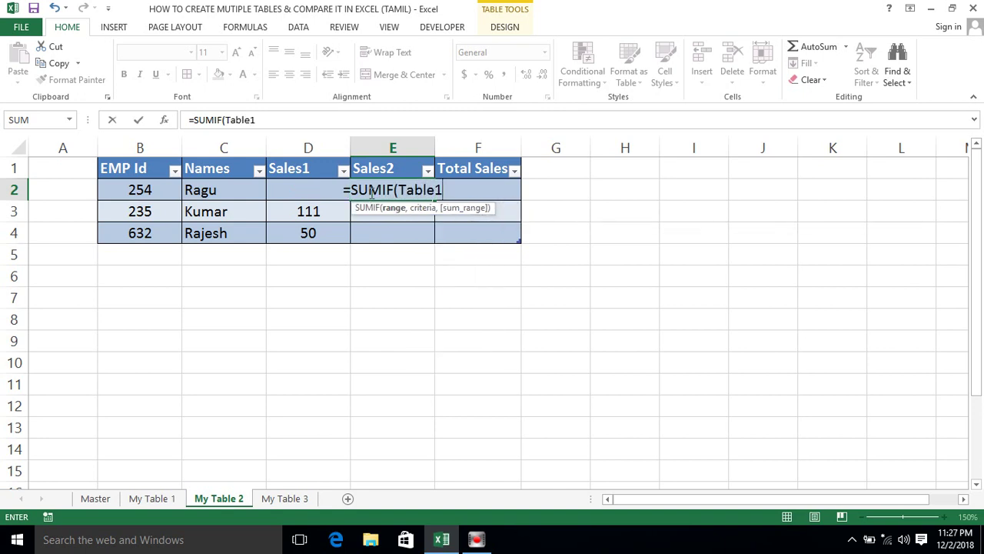
pyautogui.write('[')
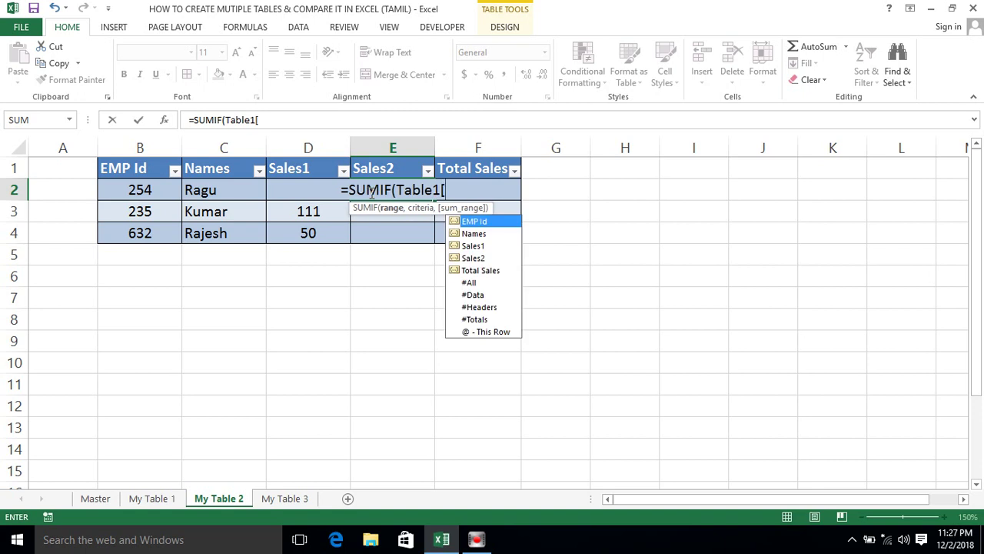
pyautogui.press('Tab')
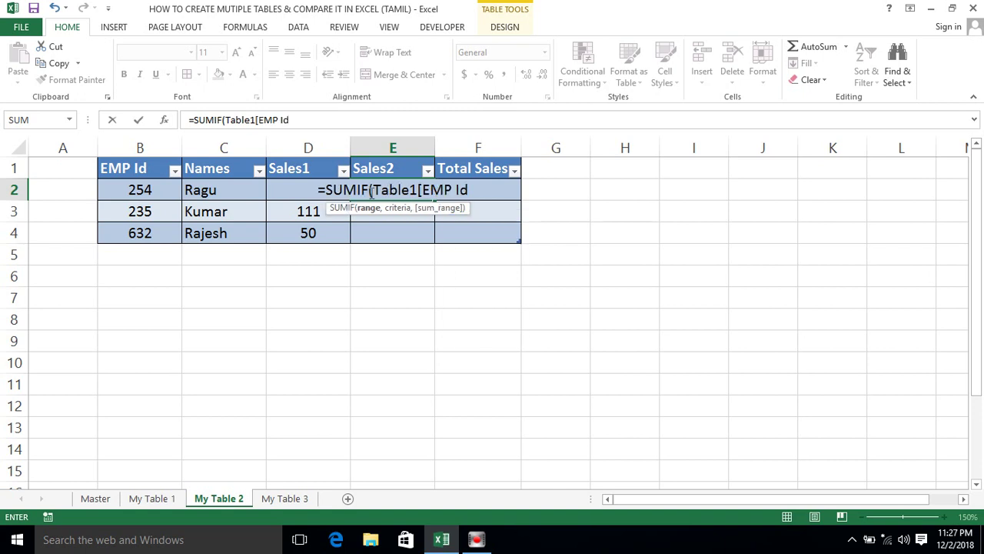
pyautogui.write(']')
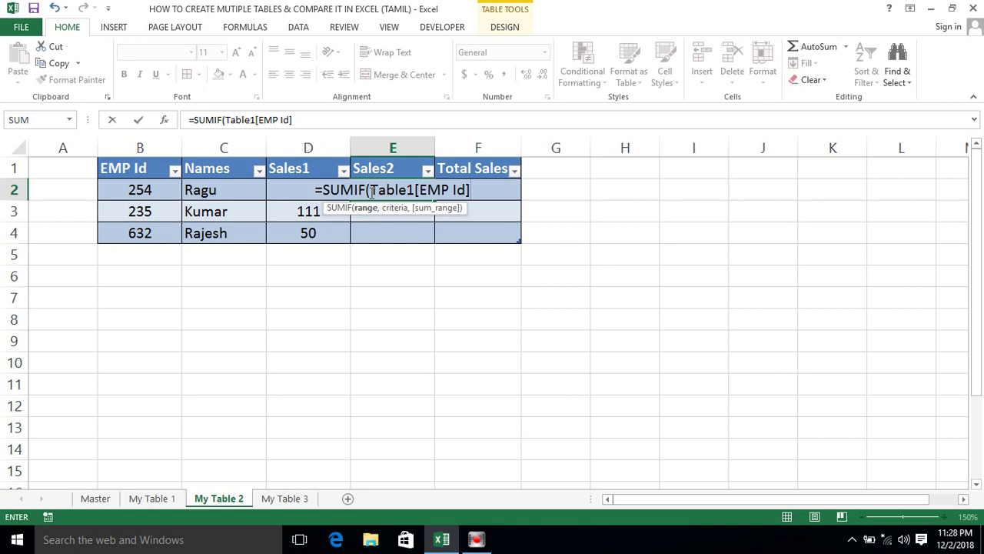
pyautogui.write(',')
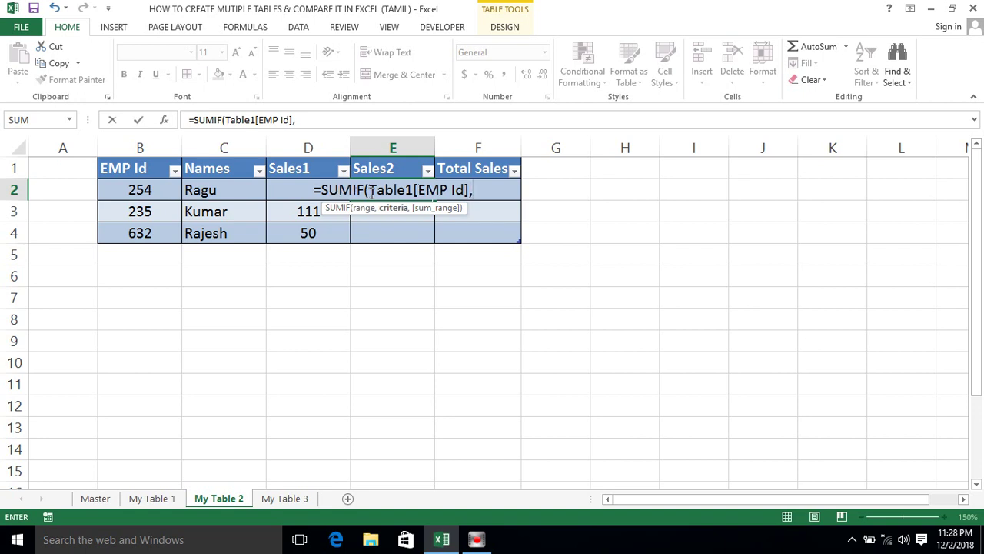
pyautogui.click(142, 193)
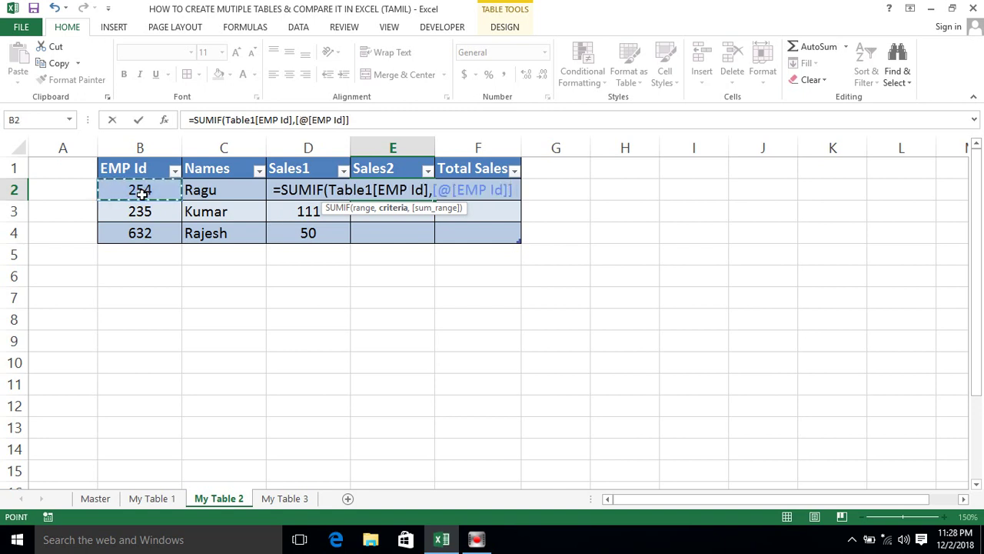
# Step: Finish the formula with Table1[Sales2] as the sum range and commit it
pyautogui.write(',')
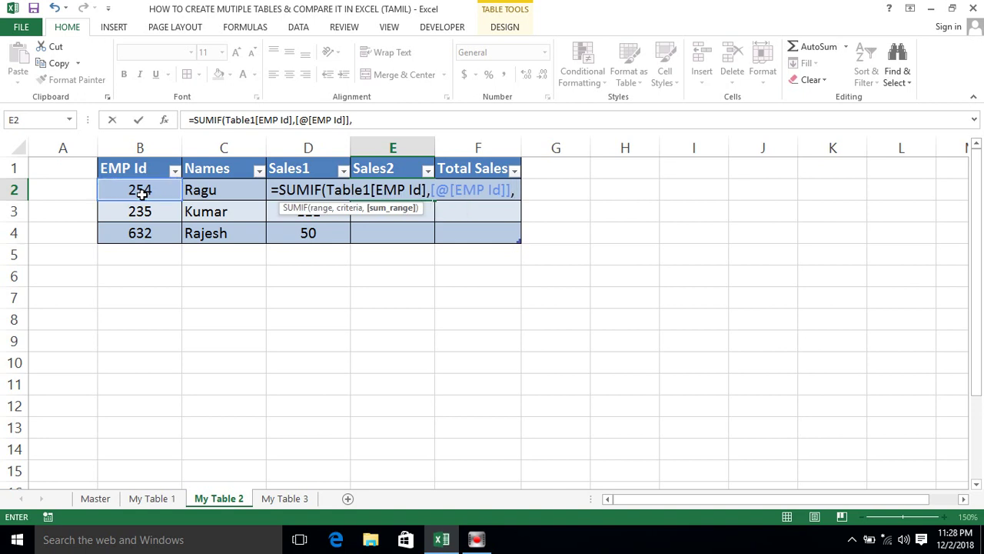
pyautogui.write('t')
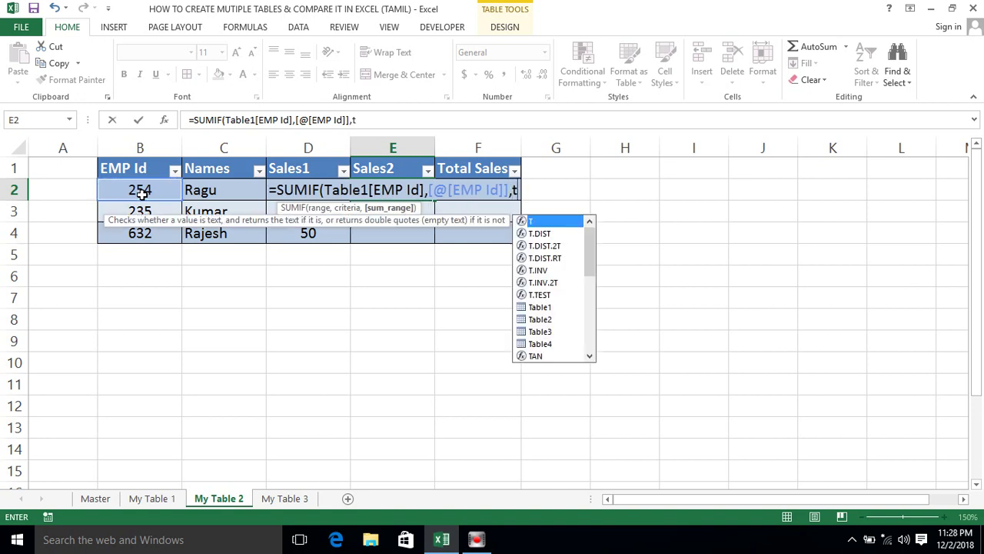
pyautogui.write('a')
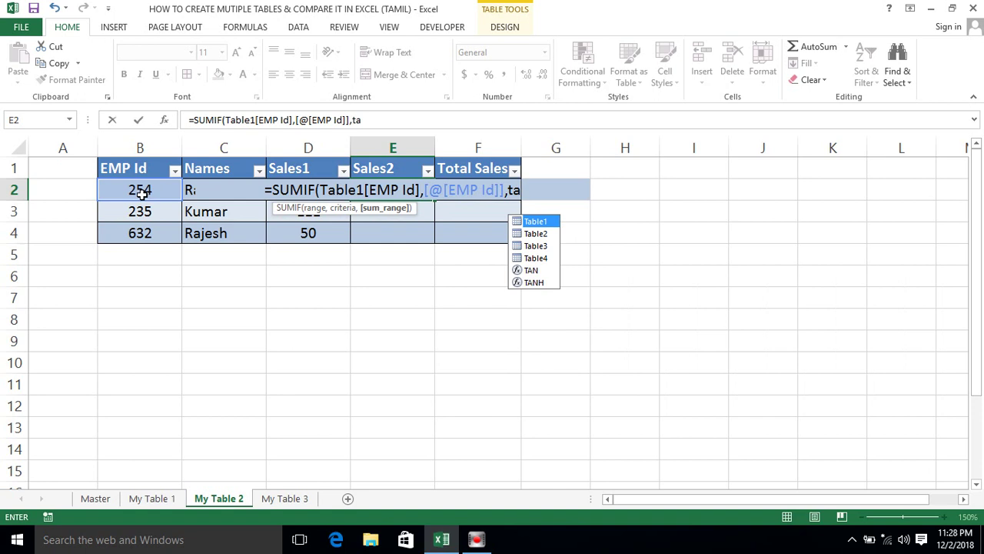
pyautogui.press('Tab')
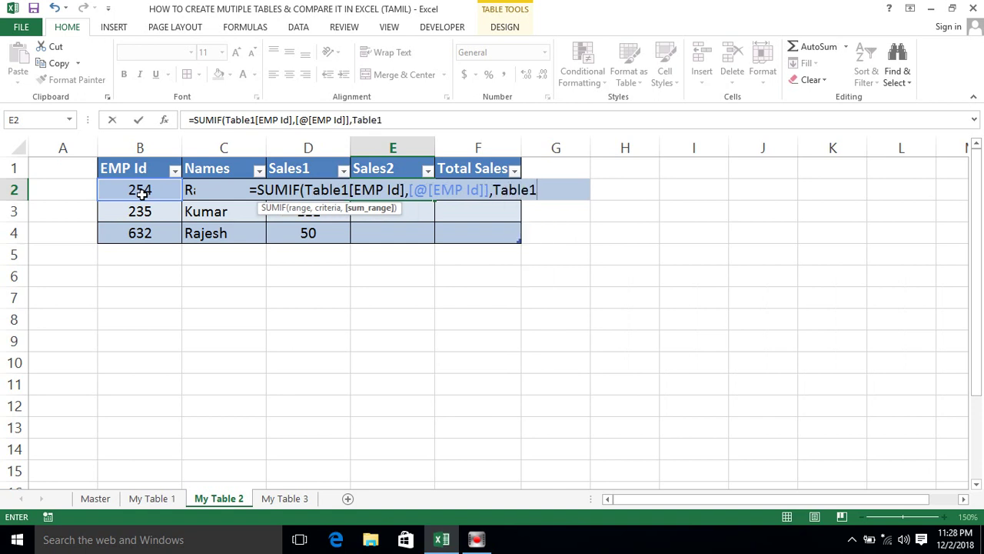
pyautogui.write('[')
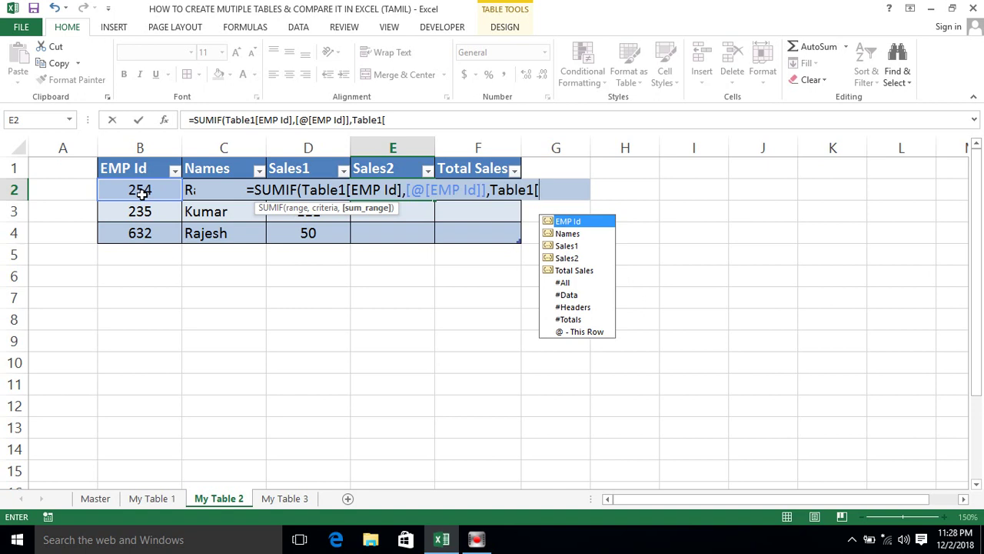
pyautogui.press('Down')
pyautogui.press('Down')
pyautogui.press('Down')
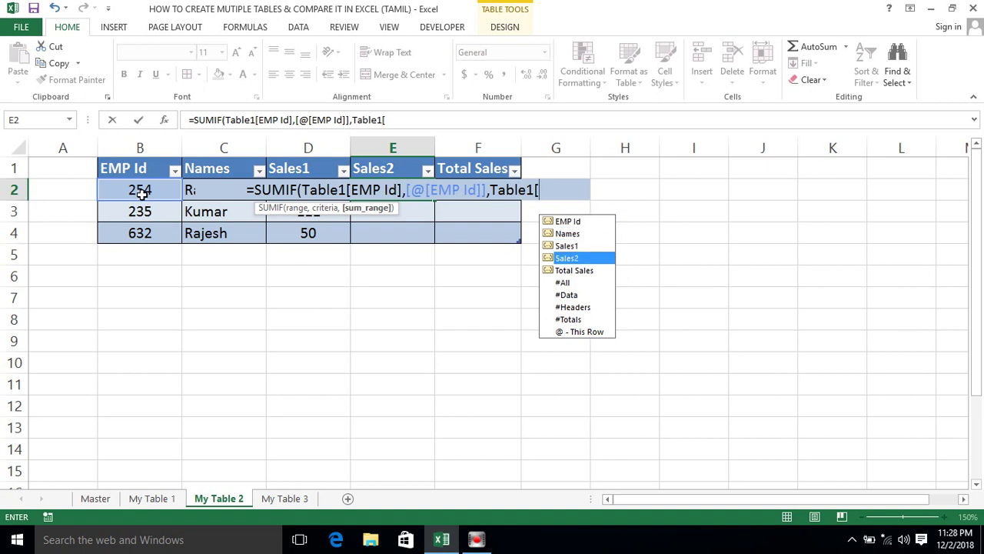
pyautogui.press('Tab')
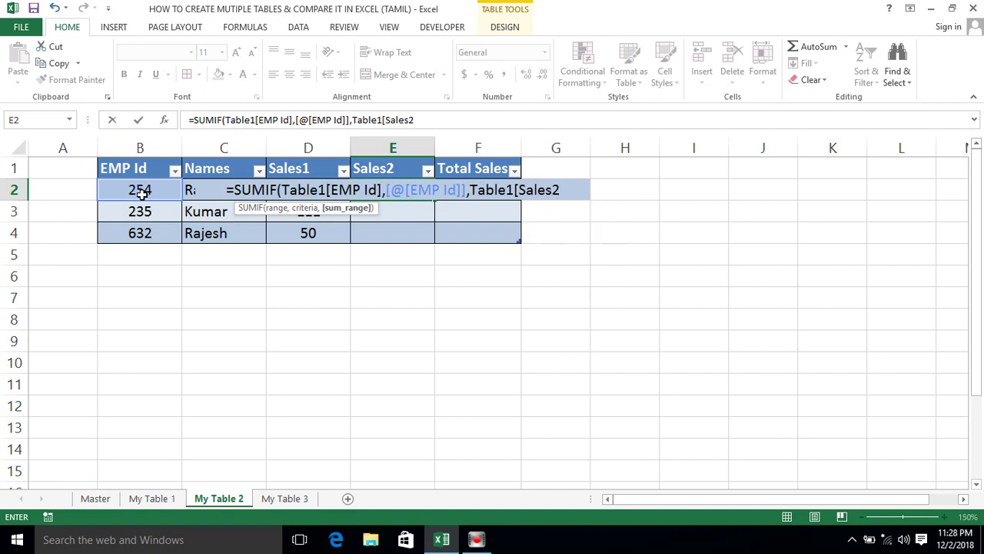
pyautogui.write(']')
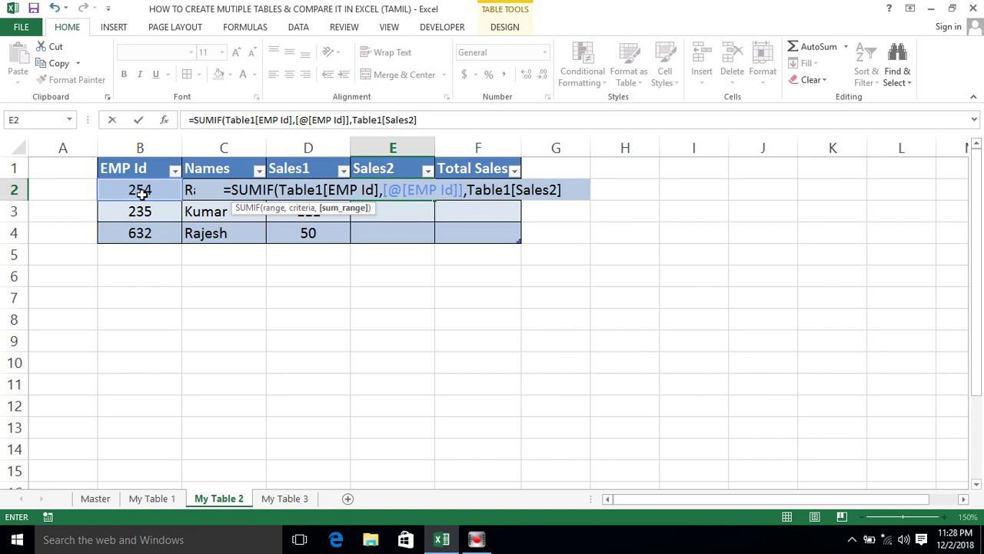
pyautogui.write(')')
pyautogui.press('Return')
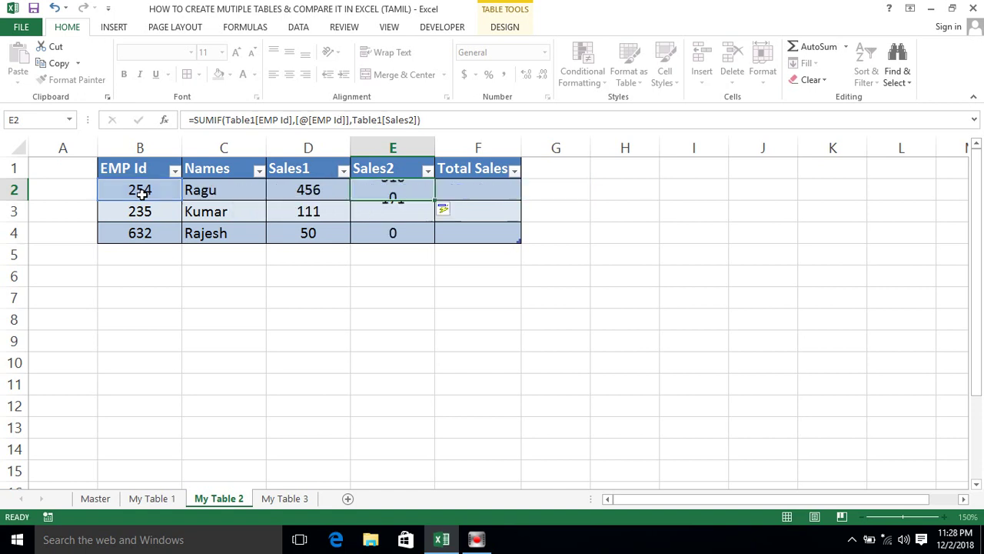
# Step: Check the new Sales2 results for Ragu and Kumar
pyautogui.click(386, 189)
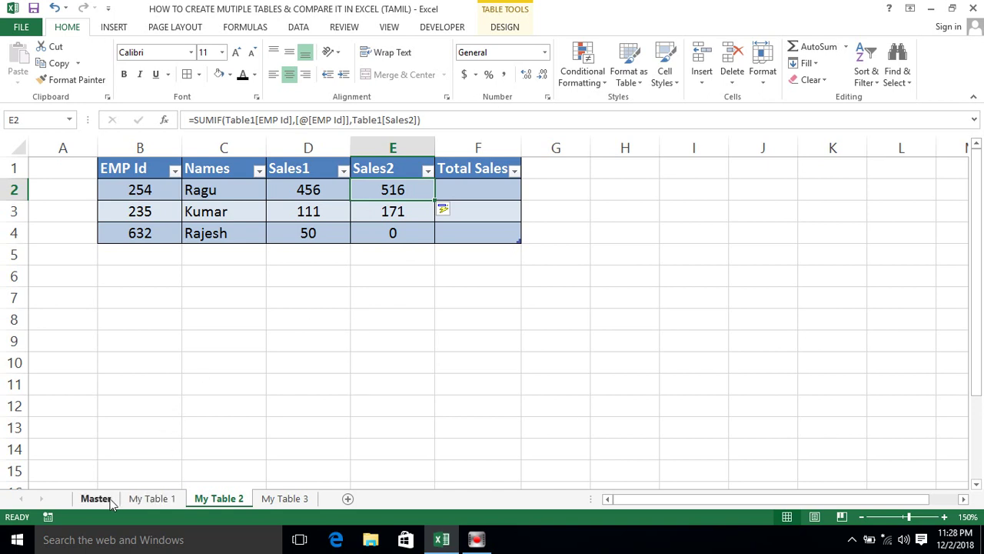
pyautogui.click(384, 214)
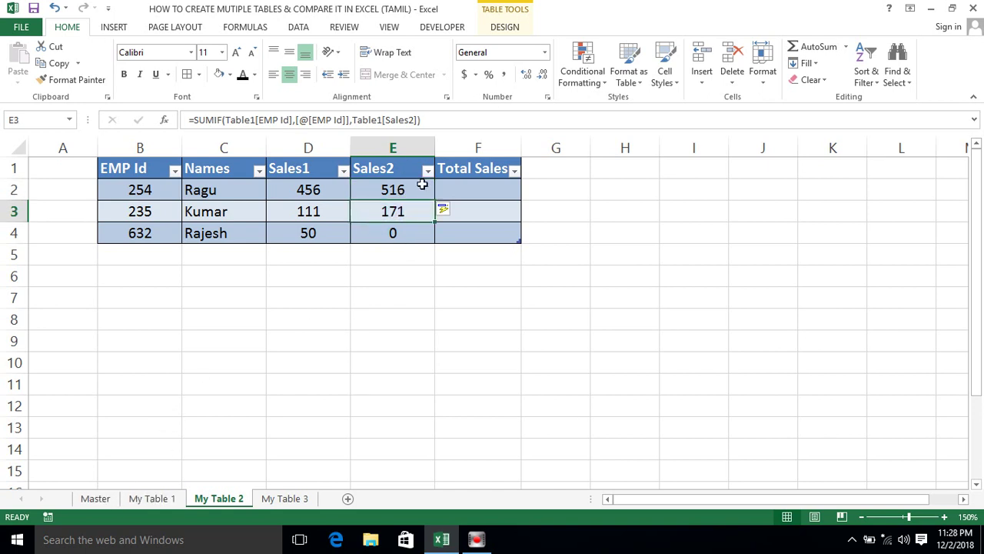
pyautogui.click(393, 189)
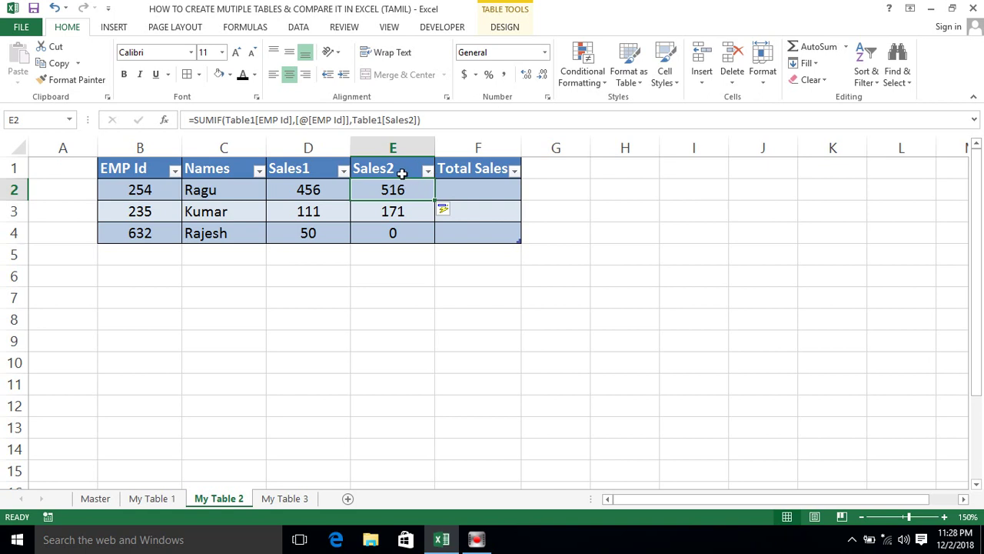
# Step: Enter 100 as Sales2 in the last Rajesh row of the Master table, then return to My Table 2
pyautogui.click(96, 498)
pyautogui.click(265, 299)
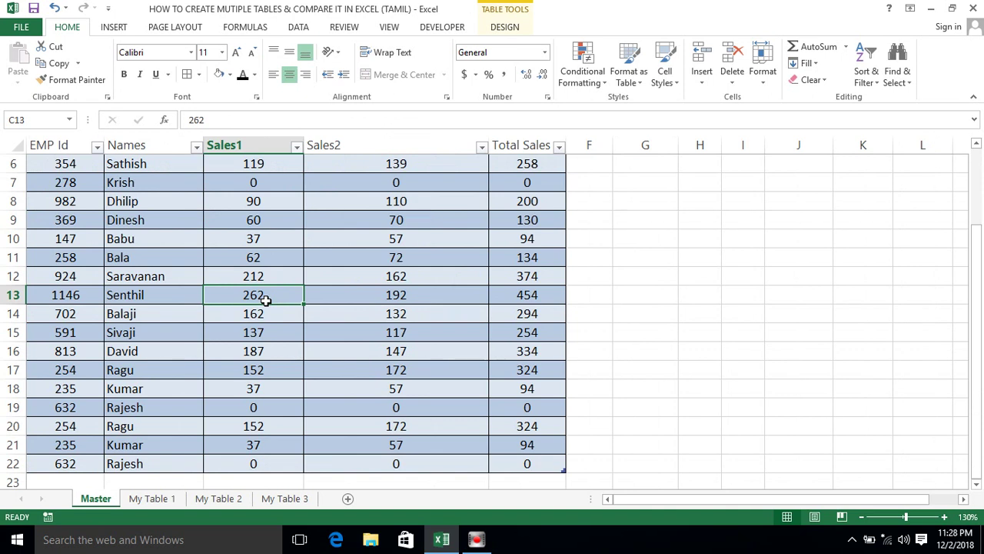
pyautogui.hotkey('ctrl', 'Up')
pyautogui.press('Right')
pyautogui.press('Down')
pyautogui.press('Down')
pyautogui.press('Down')
pyautogui.press('Down')
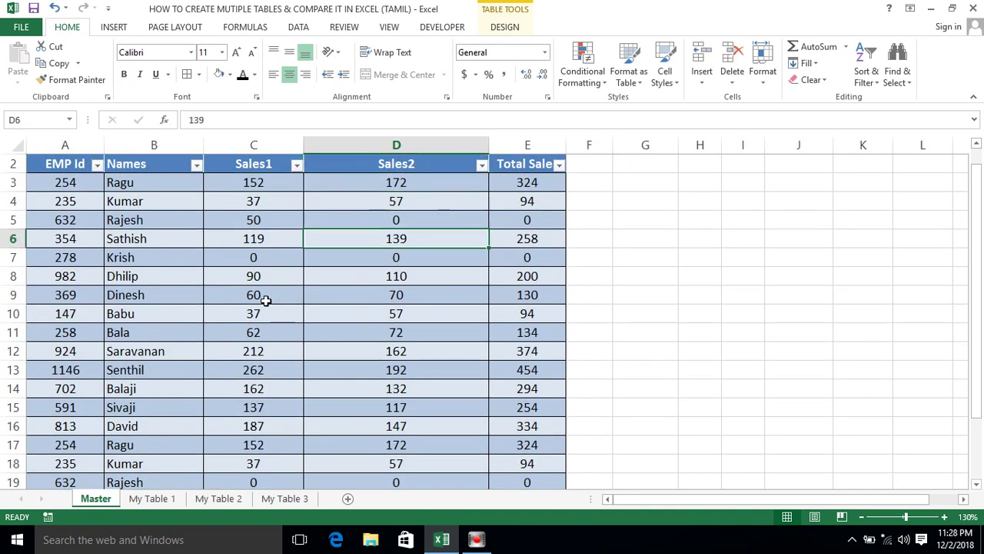
pyautogui.press('Up')
pyautogui.hotkey('shift', 'space')
pyautogui.press('Down')
pyautogui.press('Down')
pyautogui.hotkey('ctrl', 'Down')
pyautogui.press('Down')
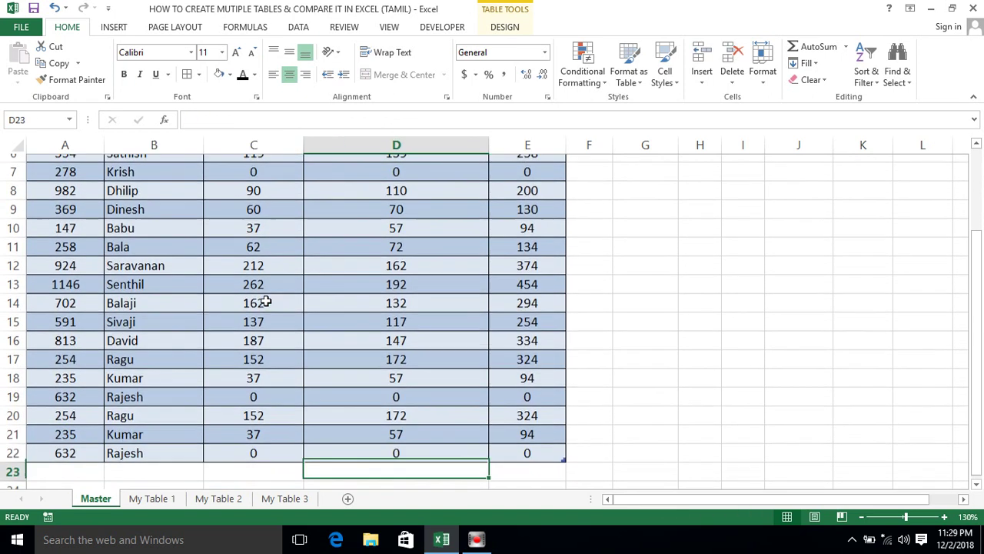
pyautogui.press('Up')
pyautogui.write('100')
pyautogui.press('Return')
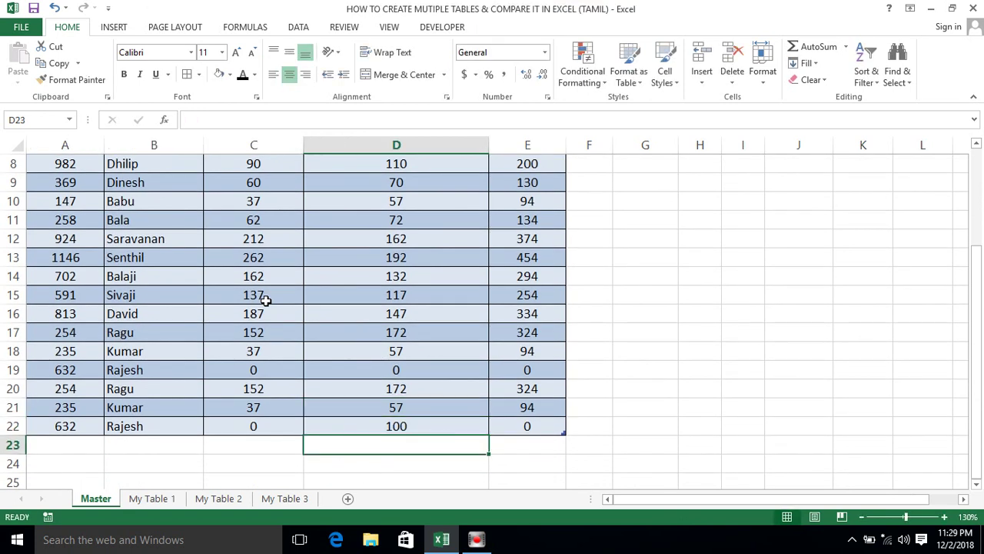
pyautogui.hotkey('ctrl', 'Up')
pyautogui.hotkey('ctrl', 'Up')
pyautogui.hotkey('ctrl', 'Up')
pyautogui.click(219, 498)
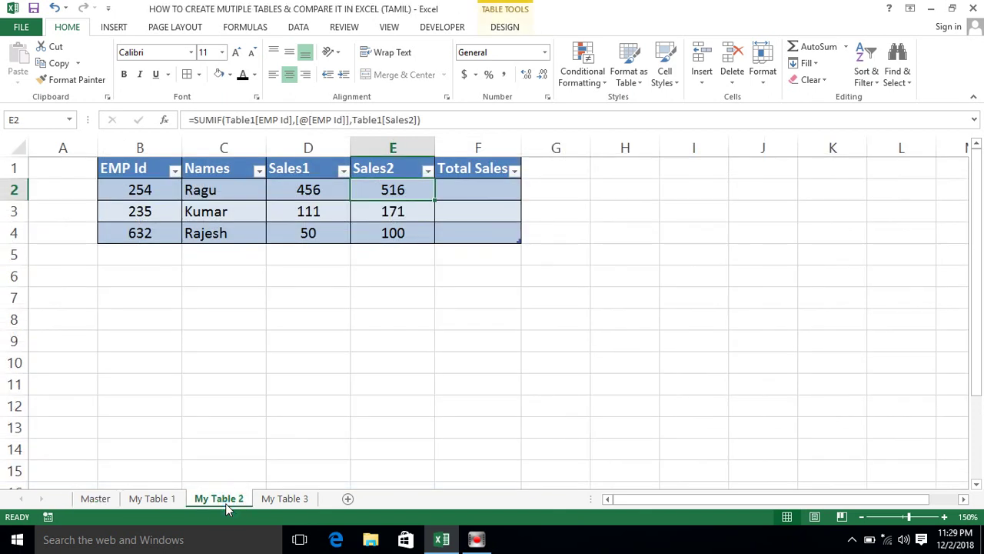
pyautogui.click(402, 235)
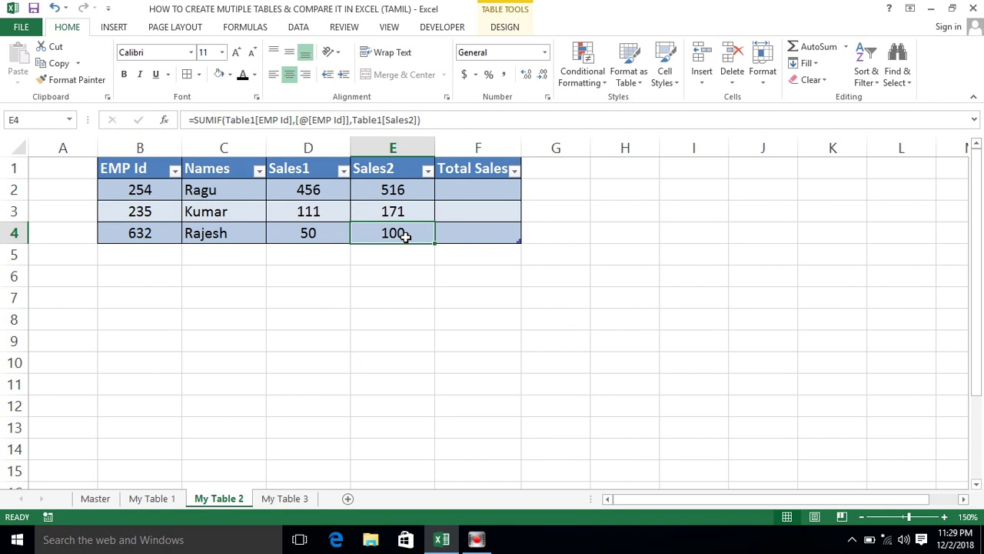
pyautogui.click(485, 184)
pyautogui.write('=')
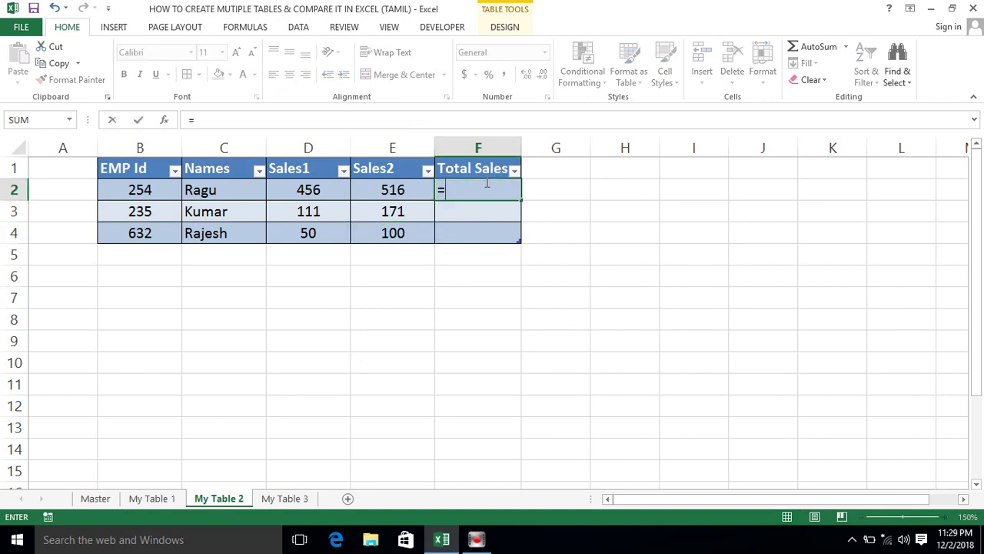
pyautogui.press('Left')
pyautogui.press('Left')
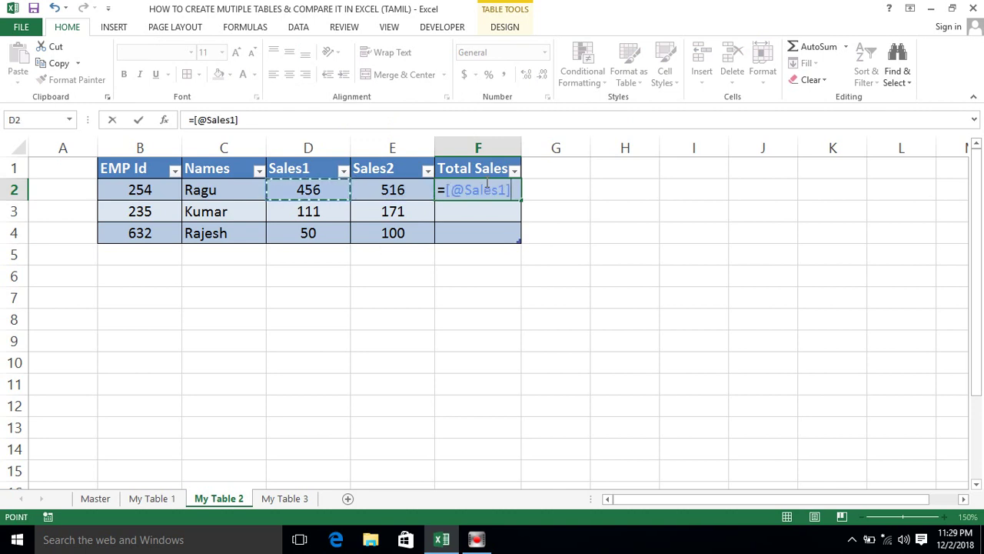
pyautogui.write('+')
pyautogui.click(405, 196)
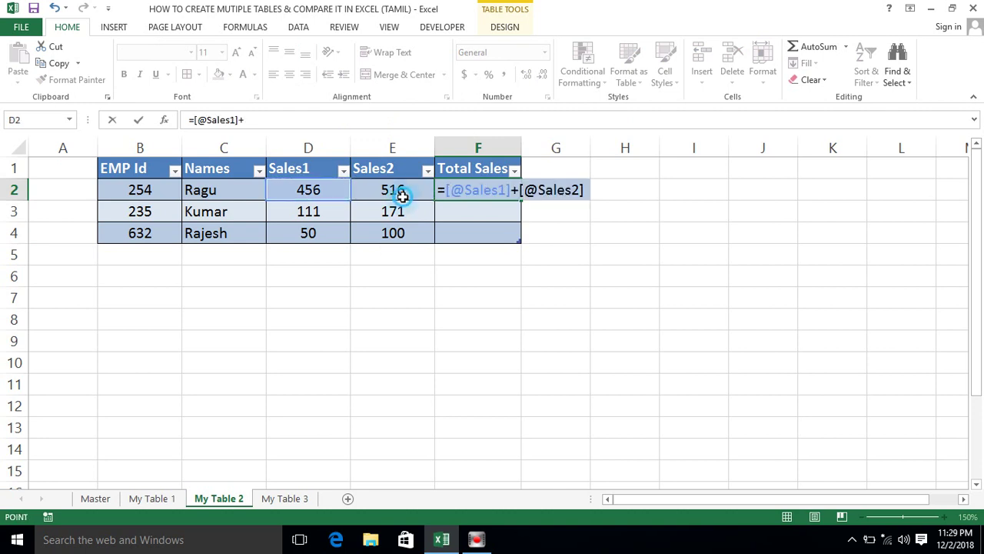
pyautogui.press('Return')
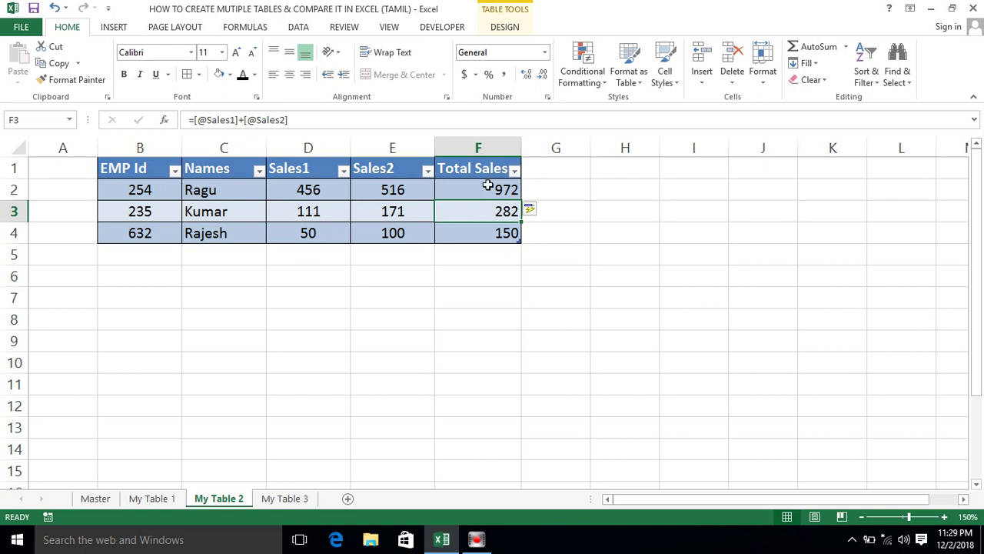
# Step: On My Table 3, start a COUNTIF formula in Count Names cell D2
pyautogui.click(288, 502)
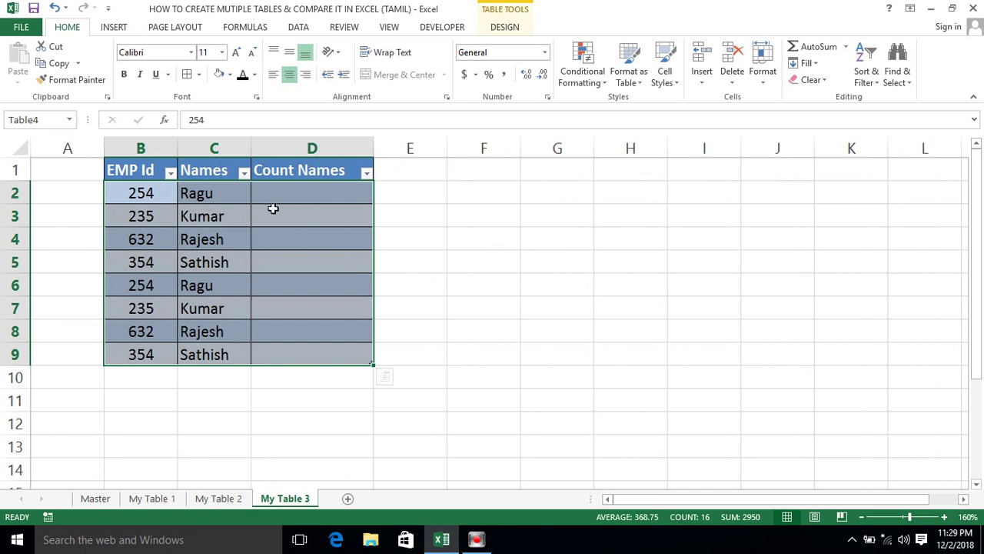
pyautogui.click(273, 208)
pyautogui.click(296, 184)
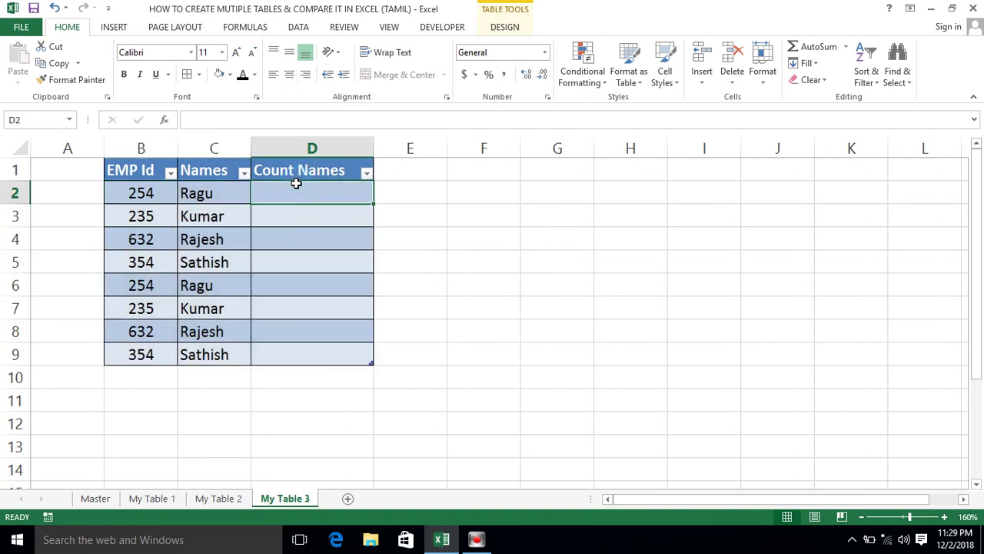
pyautogui.write('=cou')
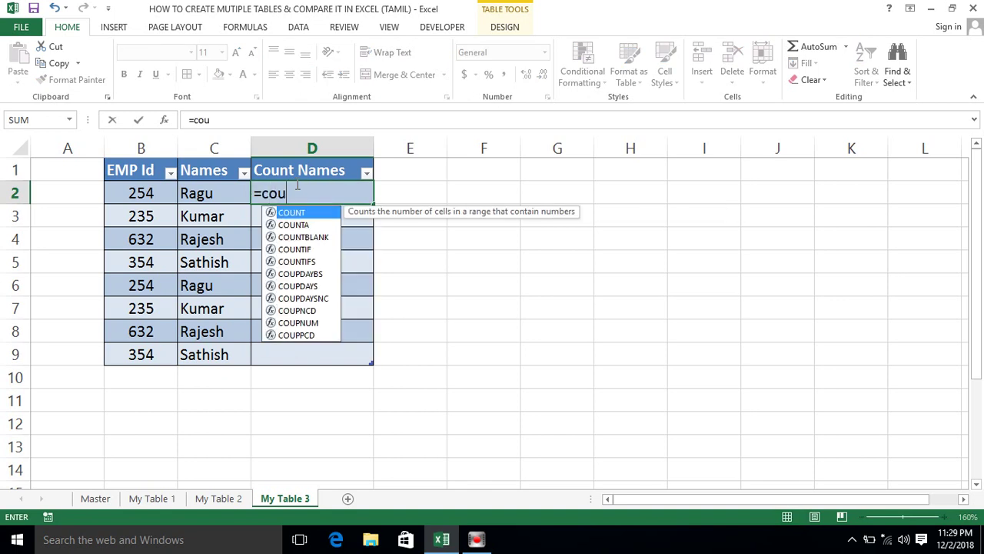
pyautogui.write('n')
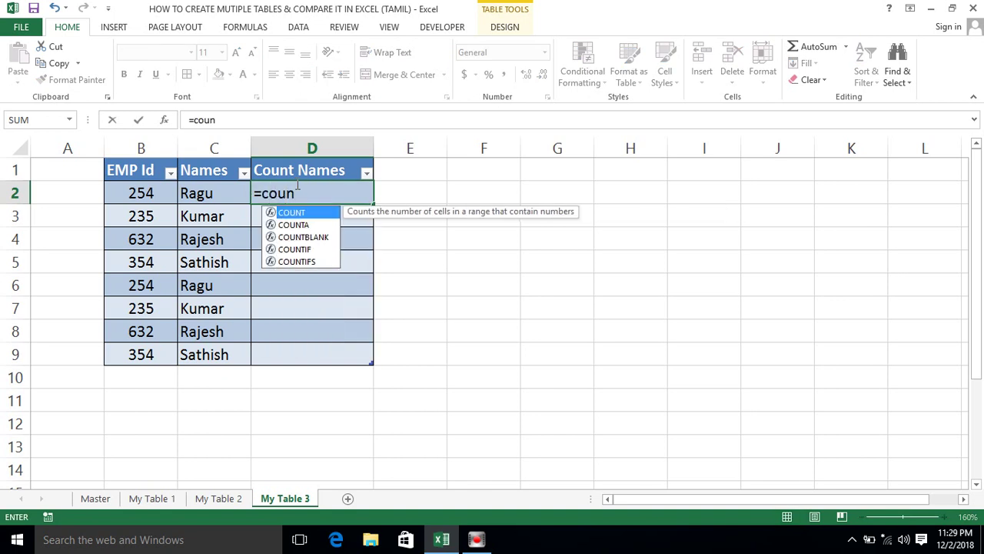
pyautogui.press('Tab')
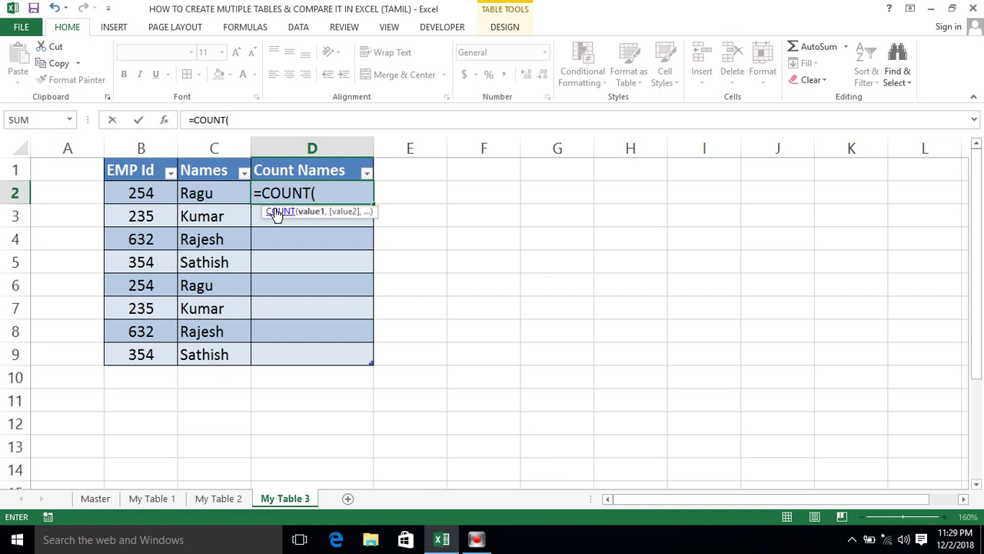
pyautogui.press('BackSpace')
pyautogui.write('if')
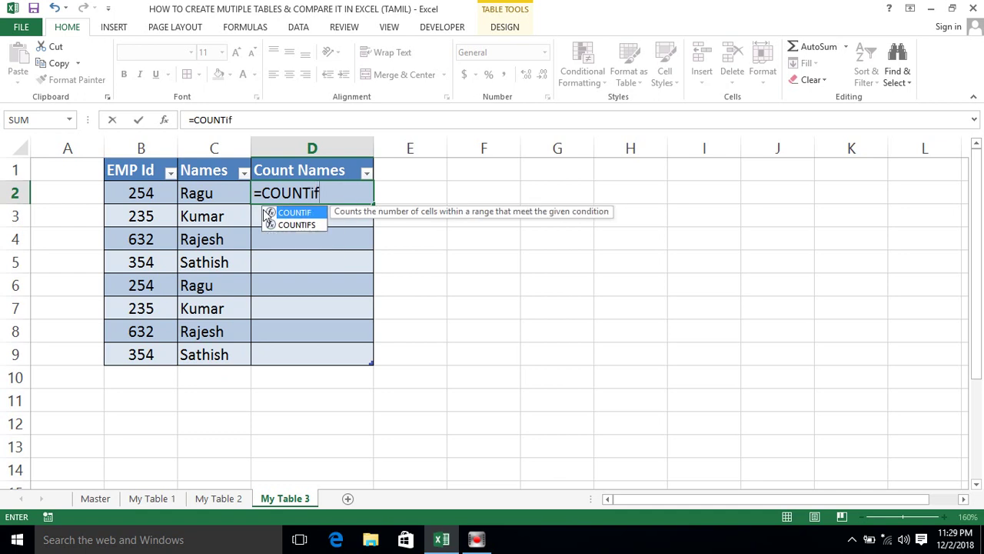
pyautogui.press('Tab')
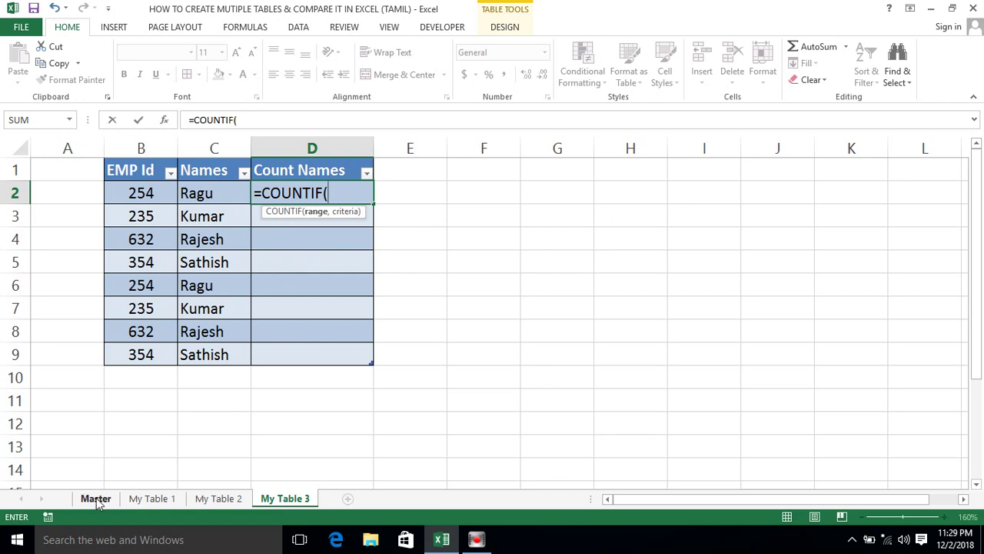
# Step: Count Master's Names column against each row's name, giving 3, 3, 3 and 1
pyautogui.click(209, 499)
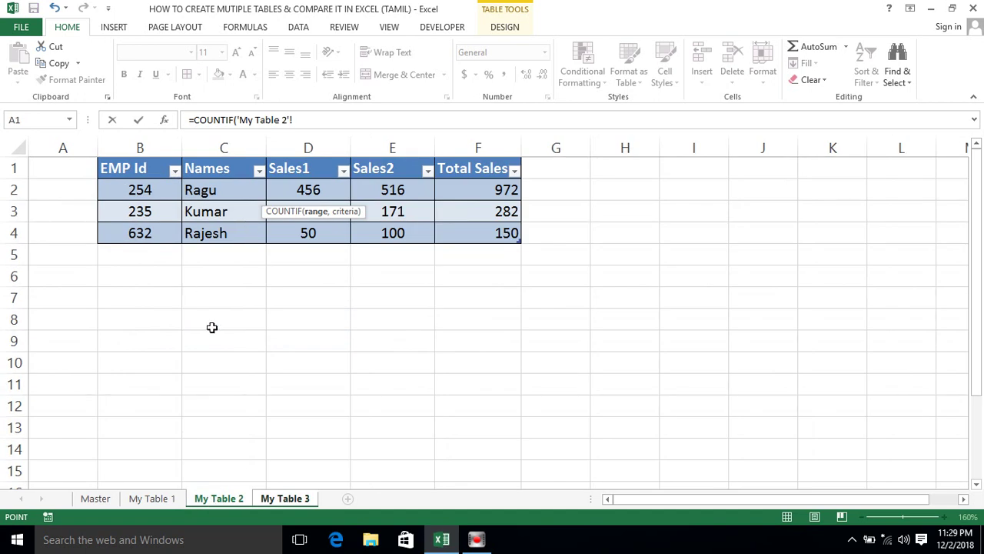
pyautogui.click(148, 499)
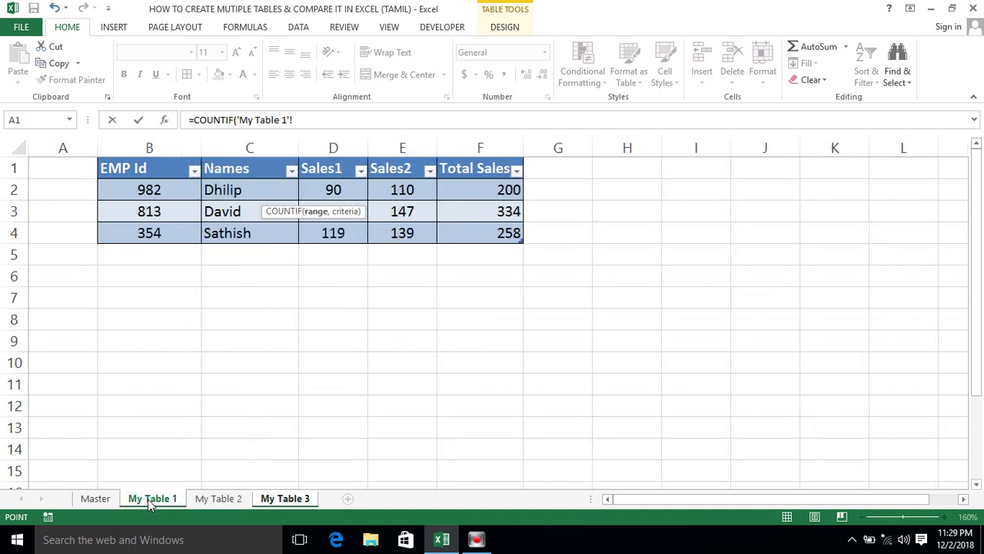
pyautogui.click(93, 499)
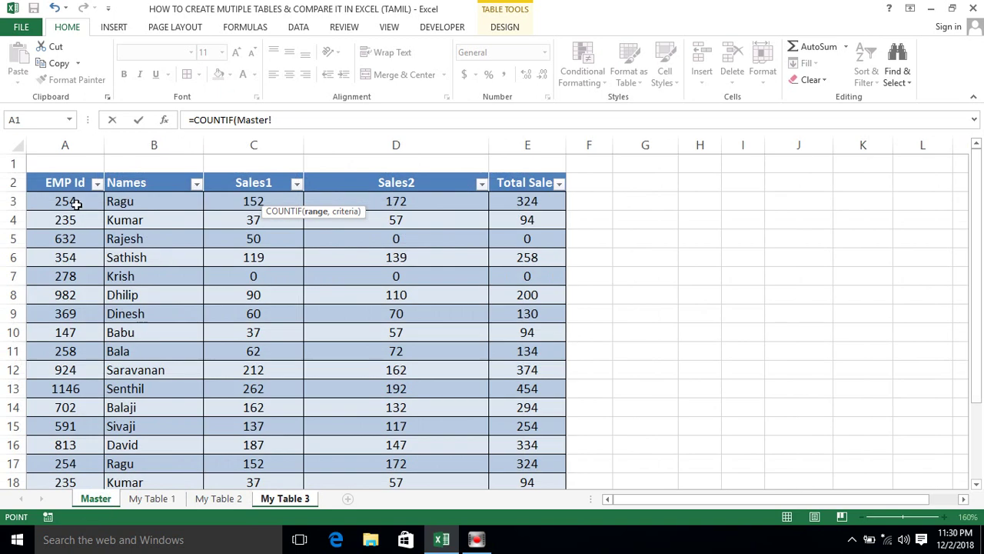
pyautogui.click(139, 197)
pyautogui.hotkey('ctrl', 'shift', 'Down')
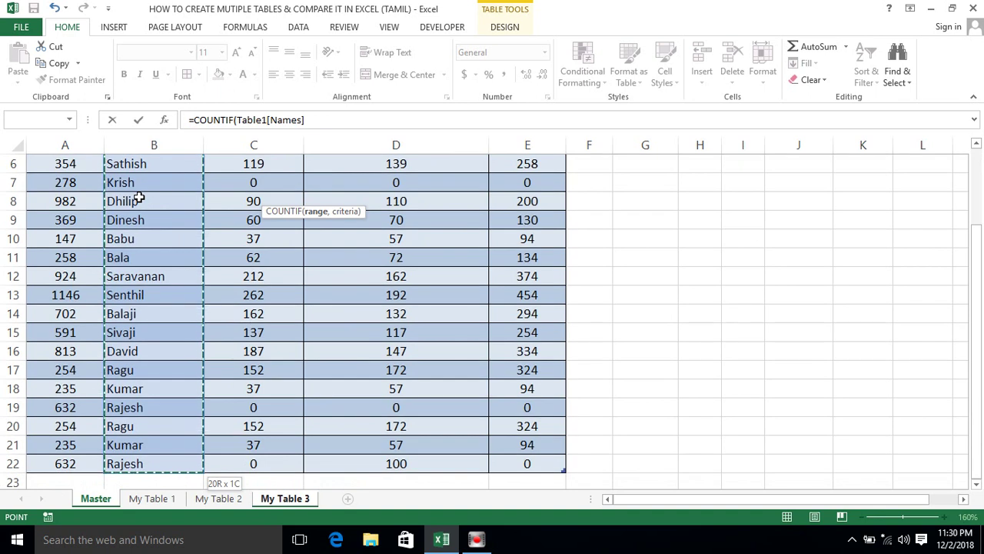
pyautogui.write(',')
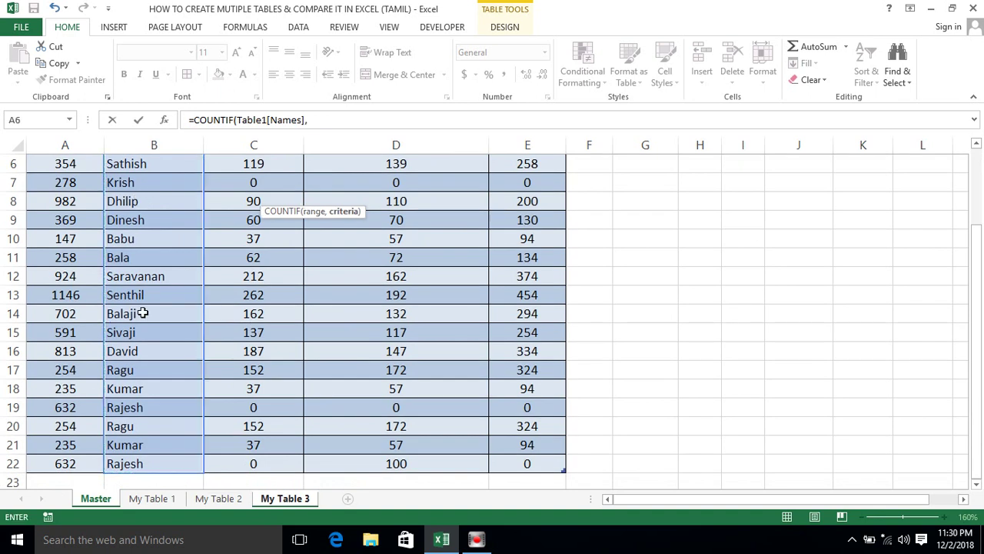
pyautogui.click(270, 499)
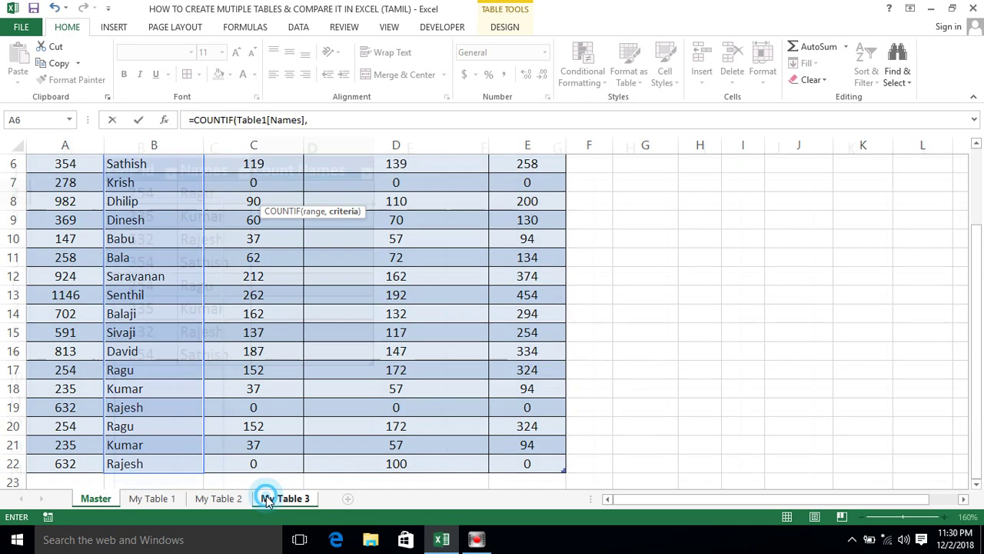
pyautogui.click(192, 192)
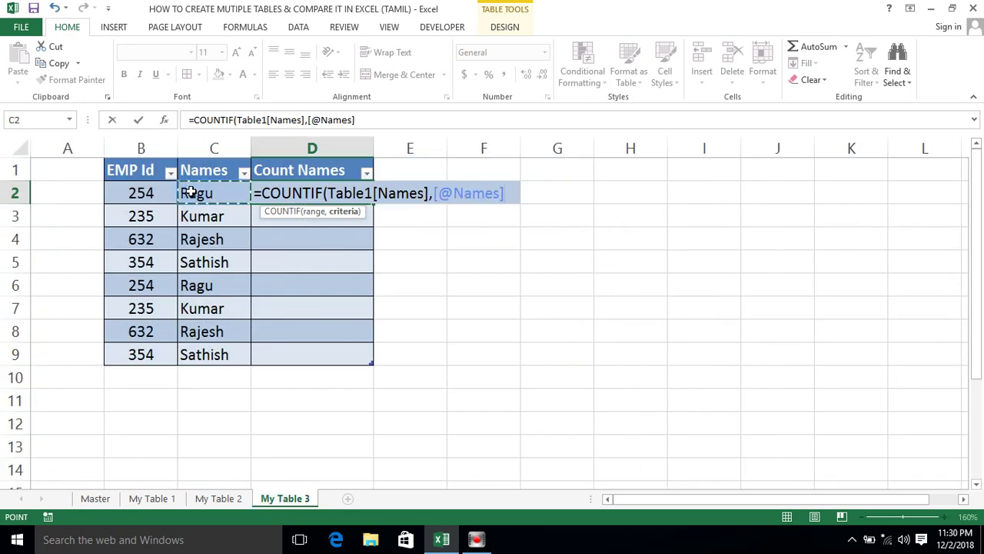
pyautogui.press('Return')
pyautogui.click(336, 139)
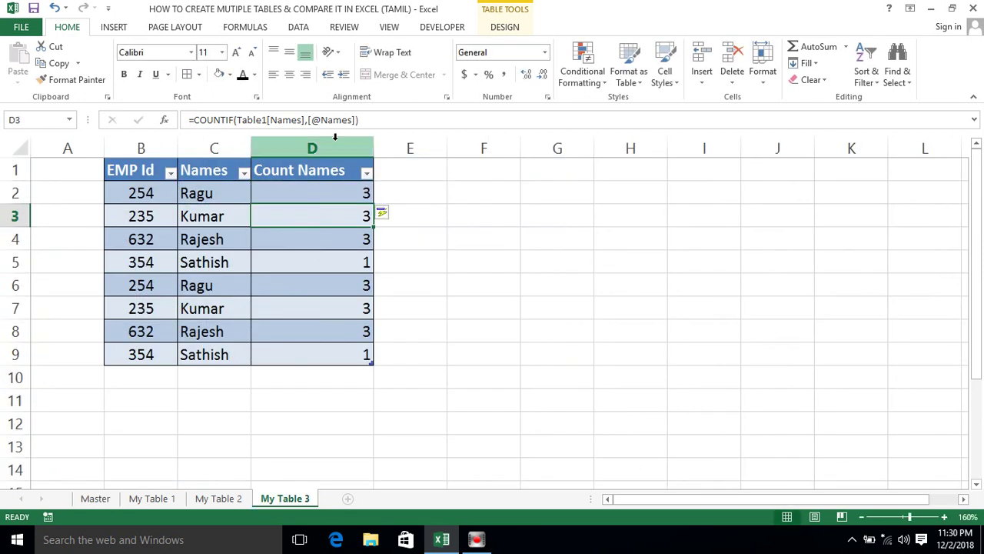
# Step: Centre the Count Names values, then review the D2 formula and the names and EMP Ids in rows 3–5
pyautogui.click(290, 75)
pyautogui.click(299, 200)
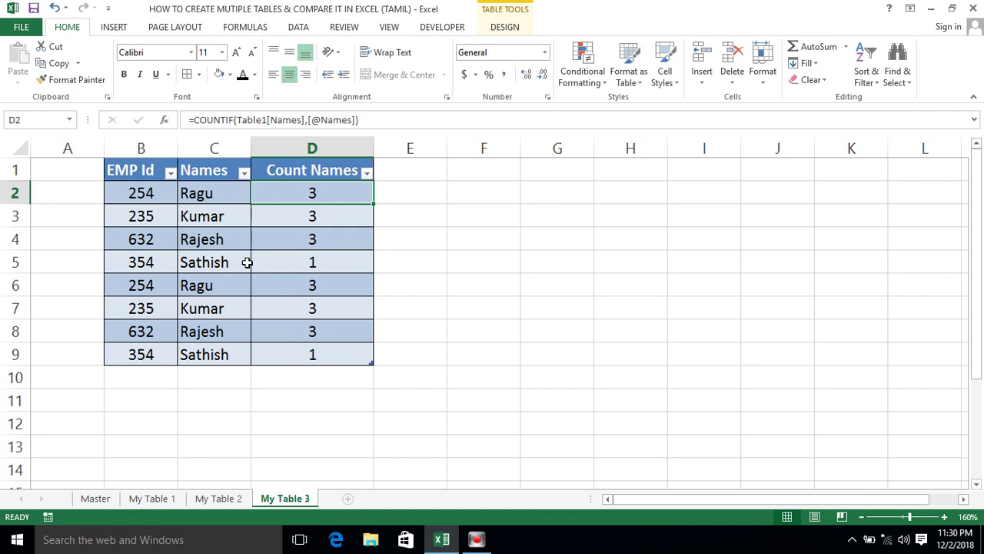
pyautogui.click(241, 220)
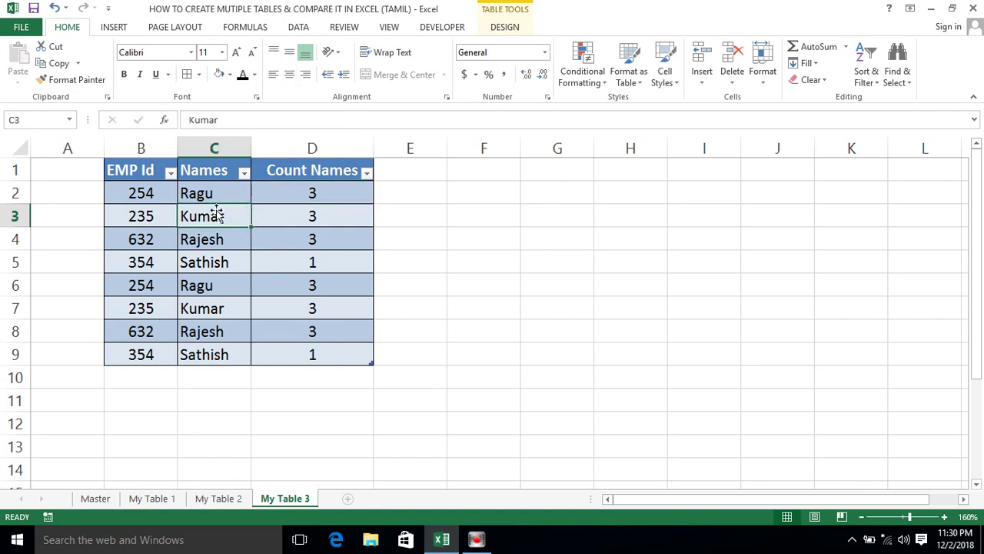
pyautogui.click(95, 498)
pyautogui.click(275, 505)
pyautogui.click(214, 232)
pyautogui.click(171, 267)
pyautogui.doubleClick(172, 266)
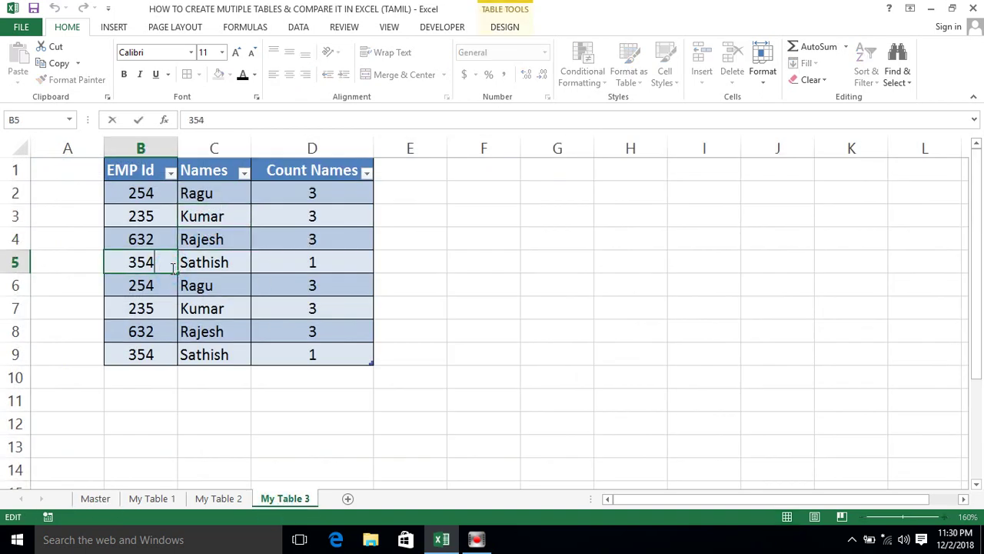
pyautogui.press('Escape')
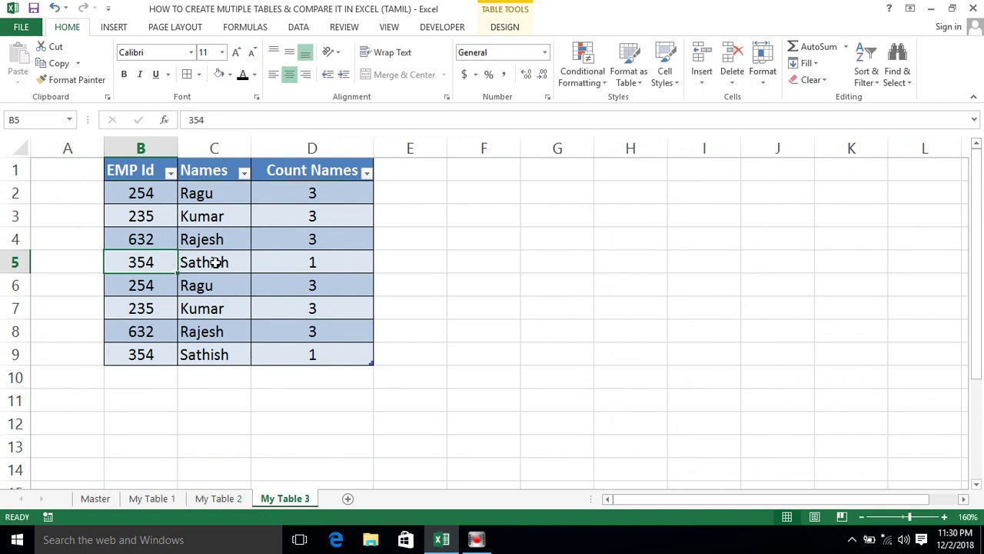
# Step: Delete the repeated table rows 6–9, leaving Ragu, Kumar, Rajesh and Sathish
pyautogui.click(243, 267)
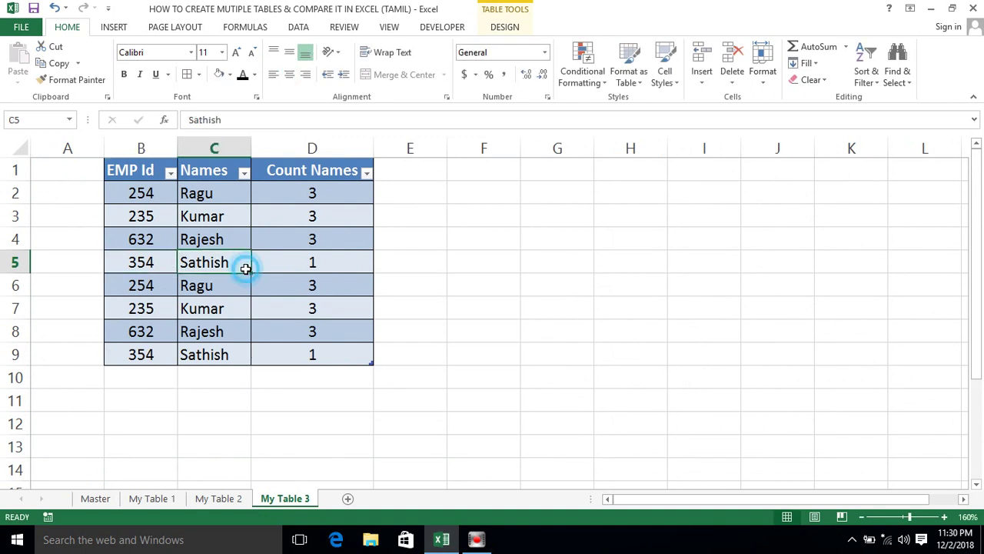
pyautogui.hotkey('shift', 'space')
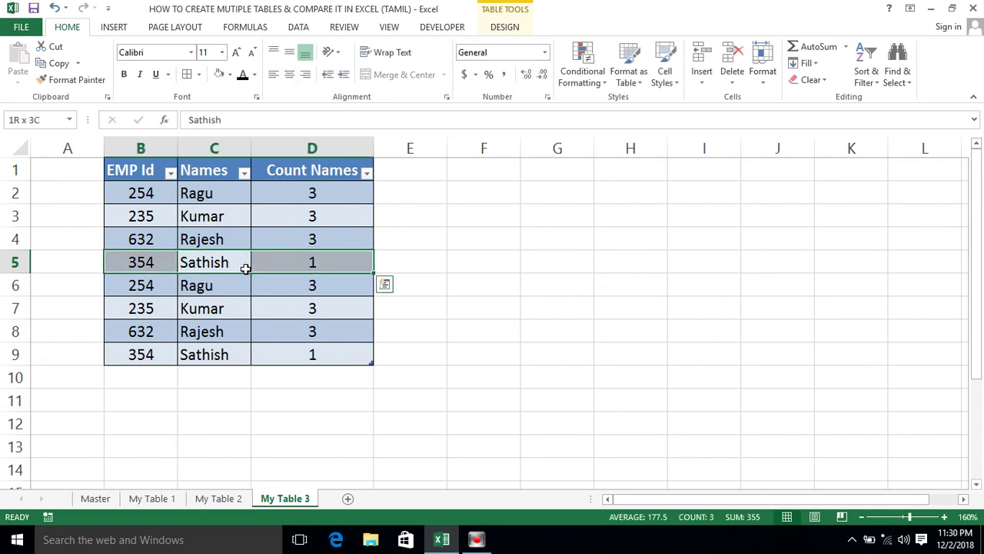
pyautogui.press('Down')
pyautogui.hotkey('shift', 'space')
pyautogui.hotkey('ctrl', 'shift', 'Down')
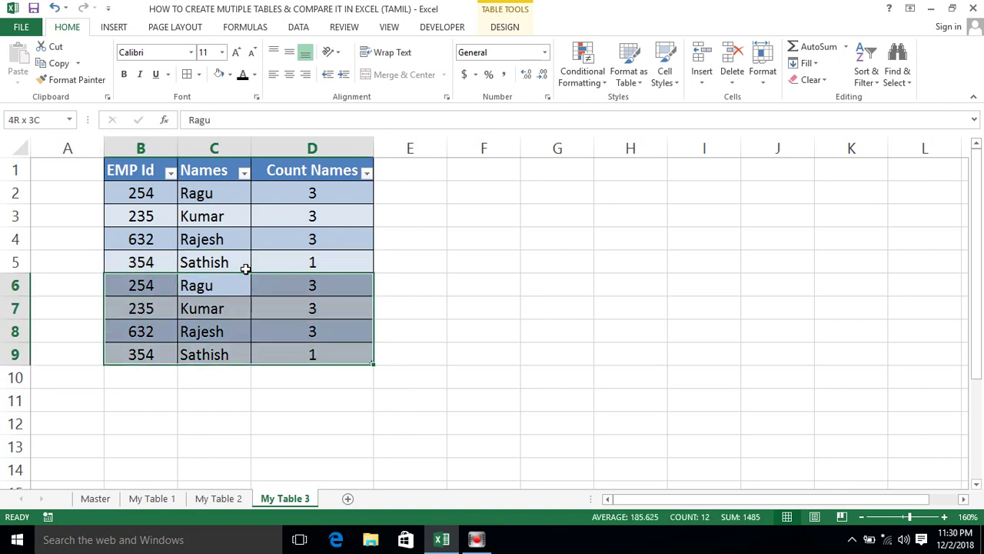
pyautogui.hotkey('ctrl', '-')
pyautogui.click(294, 235)
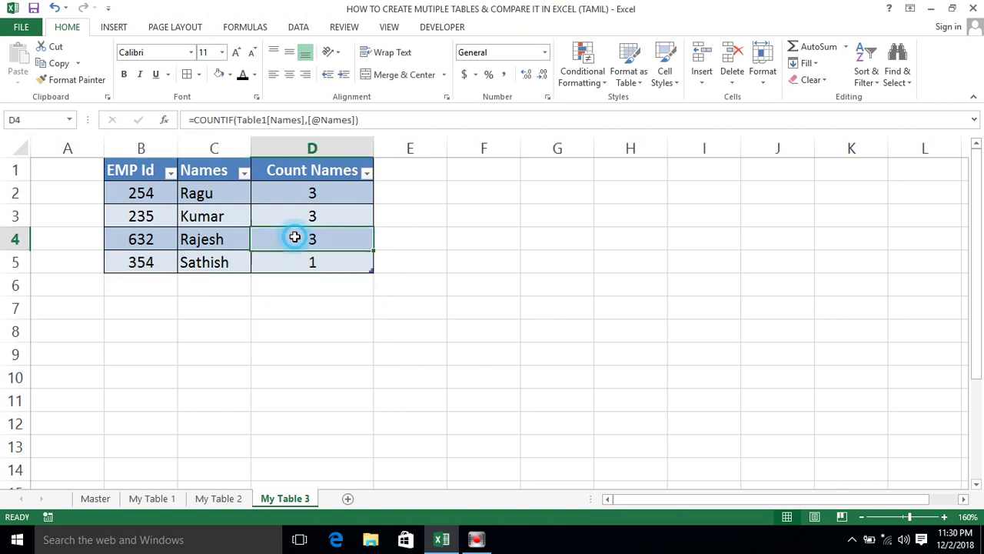
# Step: After comparing with the Master sheet, clear the existing Count Names values in D2:D5
pyautogui.click(328, 199)
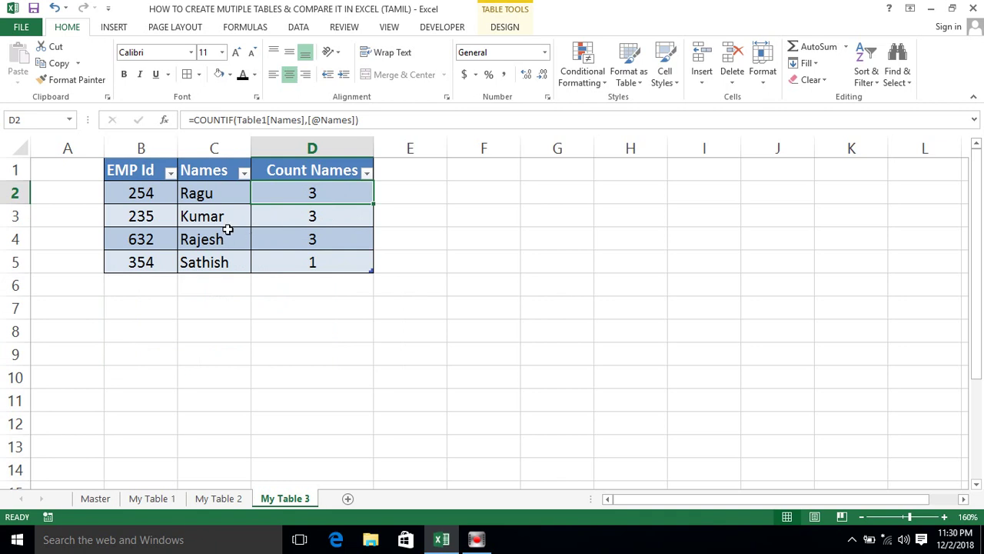
pyautogui.click(219, 261)
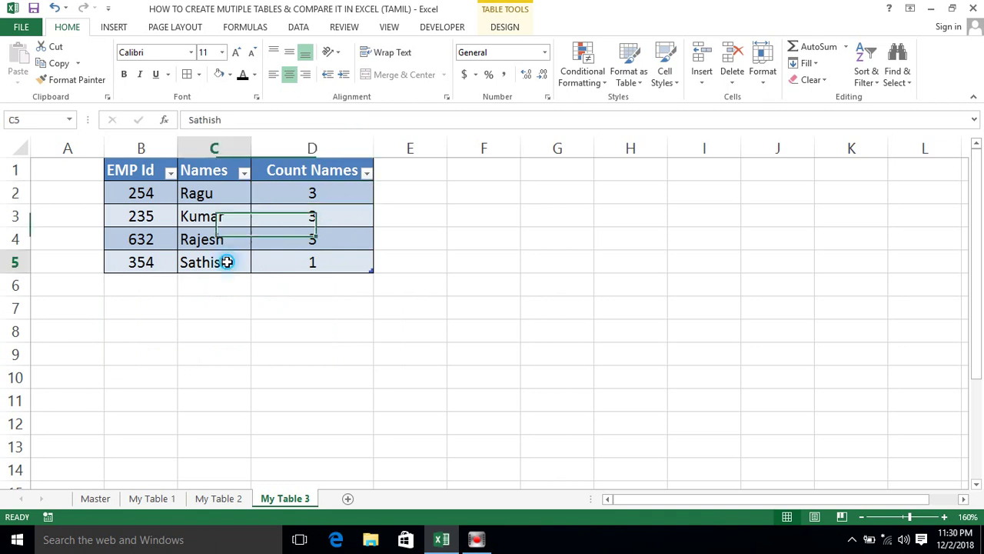
pyautogui.click(97, 498)
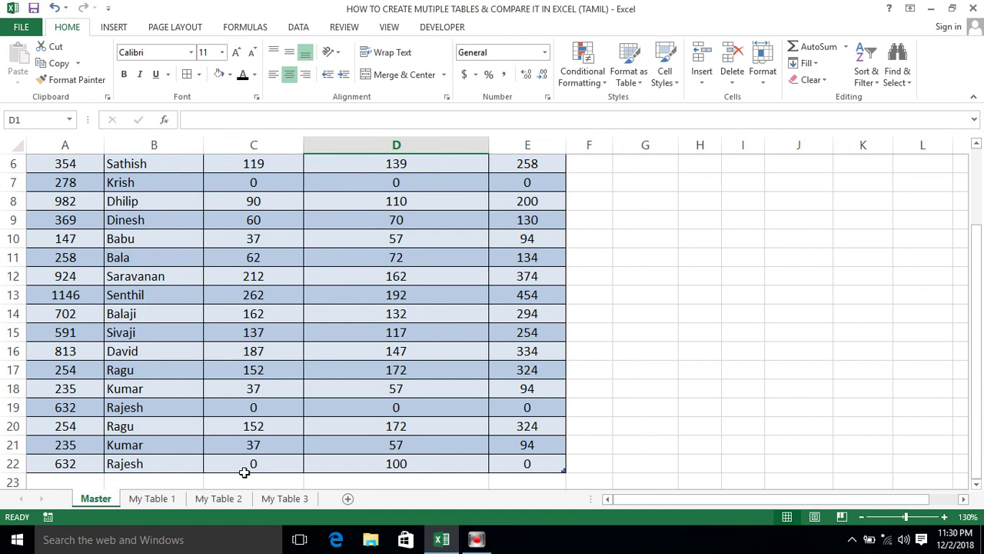
pyautogui.click(278, 501)
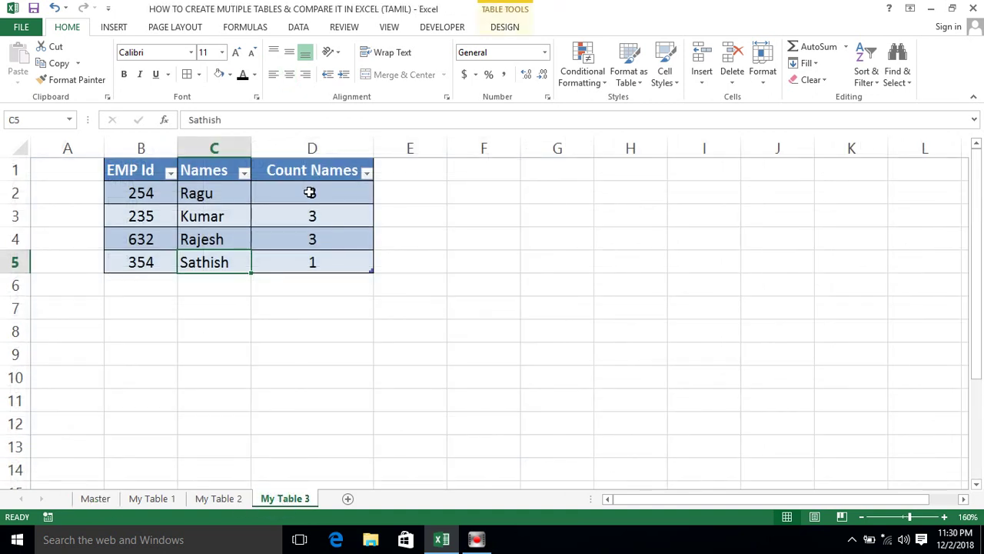
pyautogui.click(310, 193)
pyautogui.hotkey('ctrl', 'shift', 'Down')
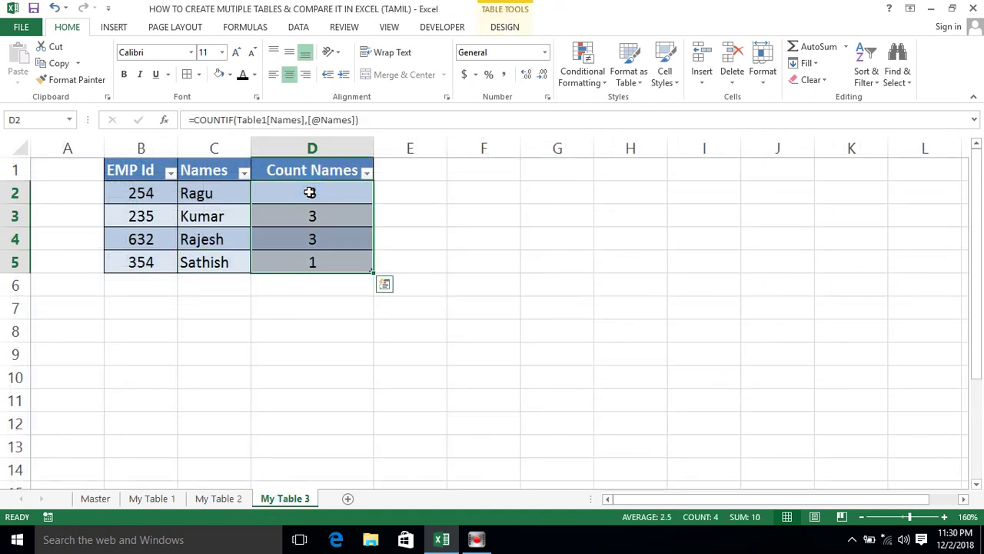
pyautogui.press('Delete')
pyautogui.click(311, 192)
pyautogui.write('=')
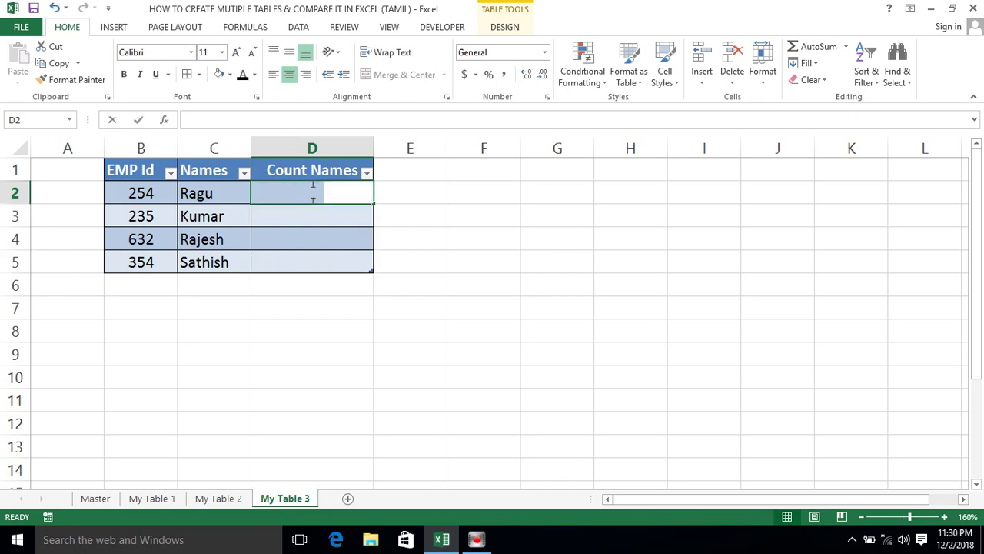
pyautogui.write('counti')
pyautogui.press('Tab')
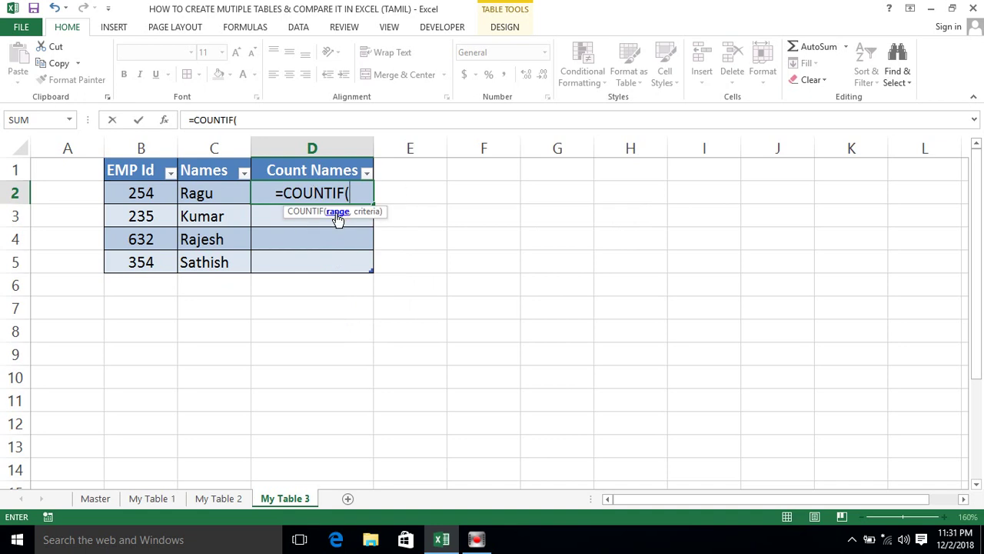
pyautogui.write('tab')
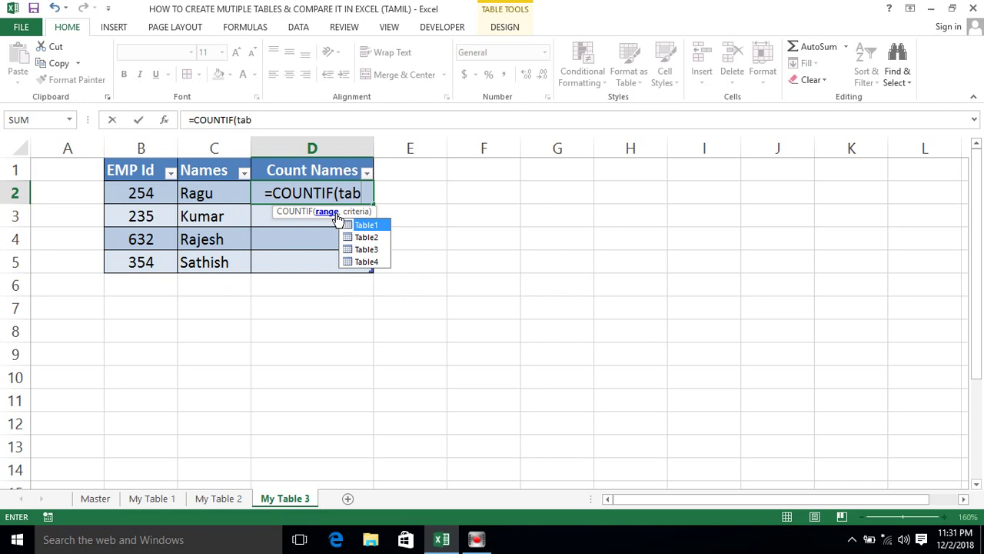
pyautogui.press('Down')
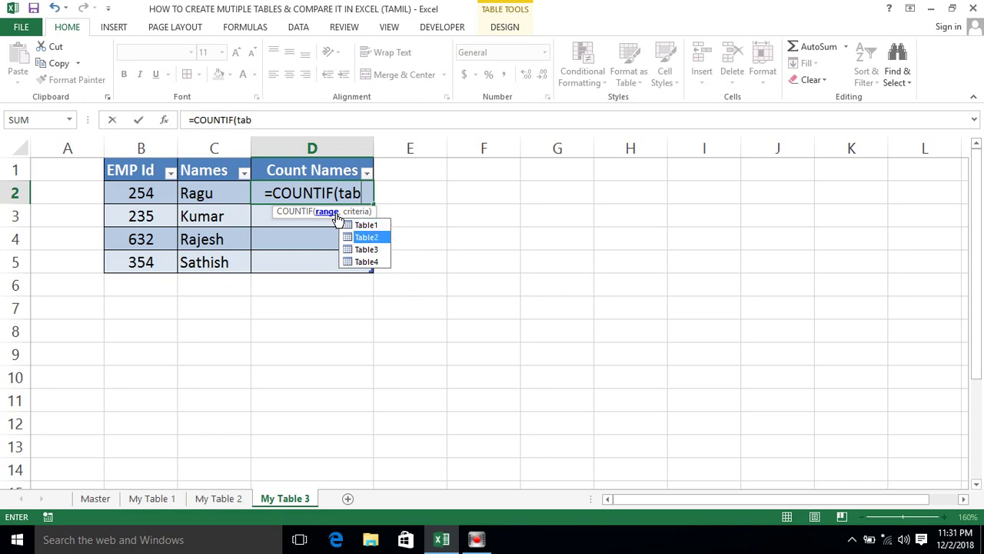
pyautogui.press('Up')
pyautogui.press('Tab')
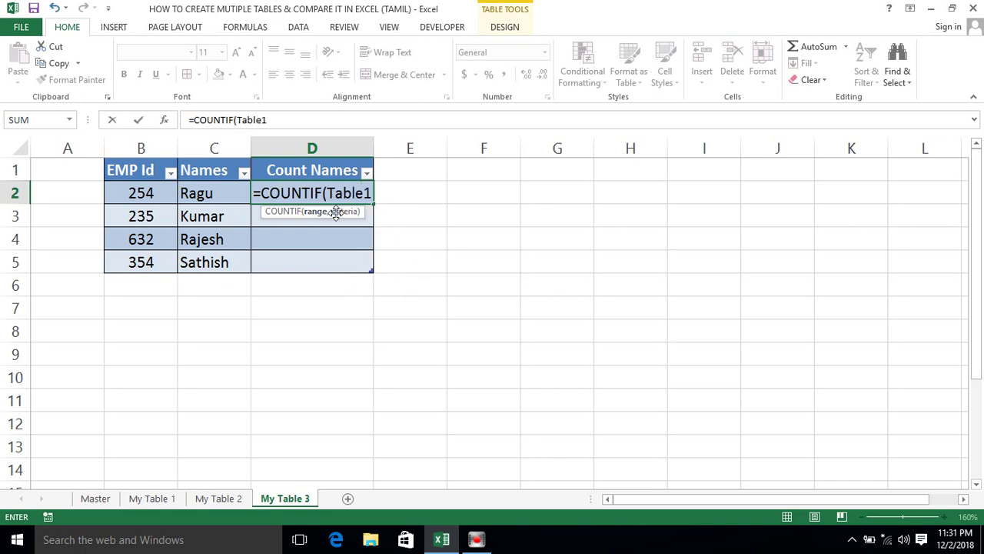
pyautogui.write('[')
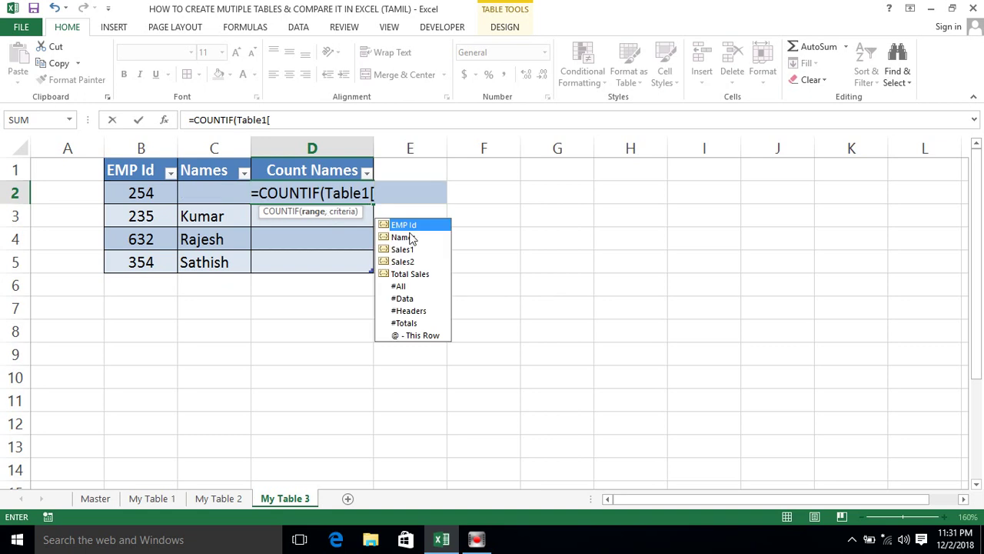
pyautogui.click(406, 240)
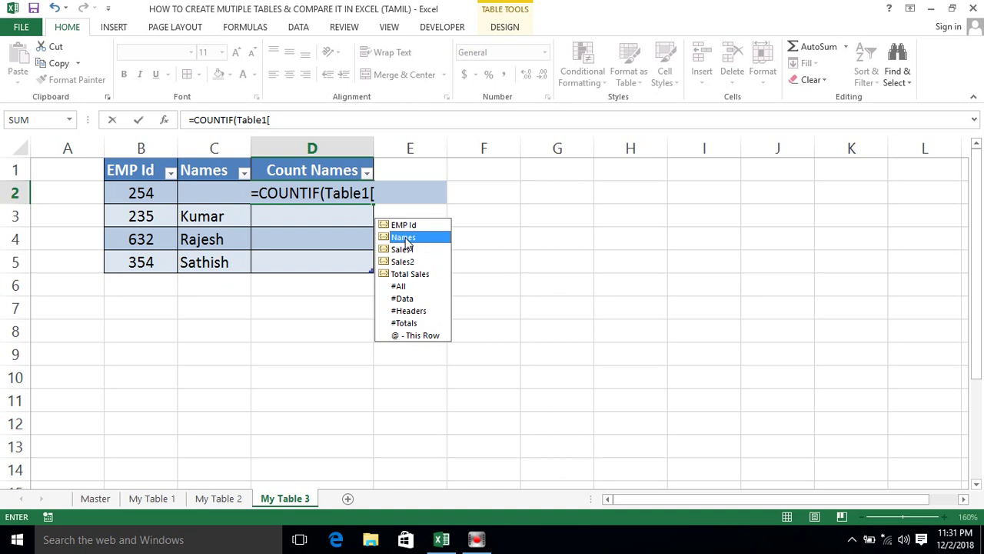
pyautogui.doubleClick(405, 239)
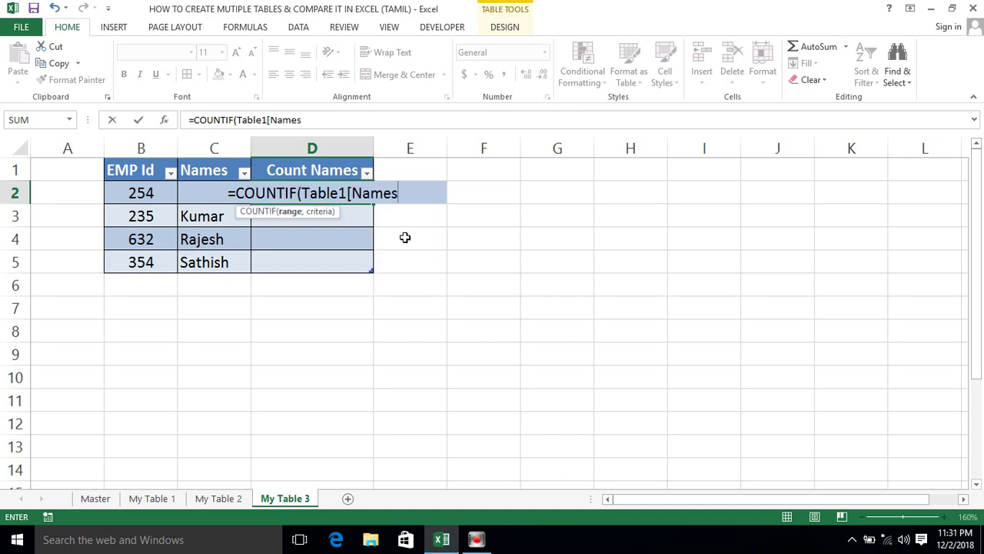
pyautogui.write(']')
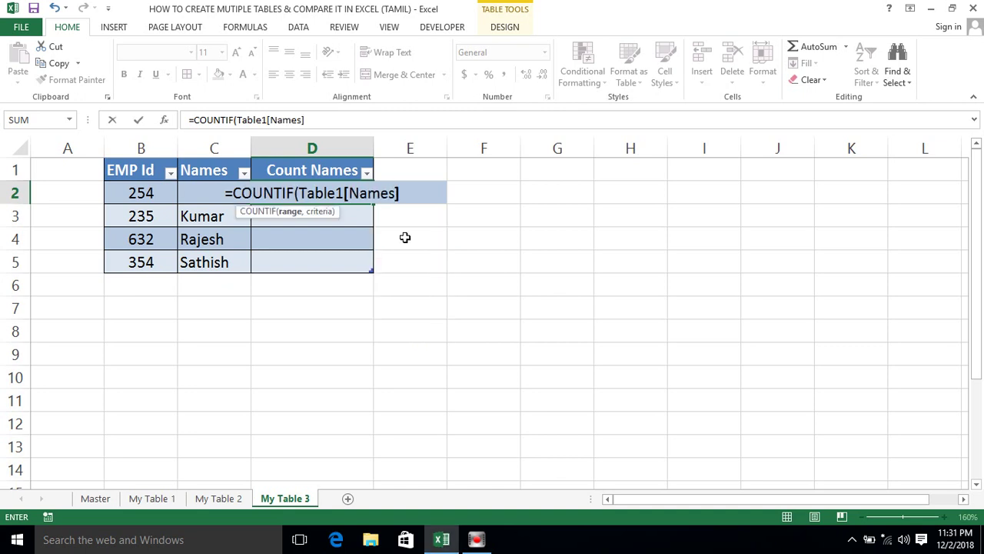
pyautogui.write(',')
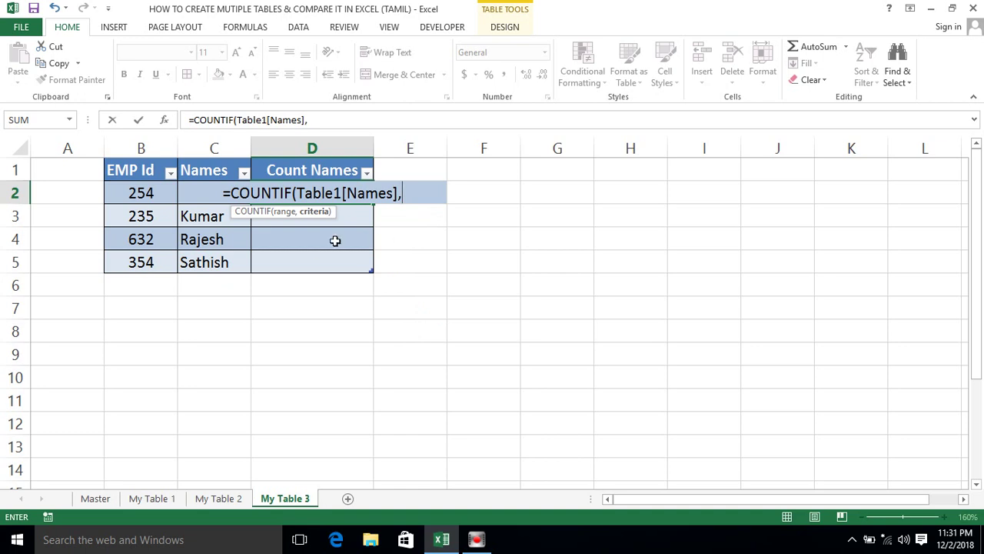
pyautogui.click(187, 216)
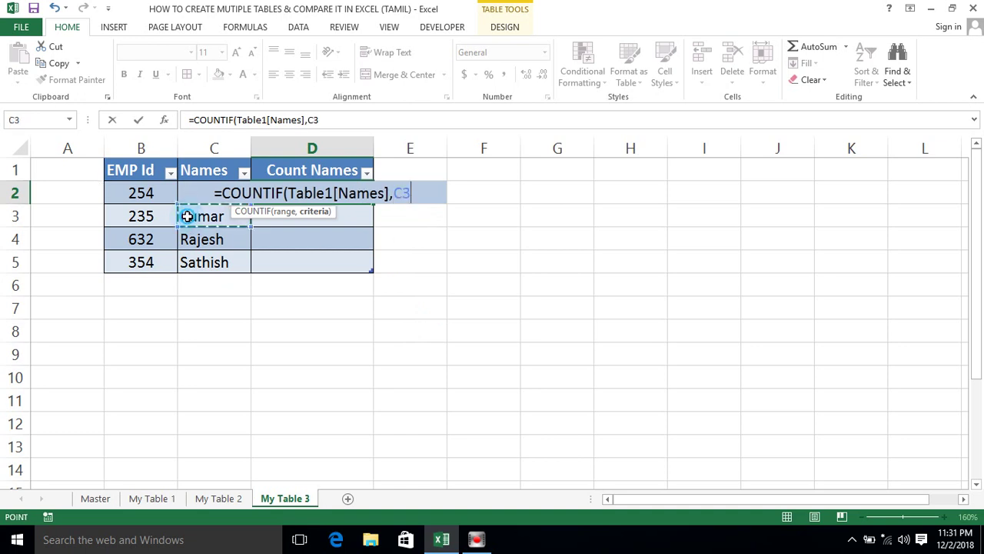
pyautogui.press('Up')
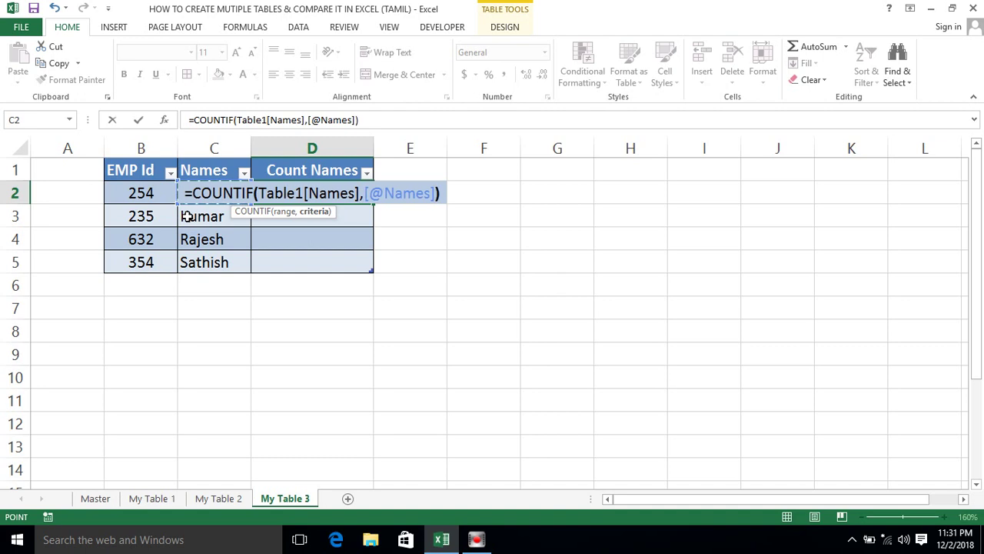
pyautogui.press('Return')
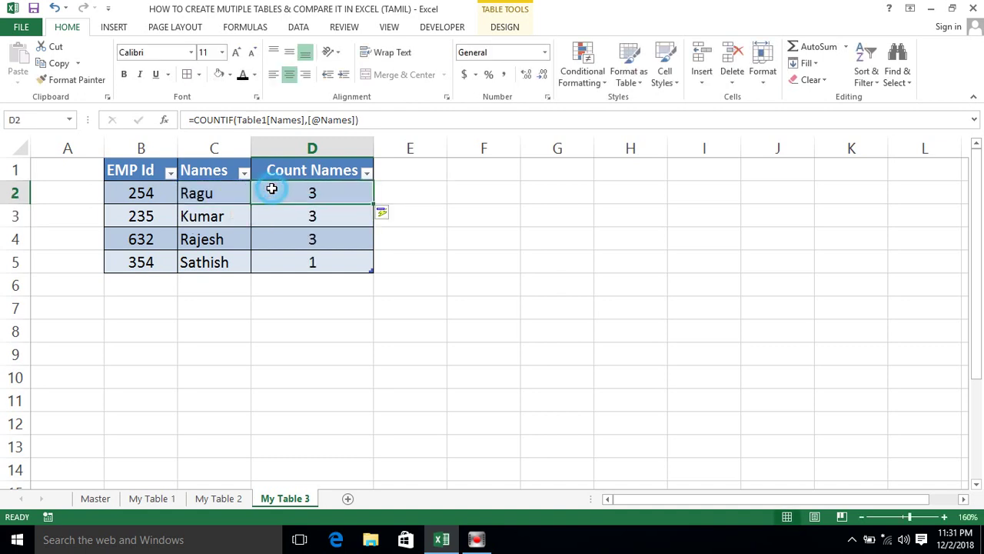
# Step: Inspect Kumar's and Ragu's name cells and the D2 formula, flipping through My Table 2 and My Table 1
pyautogui.click(196, 214)
pyautogui.click(217, 194)
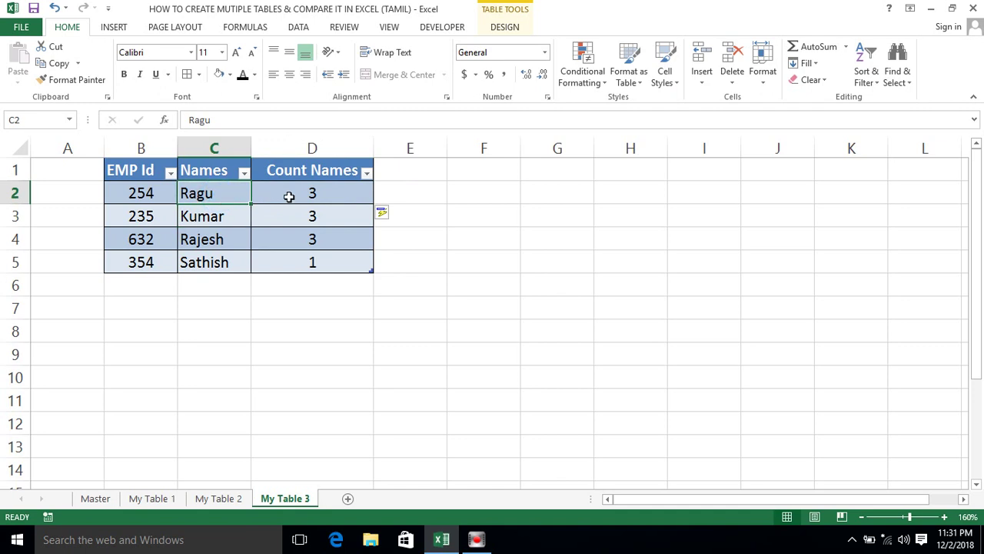
pyautogui.click(287, 195)
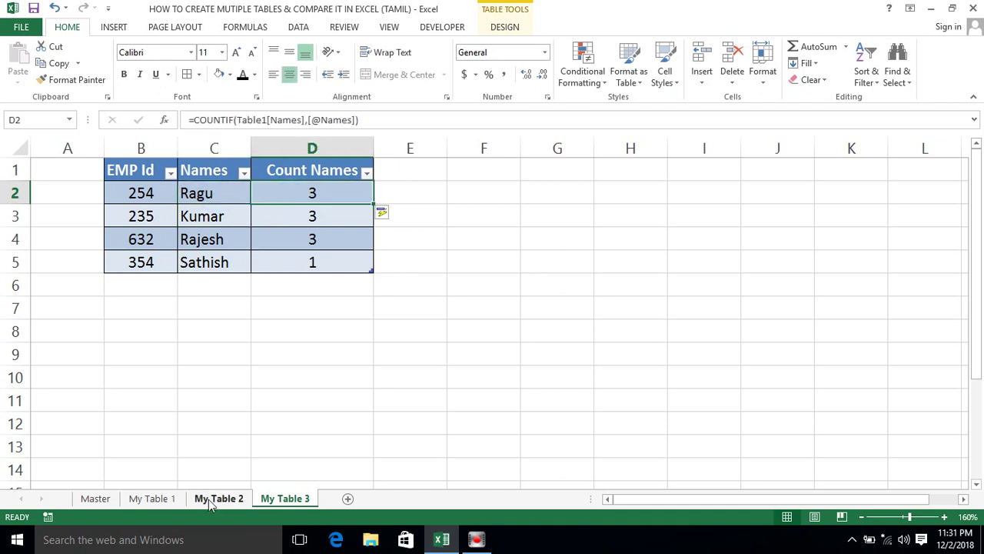
pyautogui.click(214, 500)
pyautogui.click(151, 499)
pyautogui.click(285, 499)
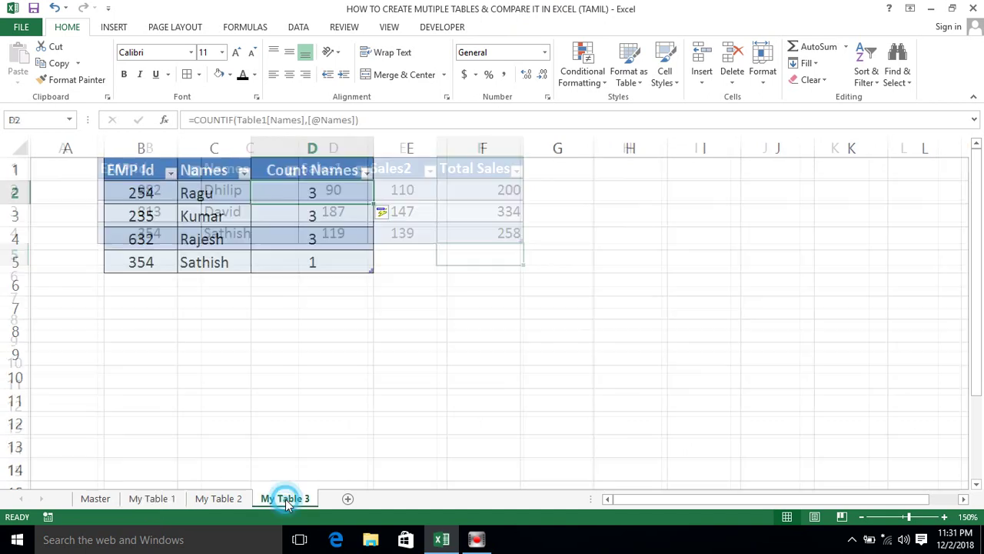
# Step: Inspect the Table1 part of the D2 COUNTIF formula without changes, then show the My Table 2 sheet
pyautogui.doubleClick(311, 199)
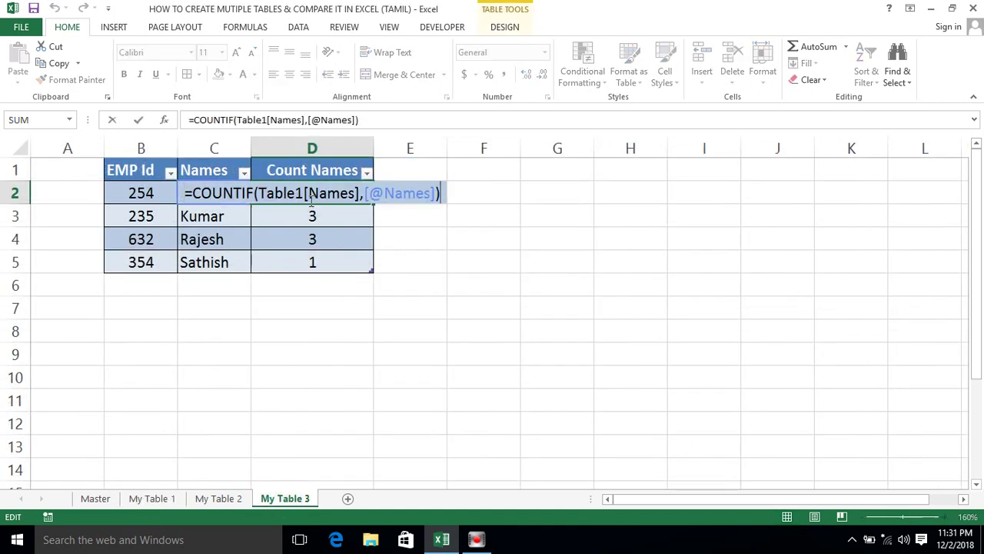
pyautogui.click(302, 193)
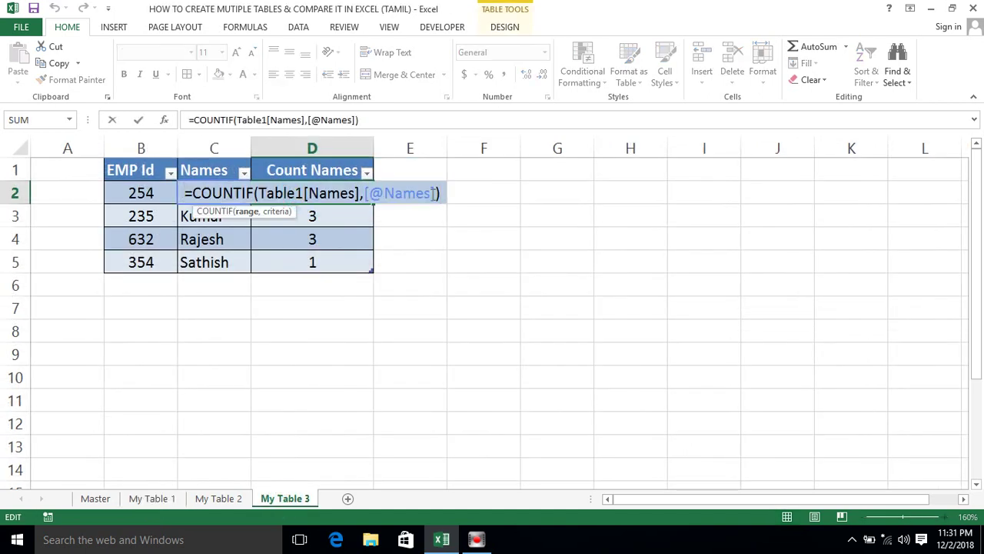
pyautogui.press('Escape')
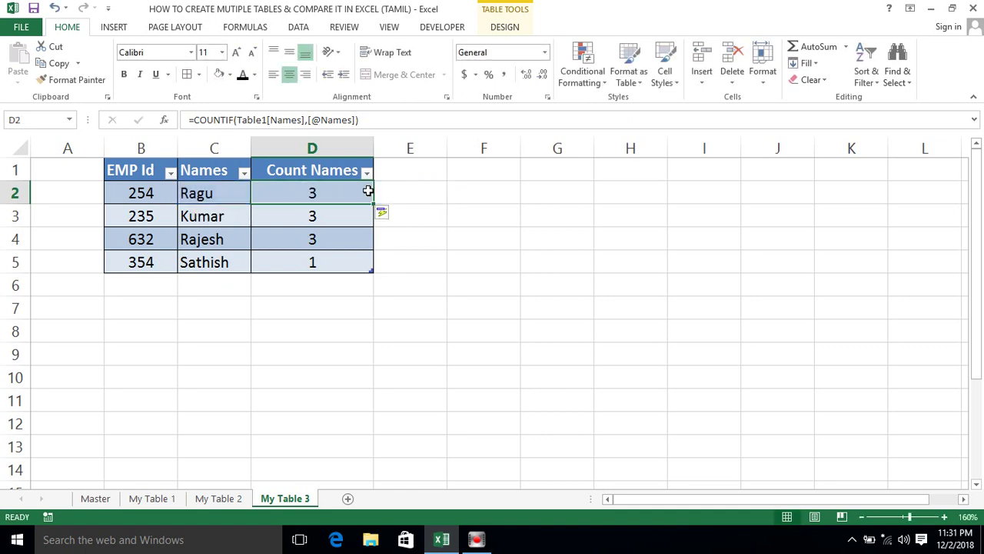
pyautogui.click(206, 500)
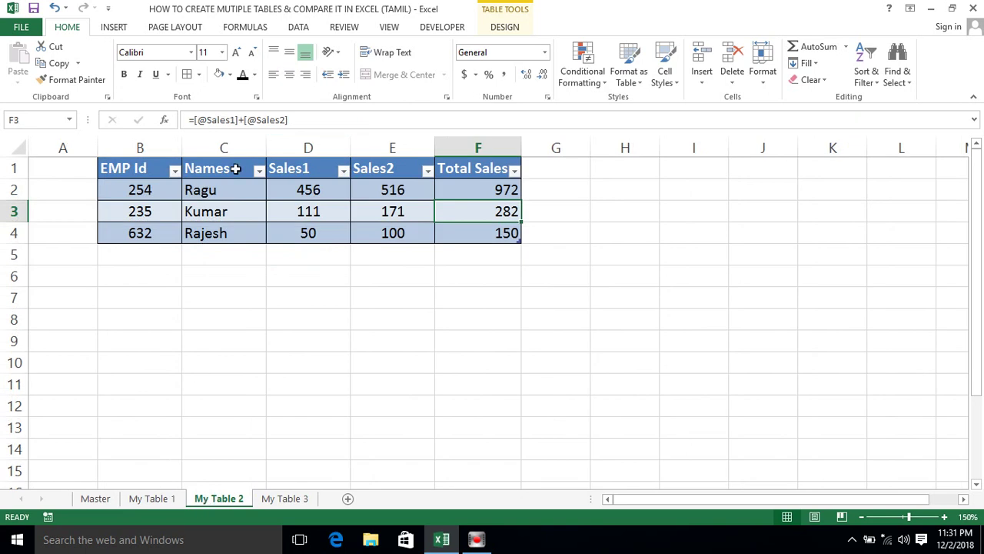
# Step: View the SUMIF formula under Sales1, then move through My Table 3 and My Table 1 to Master
pyautogui.click(340, 191)
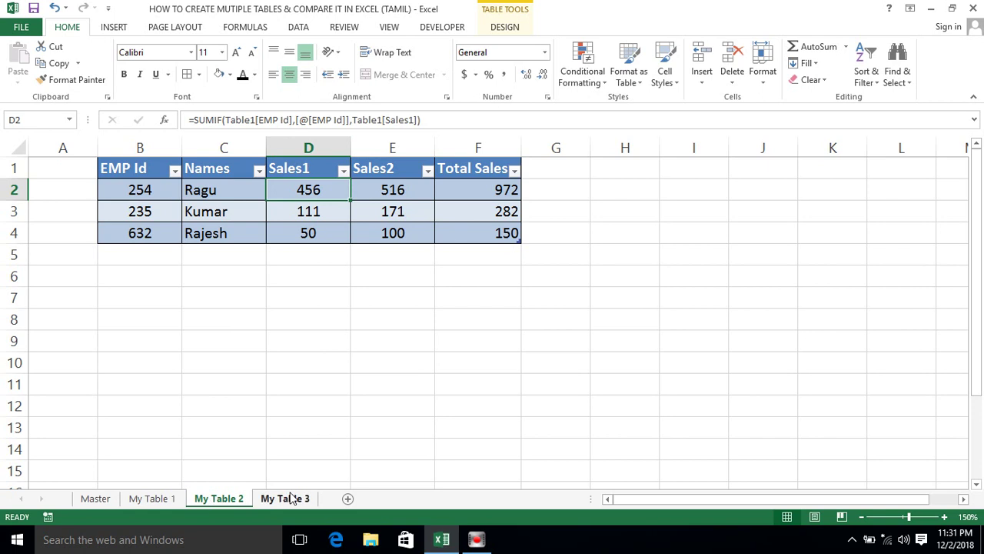
pyautogui.click(285, 499)
pyautogui.click(150, 499)
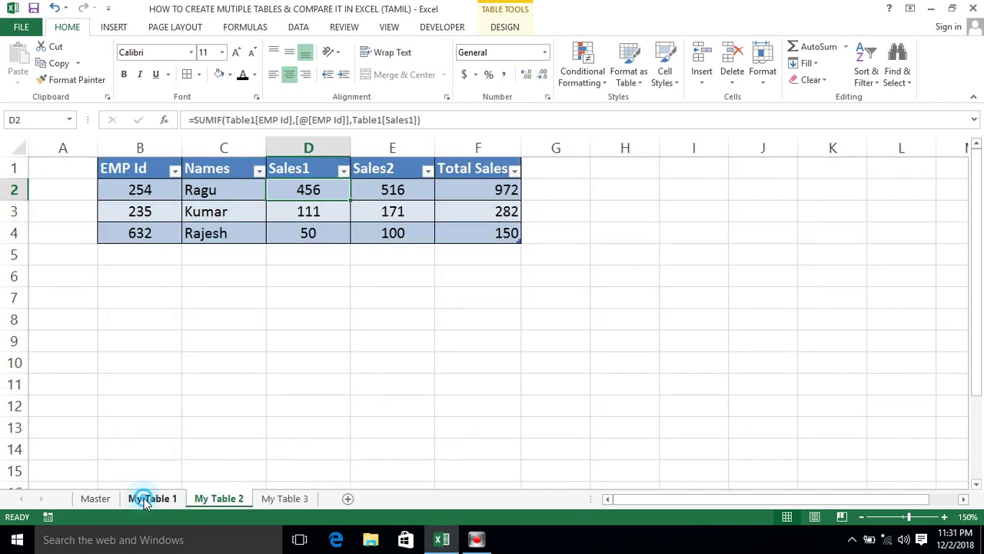
pyautogui.click(93, 500)
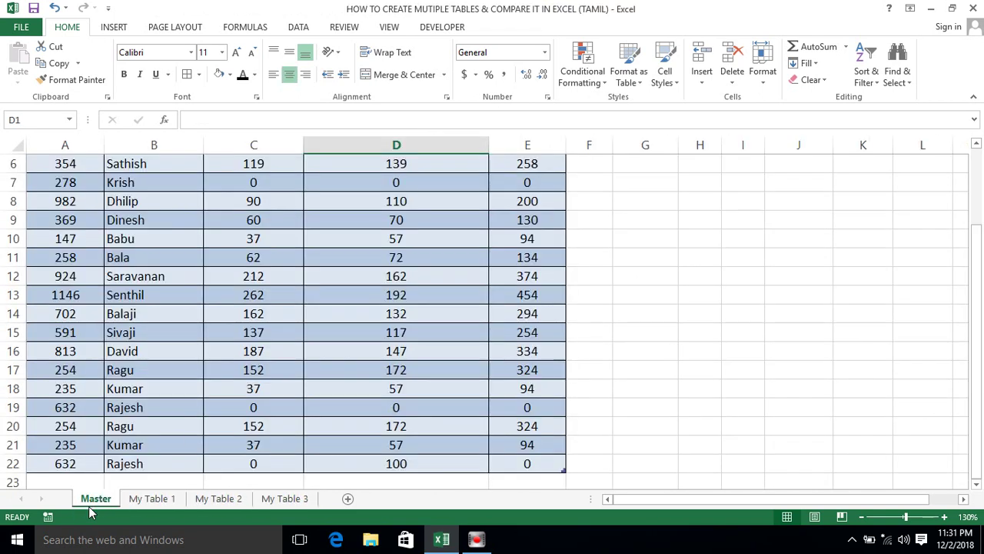
# Step: Select the whole Master employee table from its header down to row 22, then select Balaji's name cell
pyautogui.click(157, 445)
pyautogui.hotkey('ctrl', 'Up')
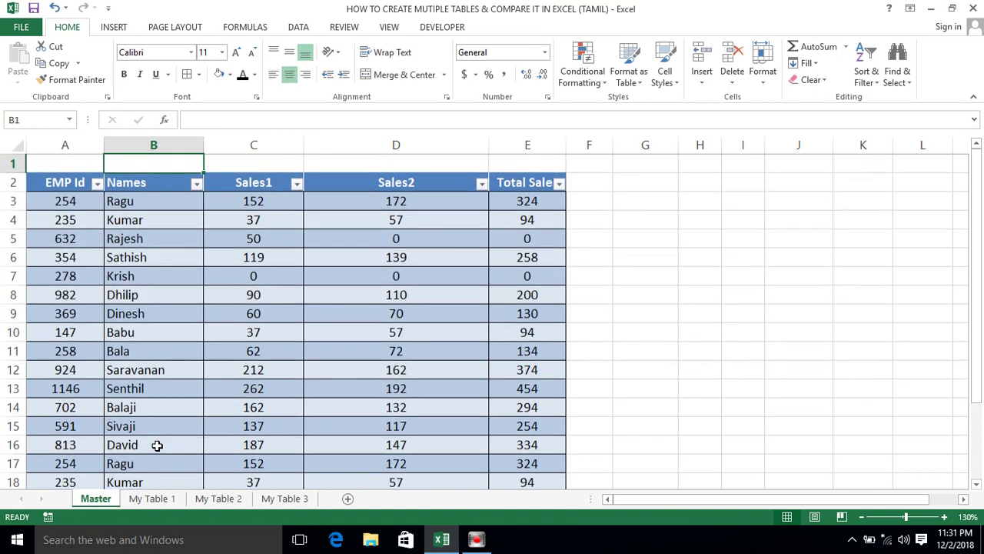
pyautogui.hotkey('ctrl', 'Left')
pyautogui.hotkey('ctrl', 'shift', 'Right')
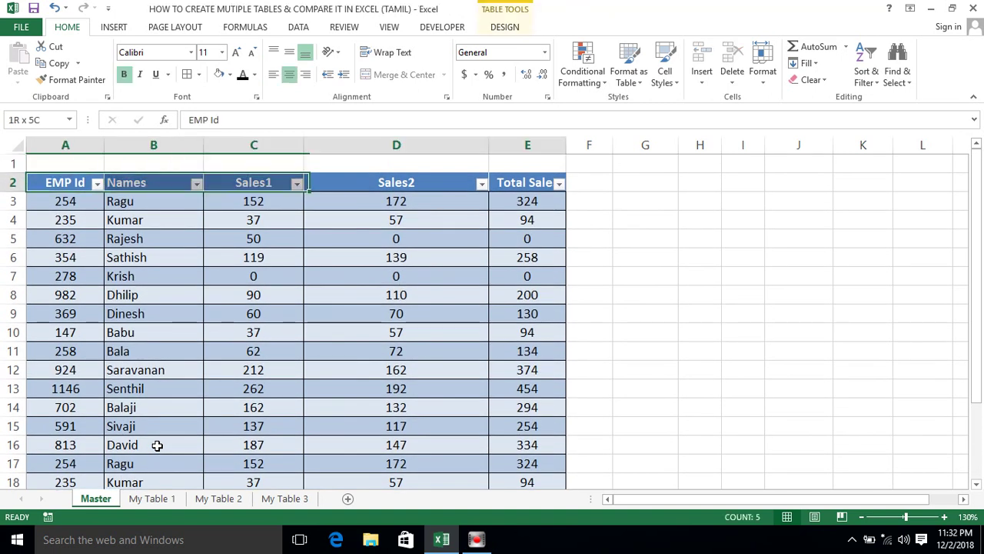
pyautogui.hotkey('ctrl', 'shift', 'Down')
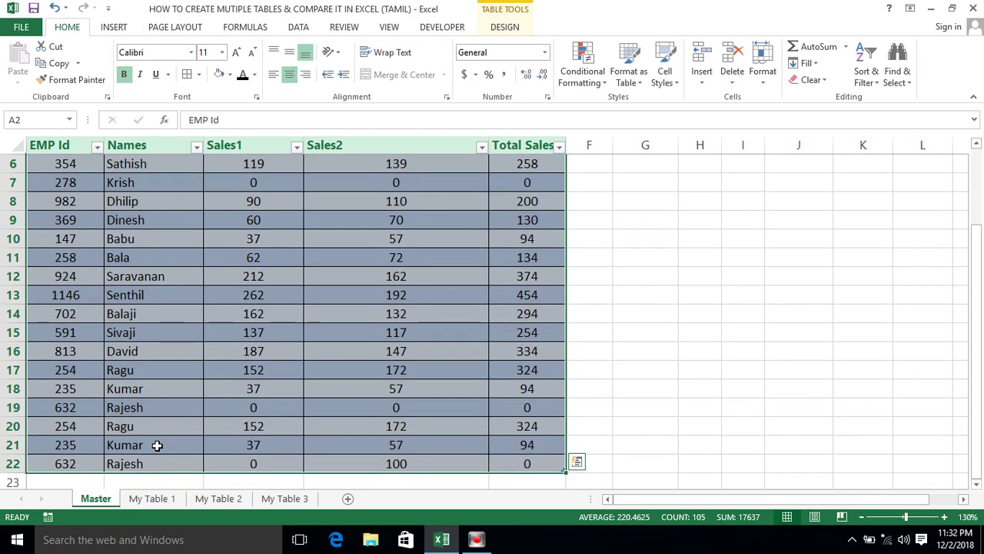
pyautogui.hotkey('ctrl', 'Home')
pyautogui.press('Down')
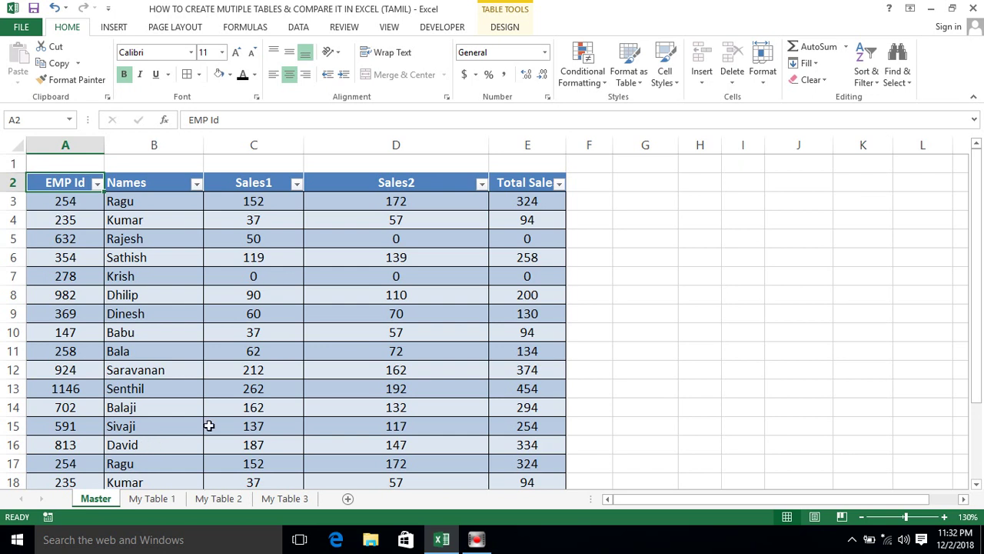
pyautogui.click(156, 410)
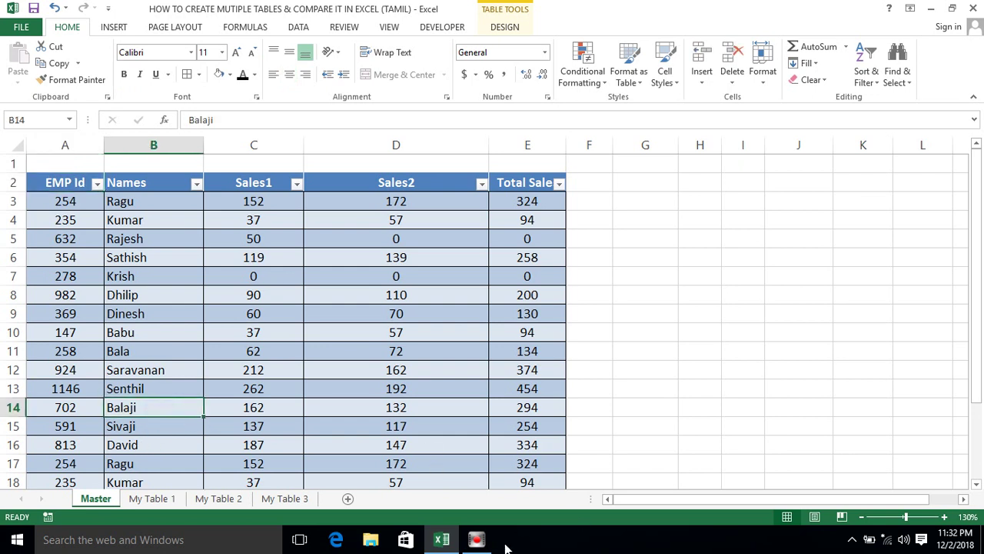